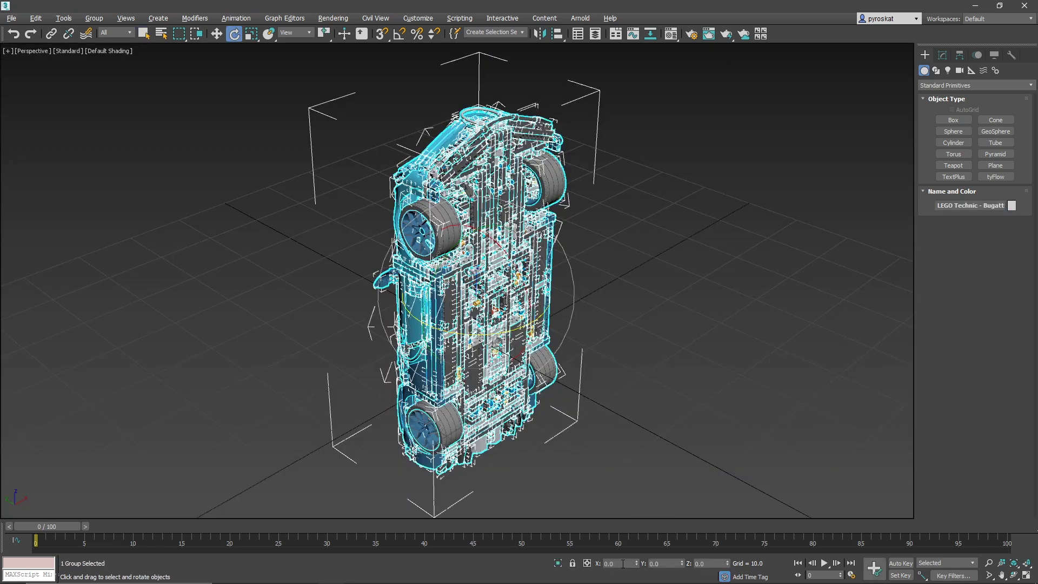
Rotate the Bugatti 90° on X to stand it upright, then ungroup its top-level group
click(623, 563)
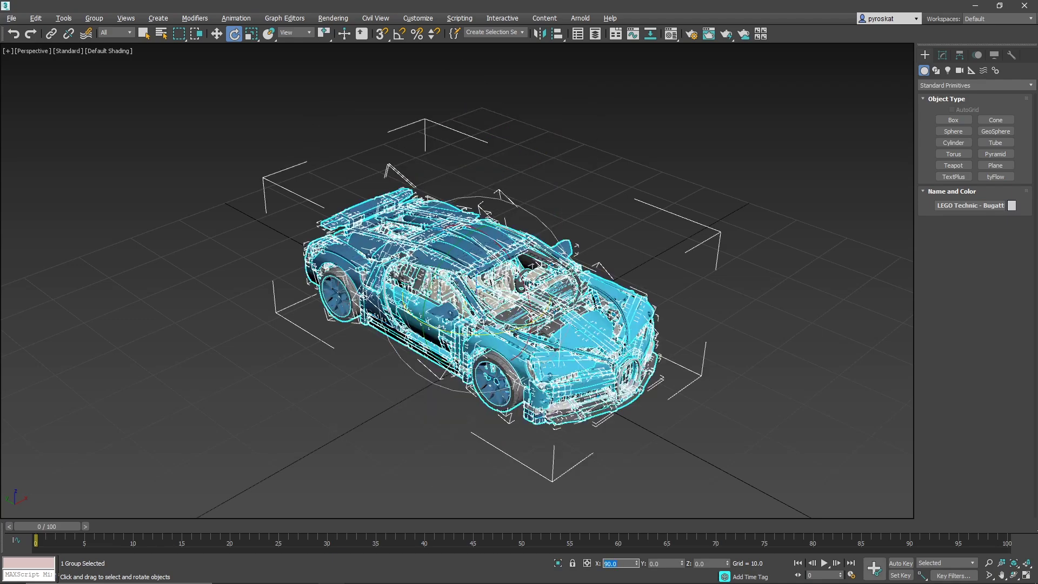
alt+middle_drag(707, 292, 584, 333)
click(94, 18)
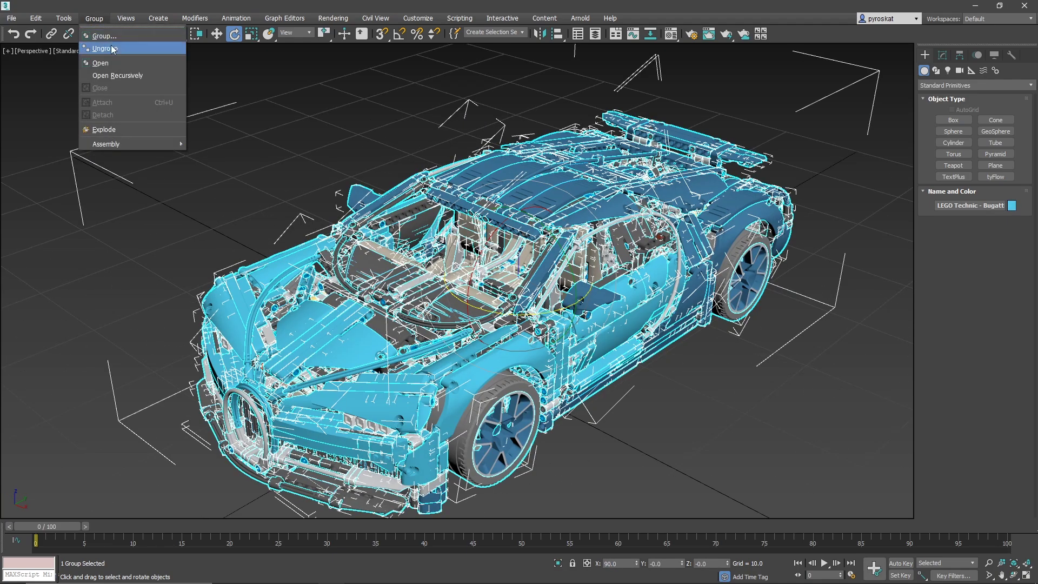
click(111, 48)
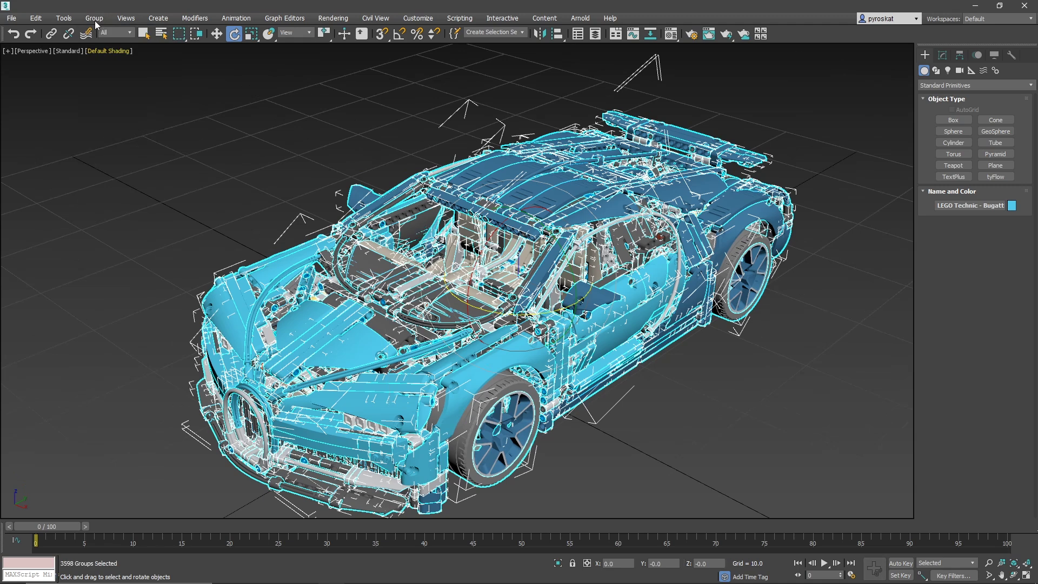
Keep ungrouping the nested subgroups until the car is 3624 separate objects
click(94, 18)
click(100, 42)
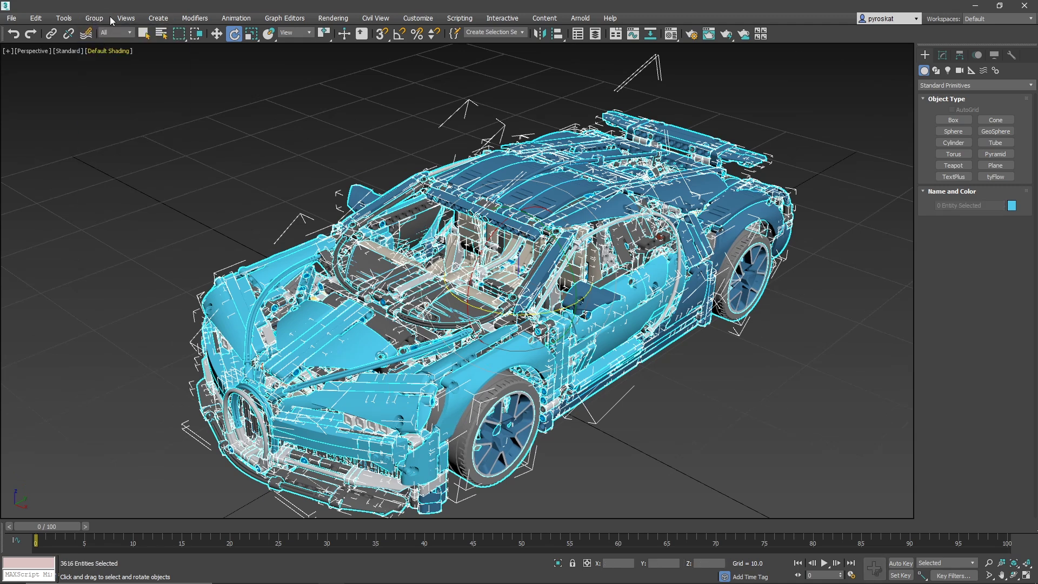
click(94, 18)
click(98, 47)
click(93, 19)
click(99, 42)
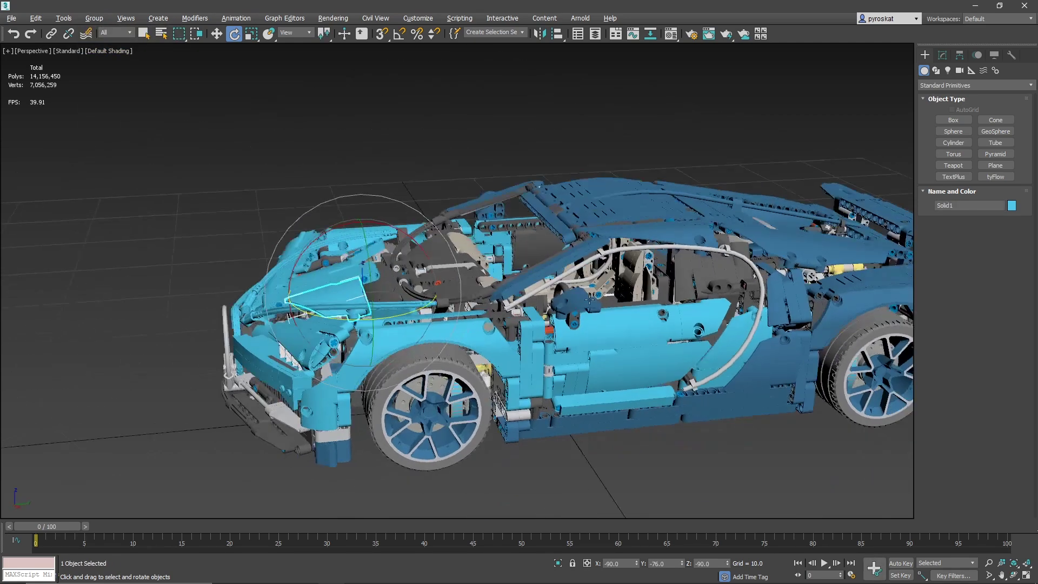
alt+middle_drag(411, 245, 478, 237)
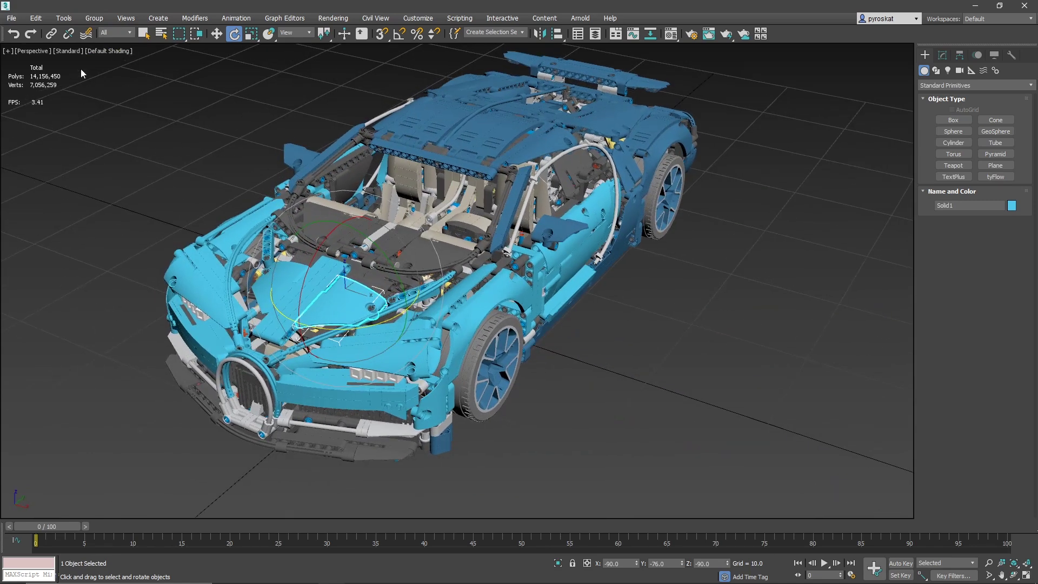
Set viewport shading to High Quality and load palermo_square_2k as an OSL HDRI Environment map
click(71, 50)
click(101, 76)
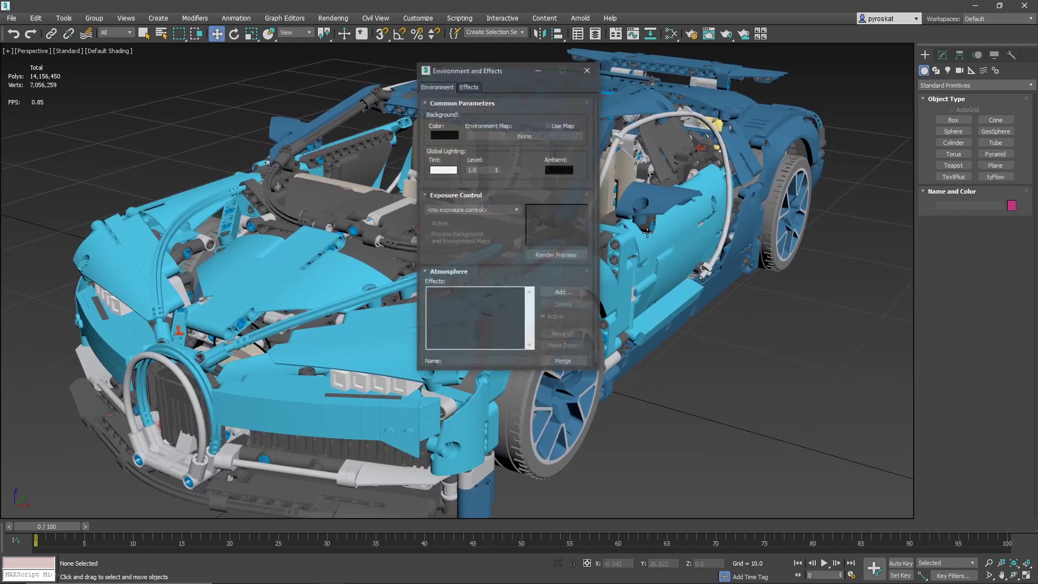
click(574, 136)
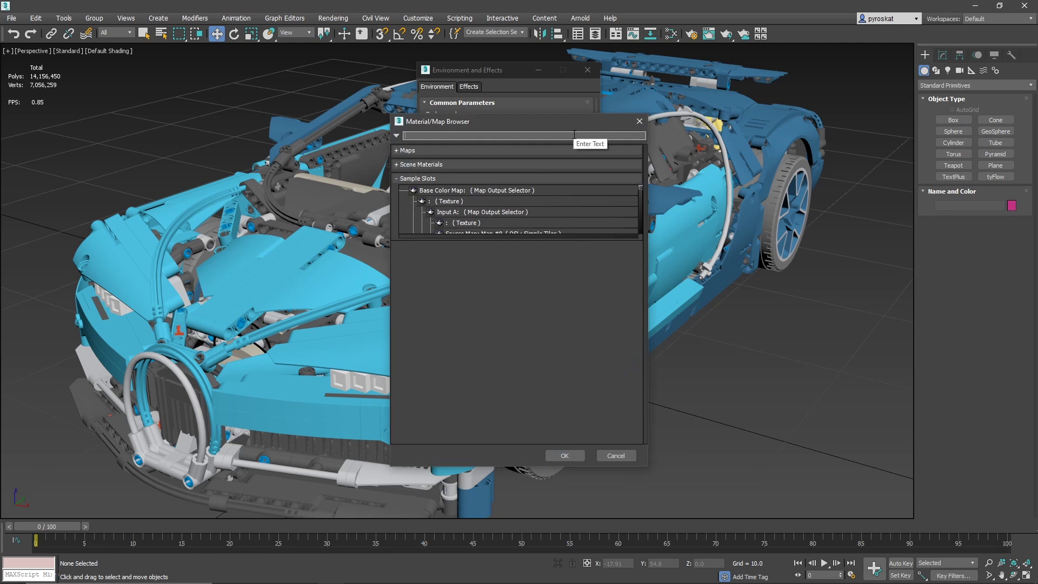
click(462, 153)
click(452, 188)
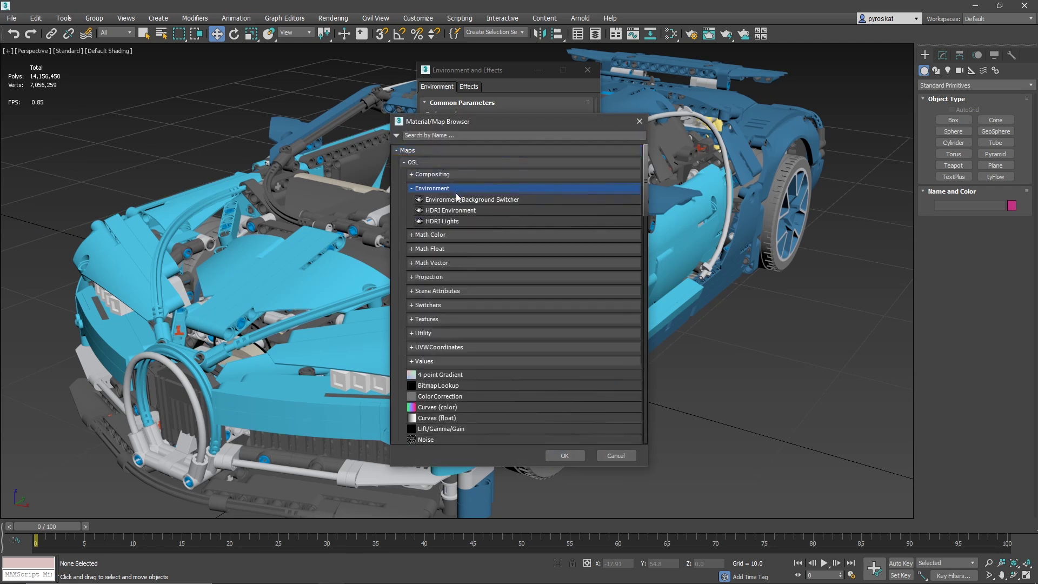
double_click(462, 210)
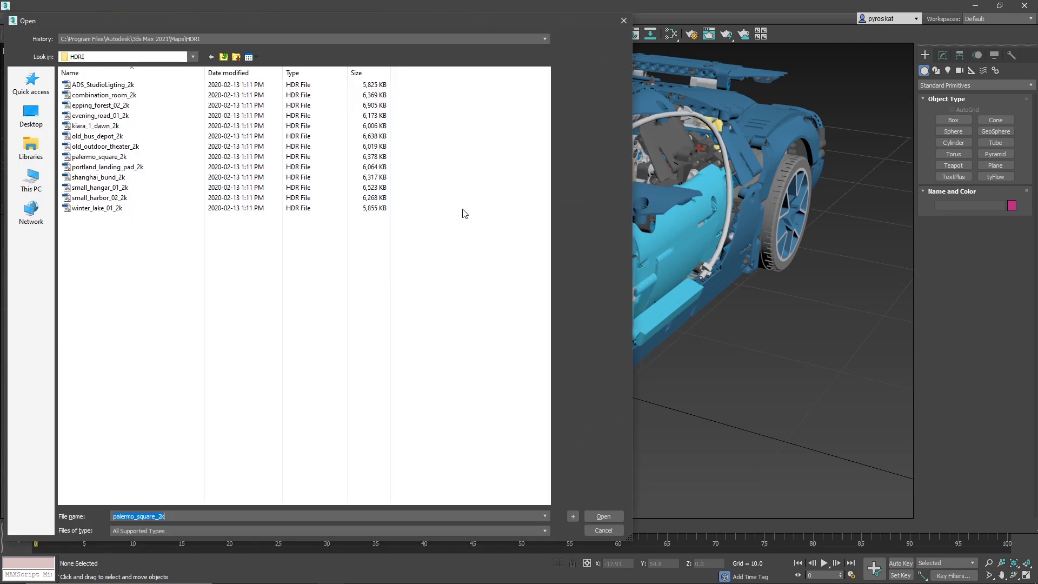
click(105, 158)
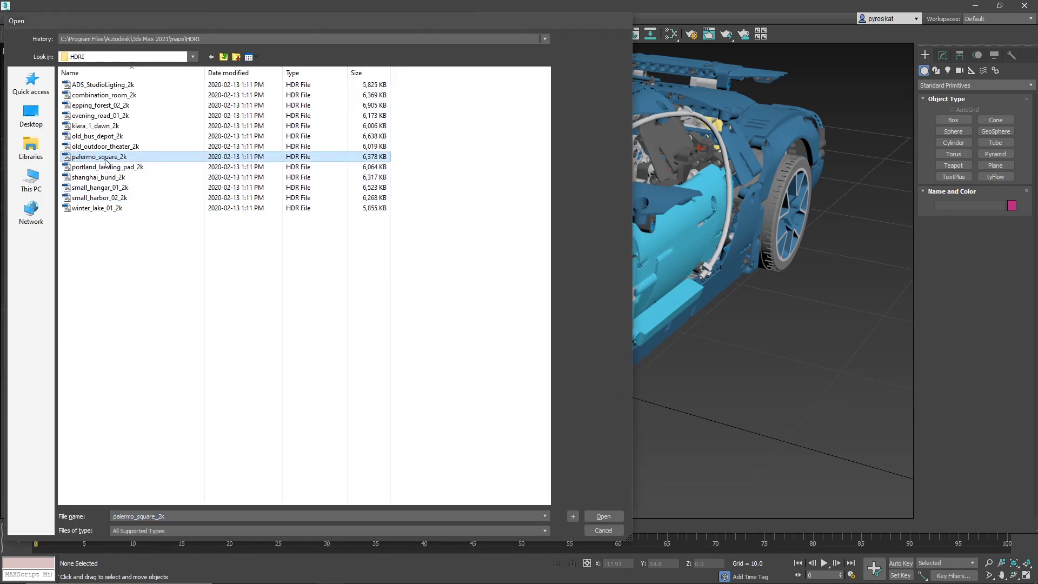
double_click(105, 157)
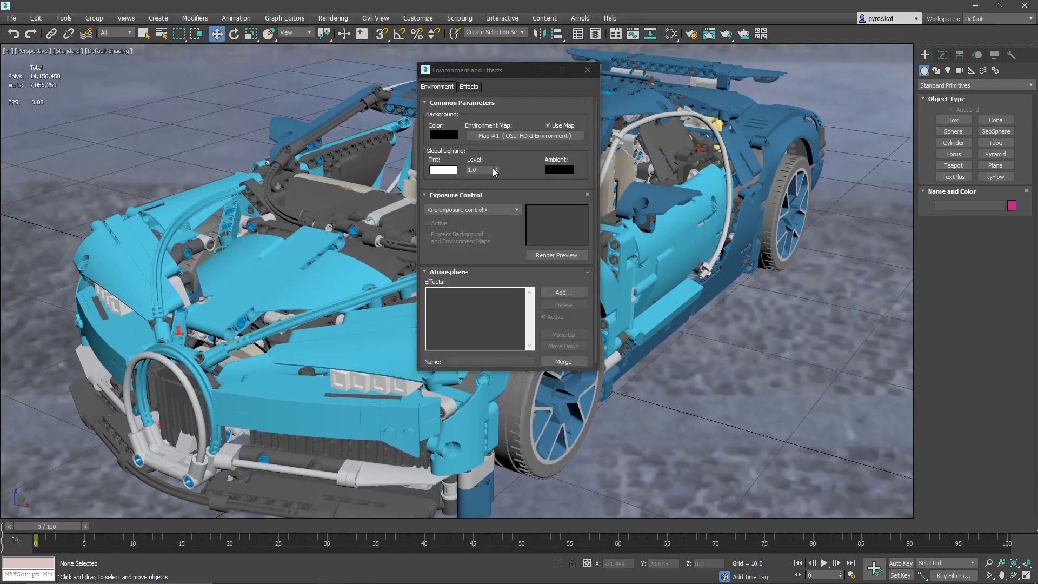
Instance the palermo_square_2k environment map into the Slate Material Editor
drag(514, 70, 345, 138)
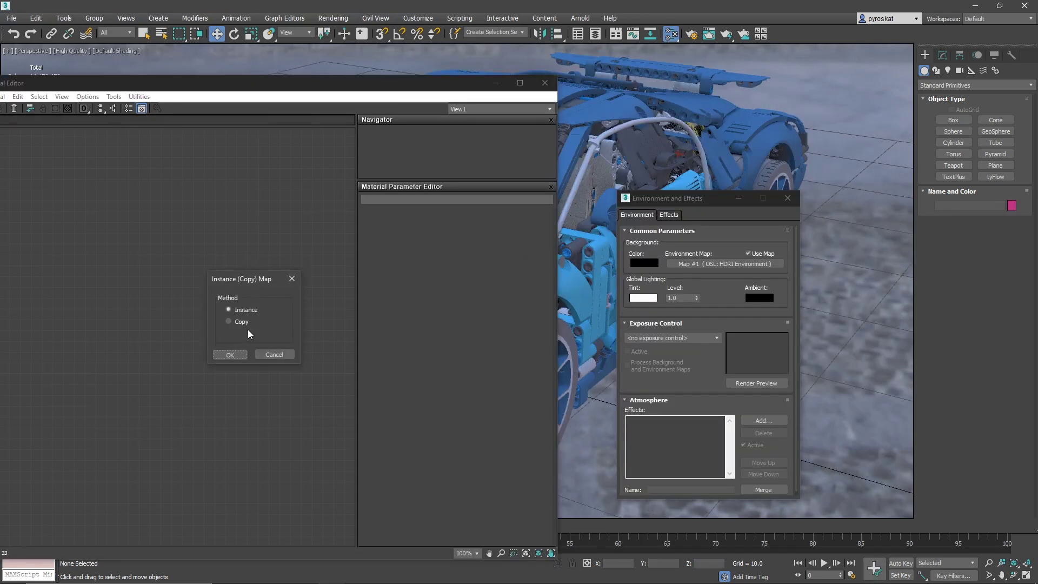
click(232, 354)
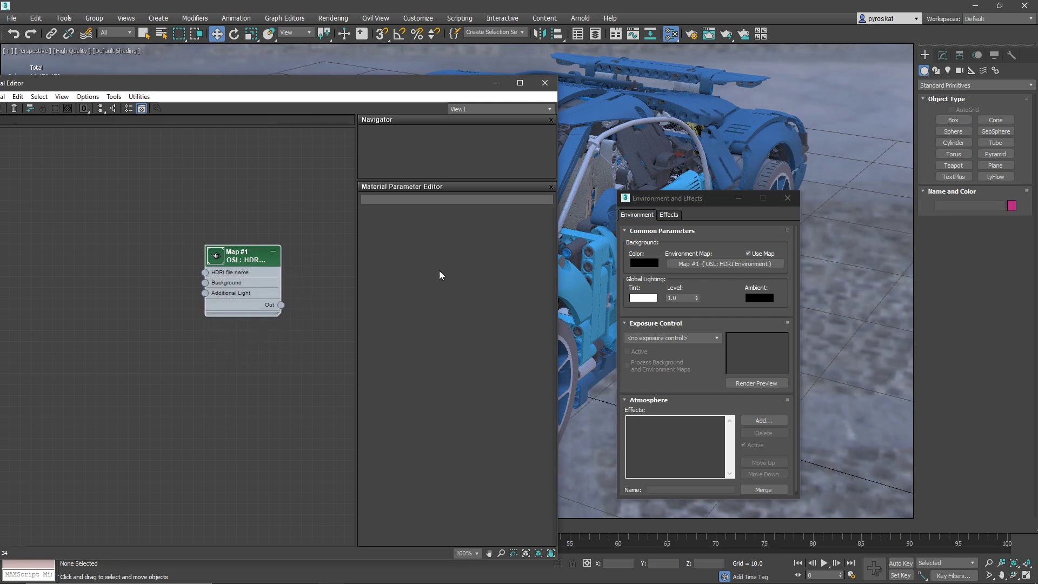
click(787, 198)
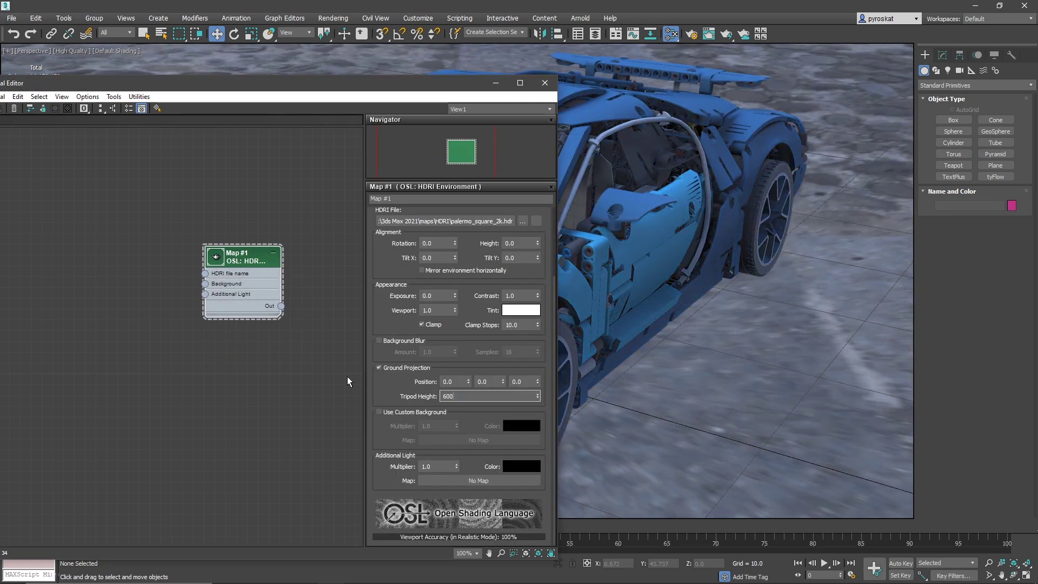
Set the ground projection Tripod Height to 100 and enable a black custom background
key(Return)
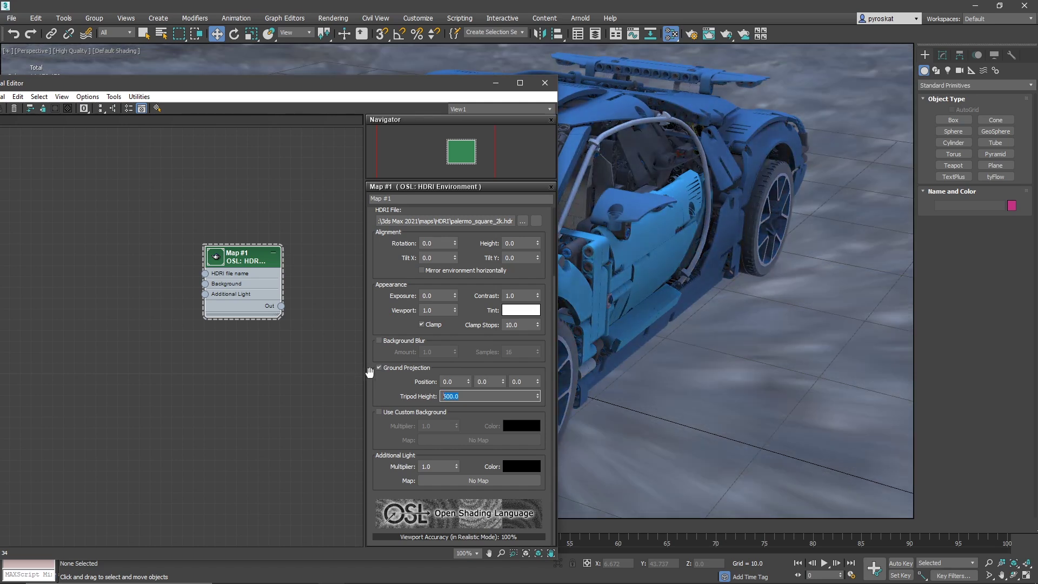
text(300)
key(Return)
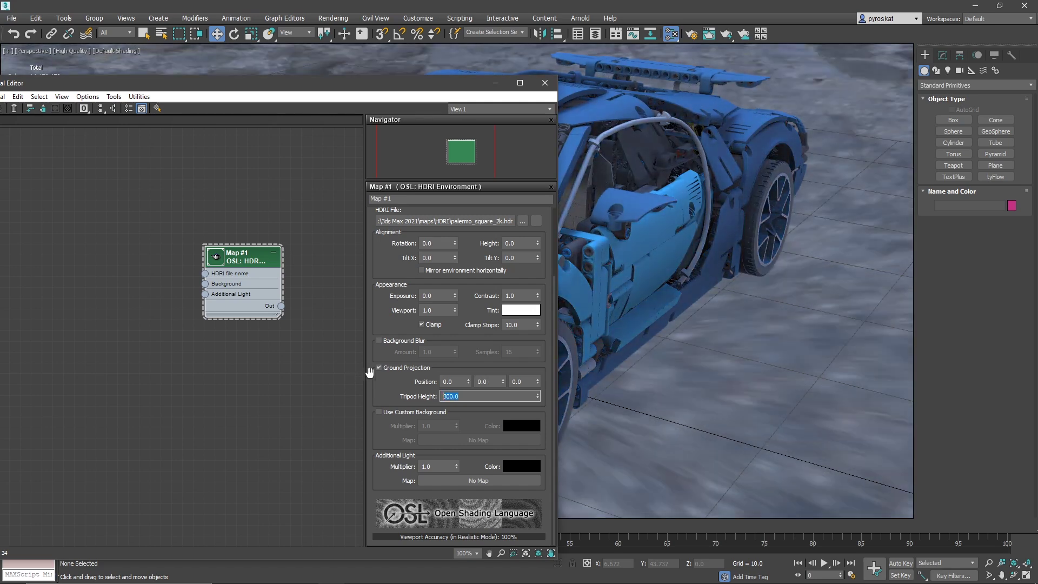
key(Return)
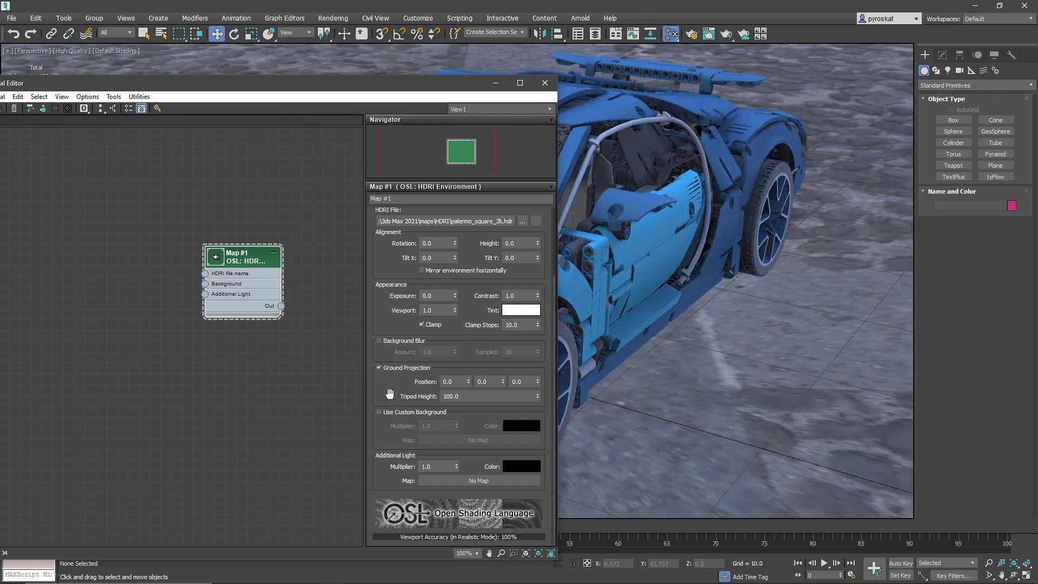
click(392, 413)
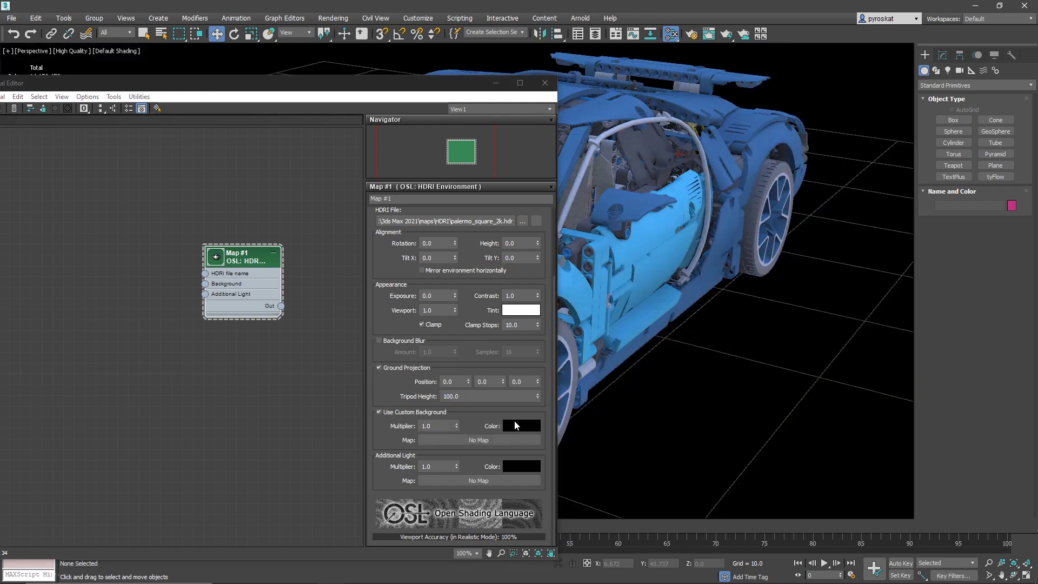
click(514, 423)
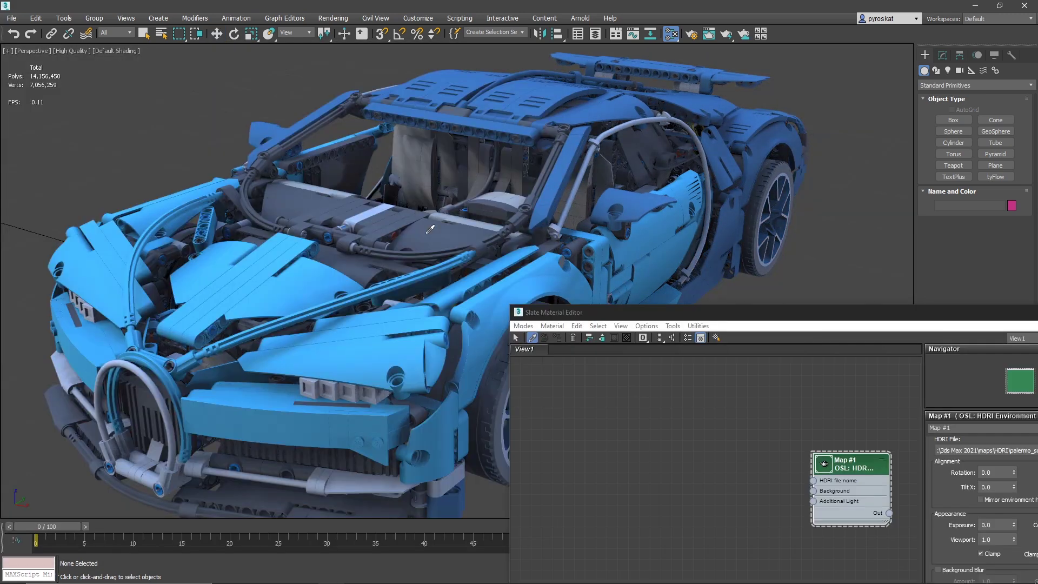
Eyedrop the car's Material #28 and switch it to roughness mode with roughness 0.2
key(w)
click(427, 234)
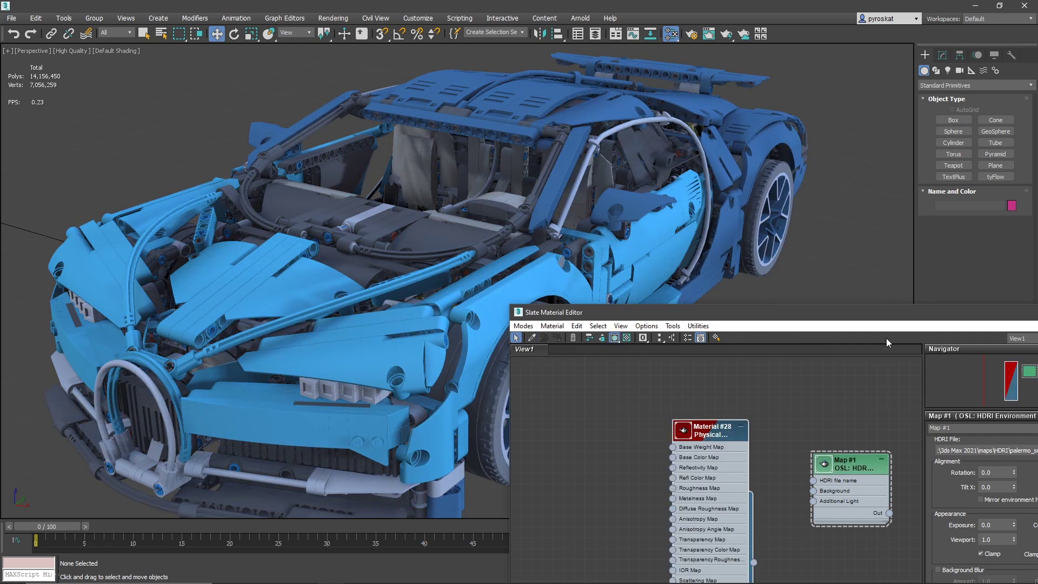
drag(917, 318, 830, 260)
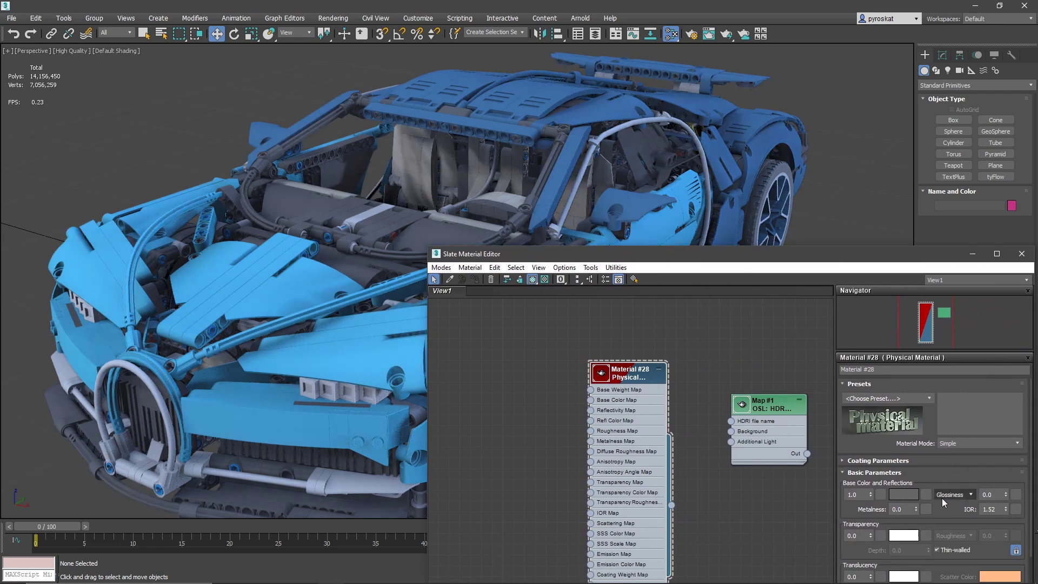
click(962, 494)
click(963, 509)
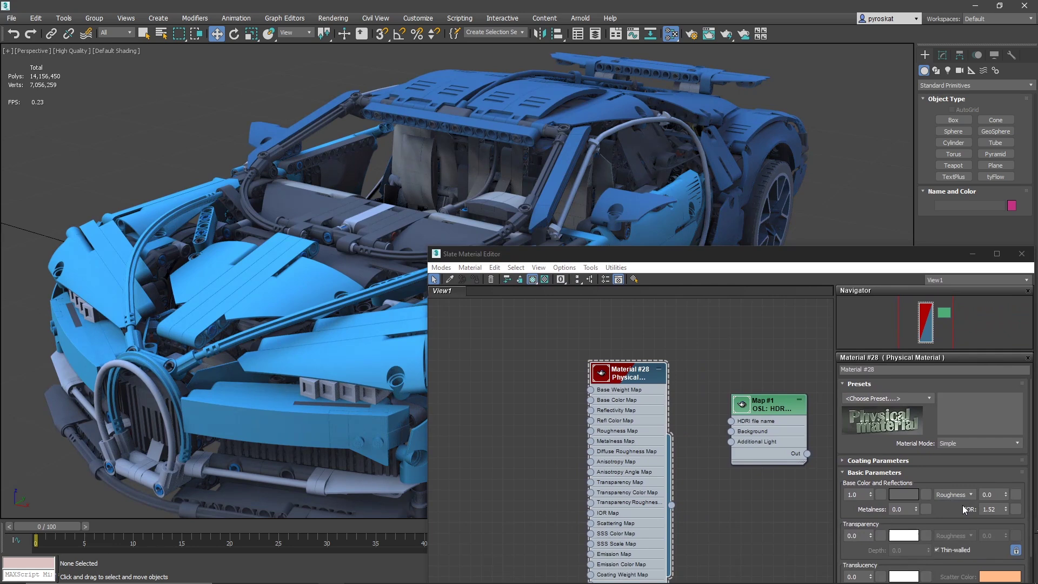
click(998, 494)
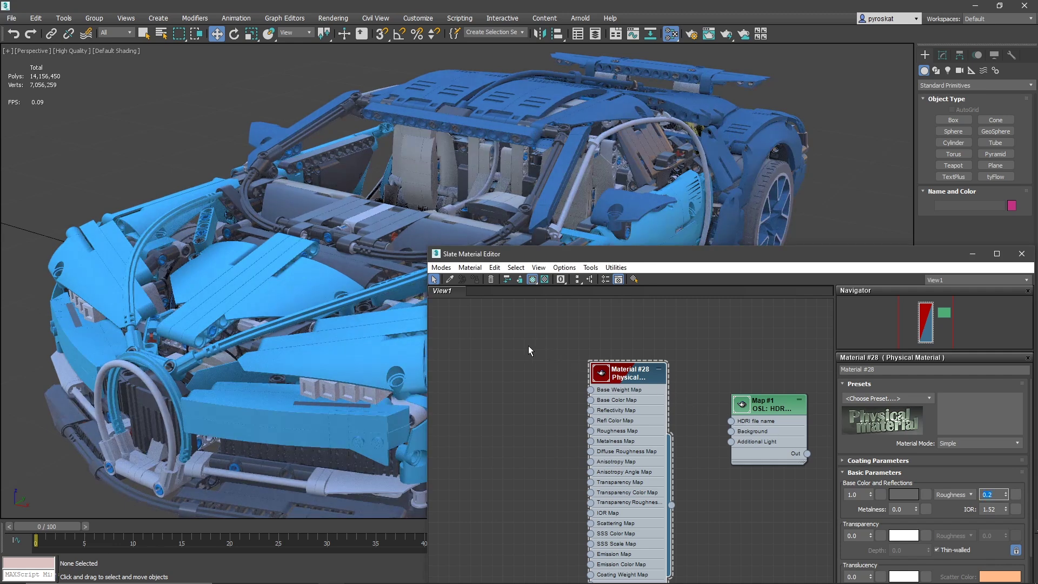
Eyedrop Material #25 from the car's bodywork into the material editor
click(451, 281)
click(359, 342)
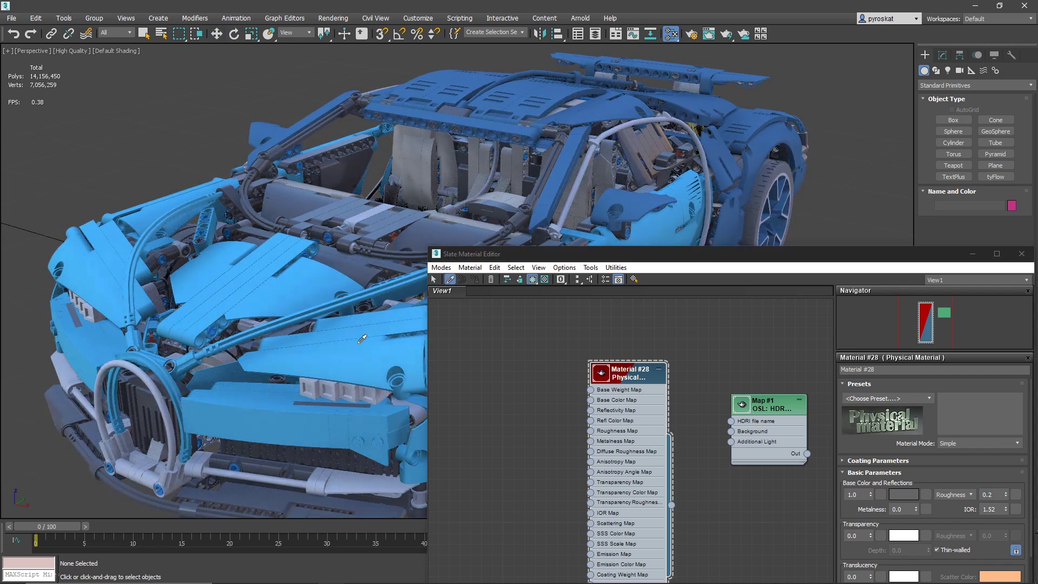
click(358, 343)
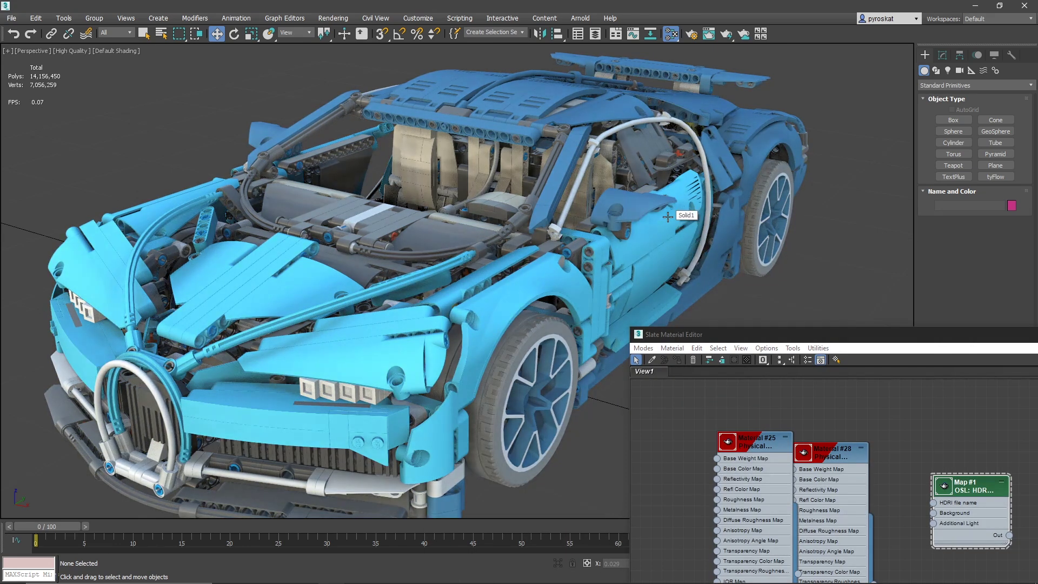
Render a test frame of the lit car with Shift+Q
key(shift+q)
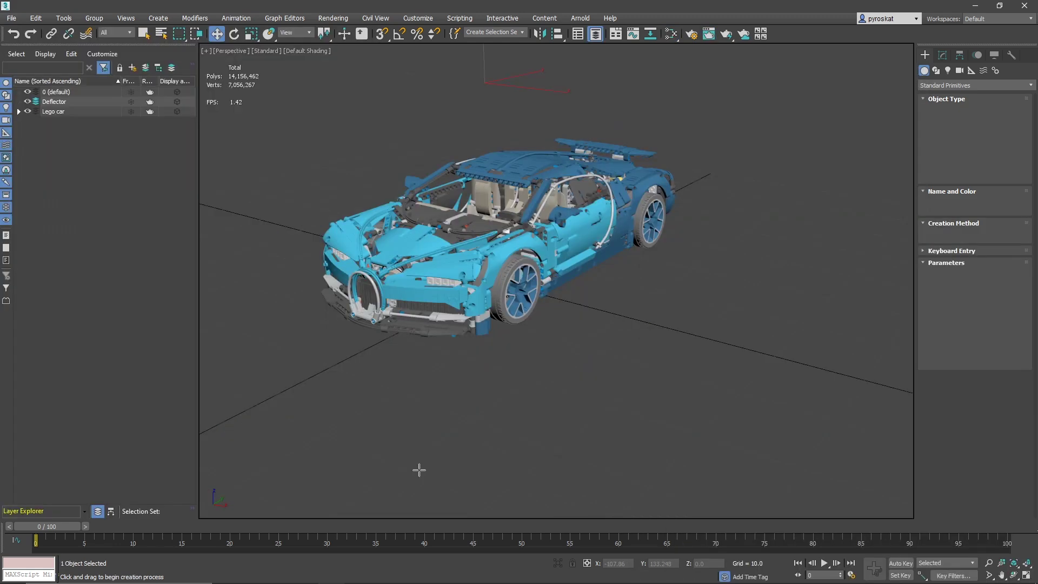
Draw a large flat Box under the car as a ground slab
drag(474, 82, 424, 492)
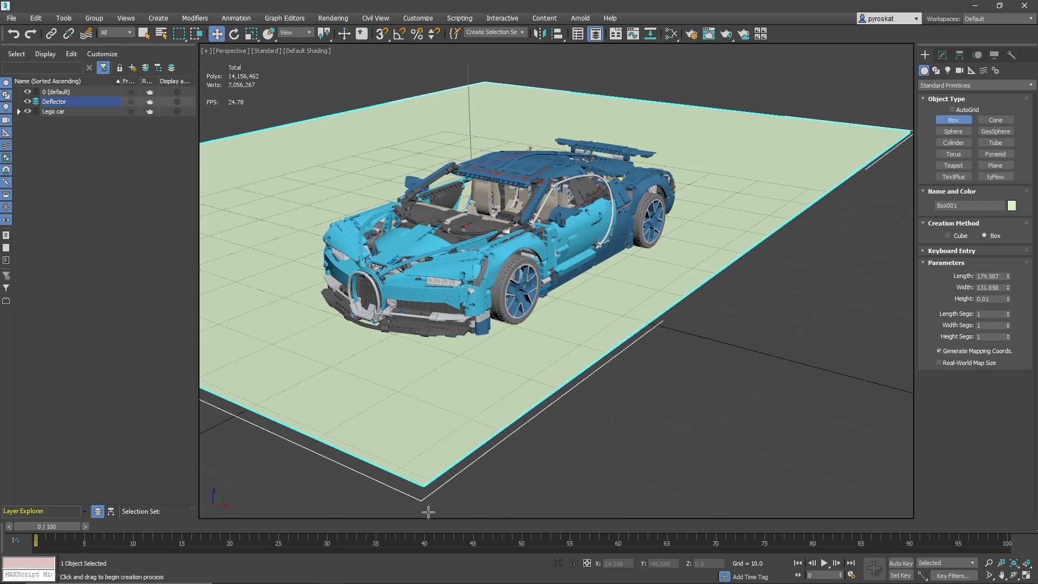
Set the ground box's height to -20
click(469, 573)
double_click(991, 299)
text(-20)
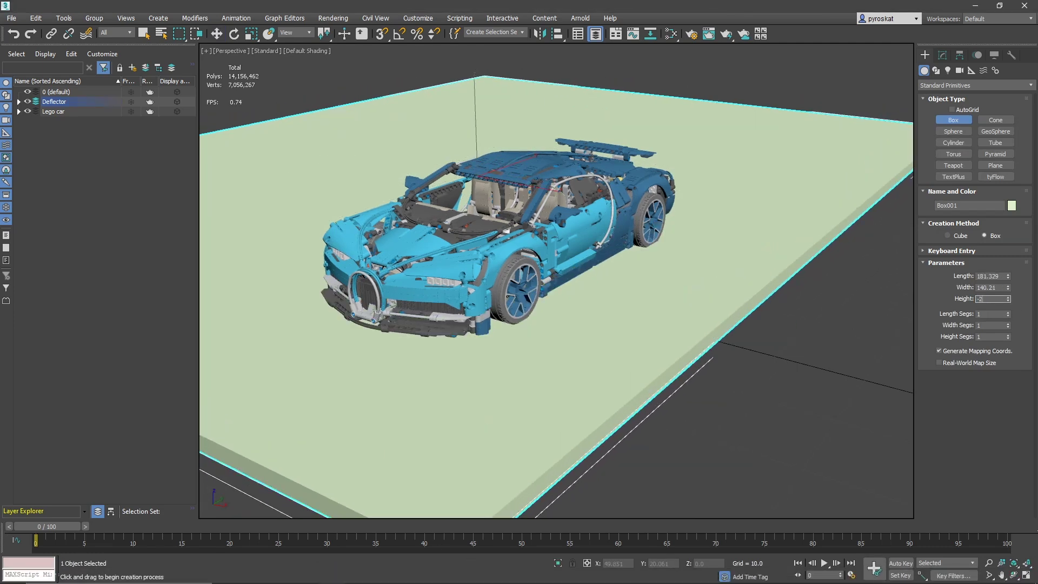
key(Return)
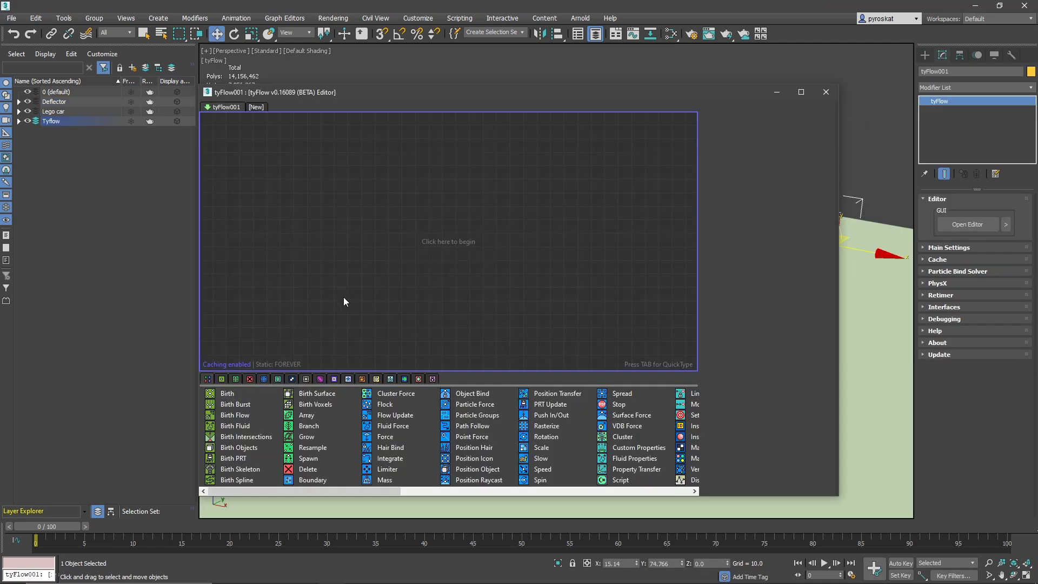
Birth the 545 car pieces in tyFlow, hide the original car, and add a Surface Test
drag(238, 448, 356, 225)
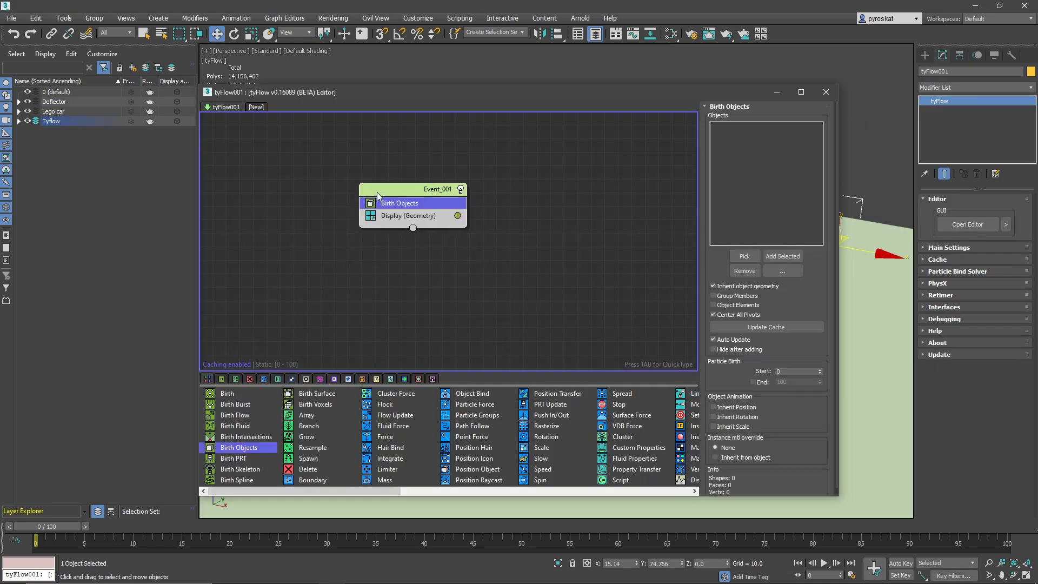
drag(707, 245, 606, 455)
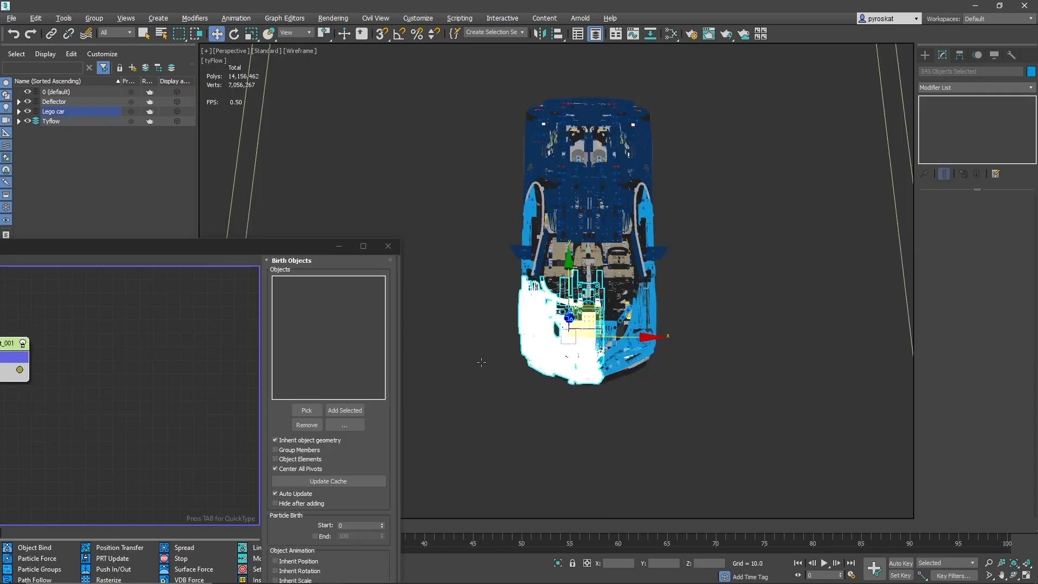
click(354, 410)
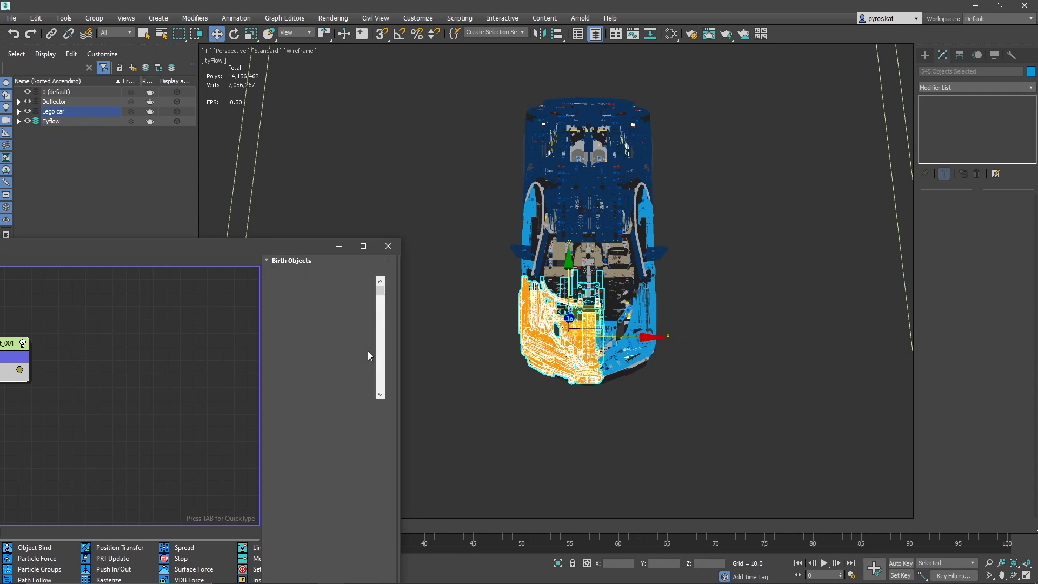
click(28, 112)
alt+middle_drag(583, 241, 599, 257)
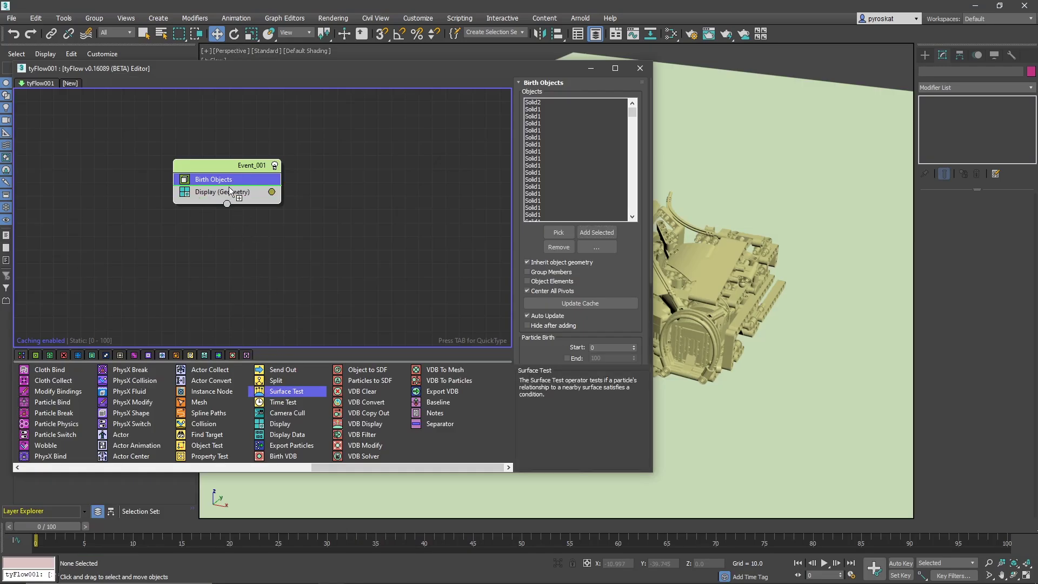
drag(228, 186, 229, 186)
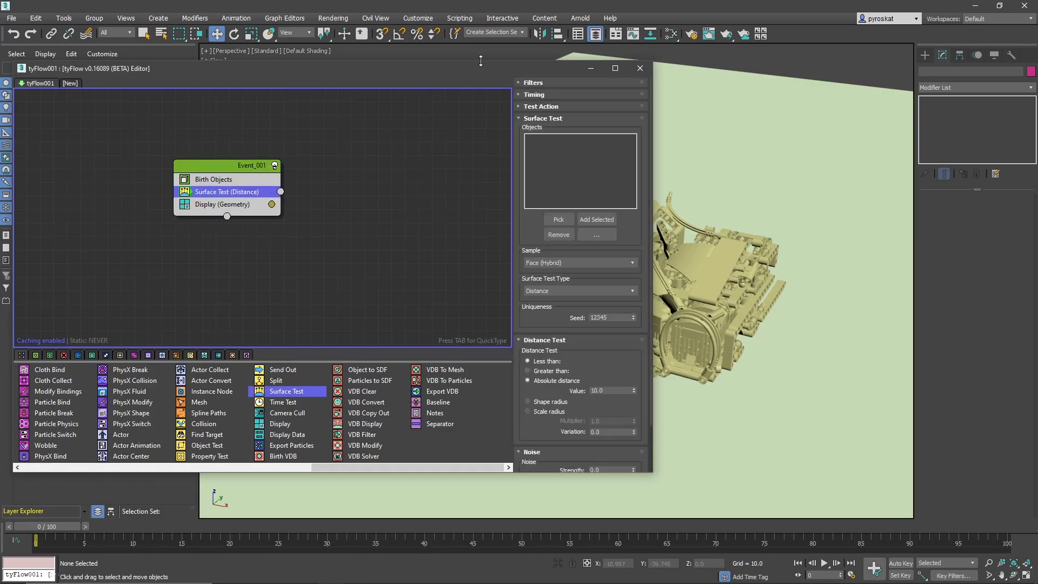
Scrub the timeline toward frame 99 to watch the birthed pieces assemble
drag(462, 70, 333, 111)
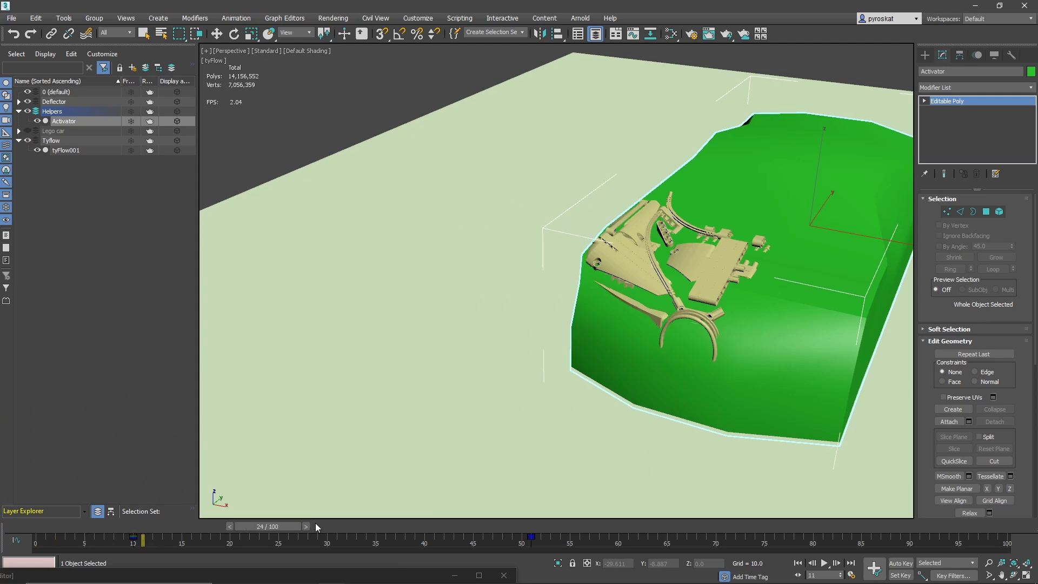
drag(315, 523, 627, 499)
drag(727, 493, 1, 465)
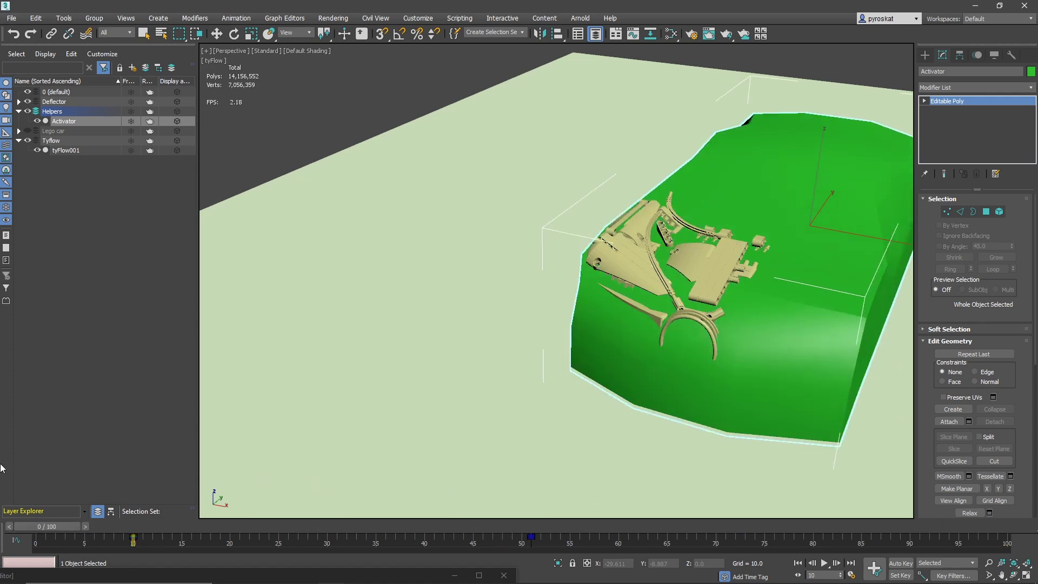
click(145, 576)
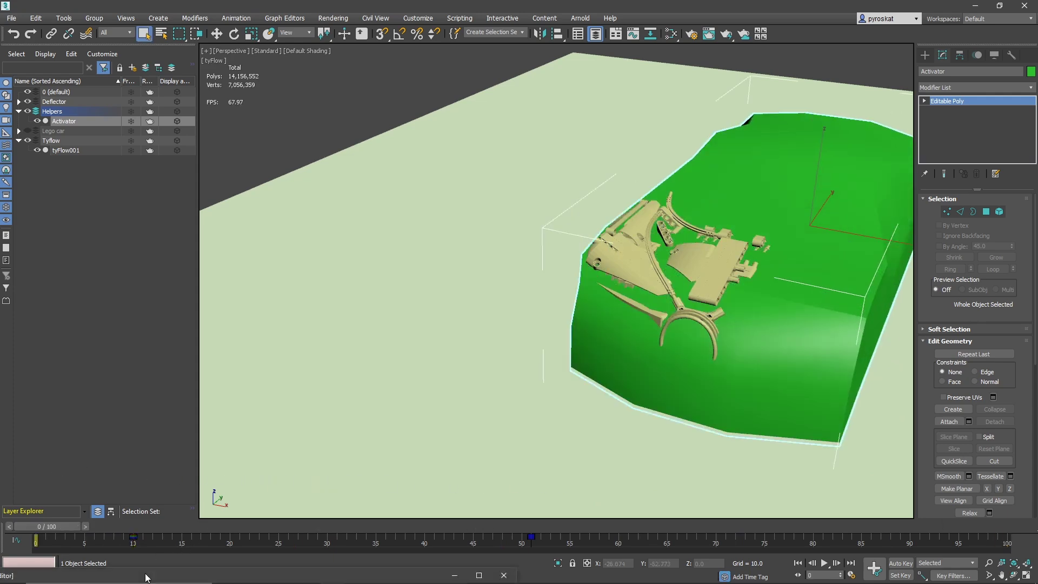
double_click(146, 576)
drag(268, 120, 160, 100)
key(w)
Set the Surface Test to check Volume (Outside) against the Activator
click(591, 172)
scroll(425, 249, down, 2)
click(422, 272)
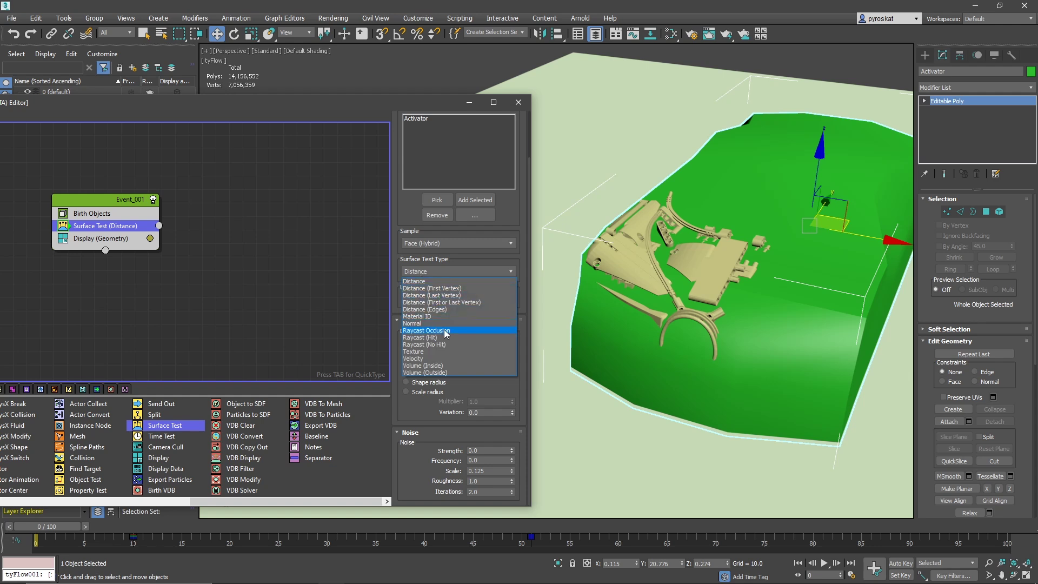
click(427, 372)
Move Display into a new magenta Event_002 and wire the Surface Test output to it
click(135, 241)
drag(135, 241, 302, 276)
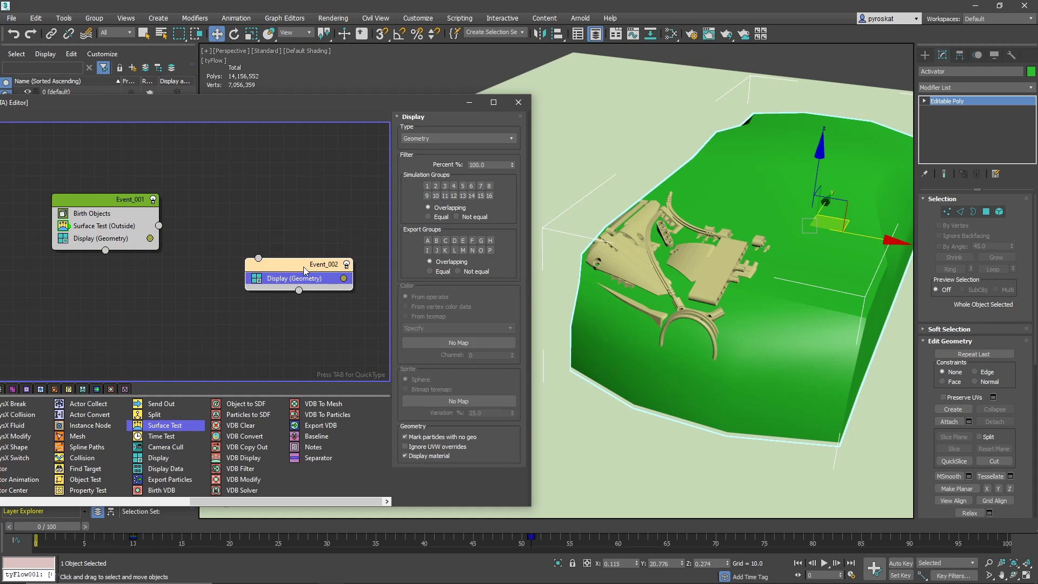
click(303, 274)
drag(373, 310, 392, 305)
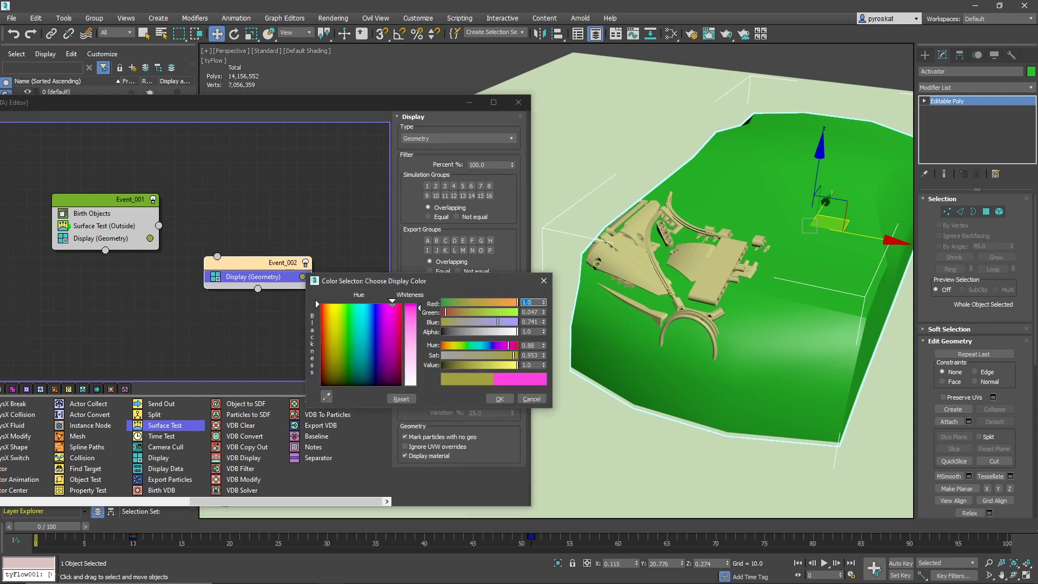
click(500, 398)
key(Return)
drag(216, 256, 159, 225)
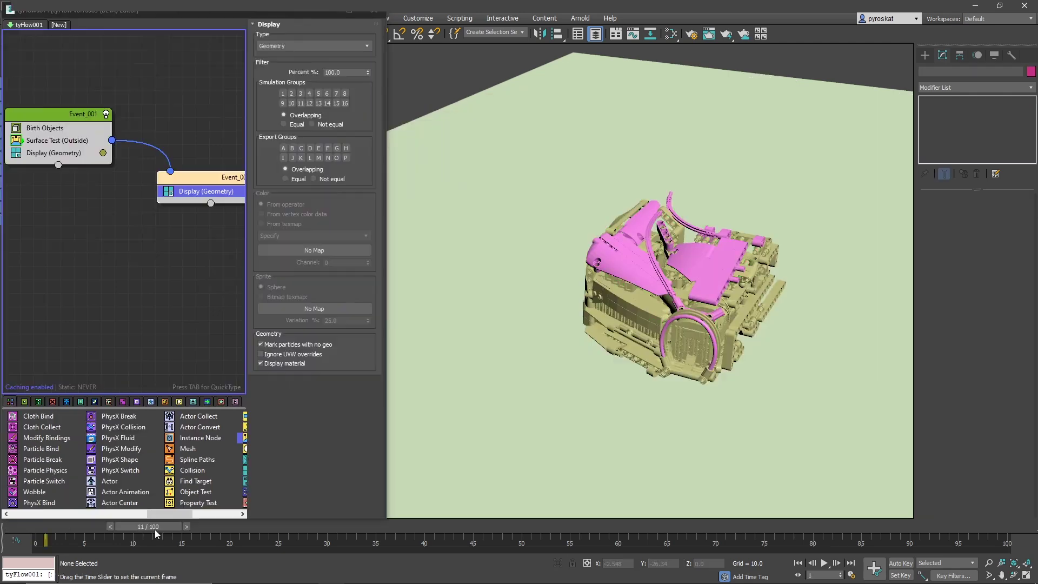
drag(154, 530, 354, 498)
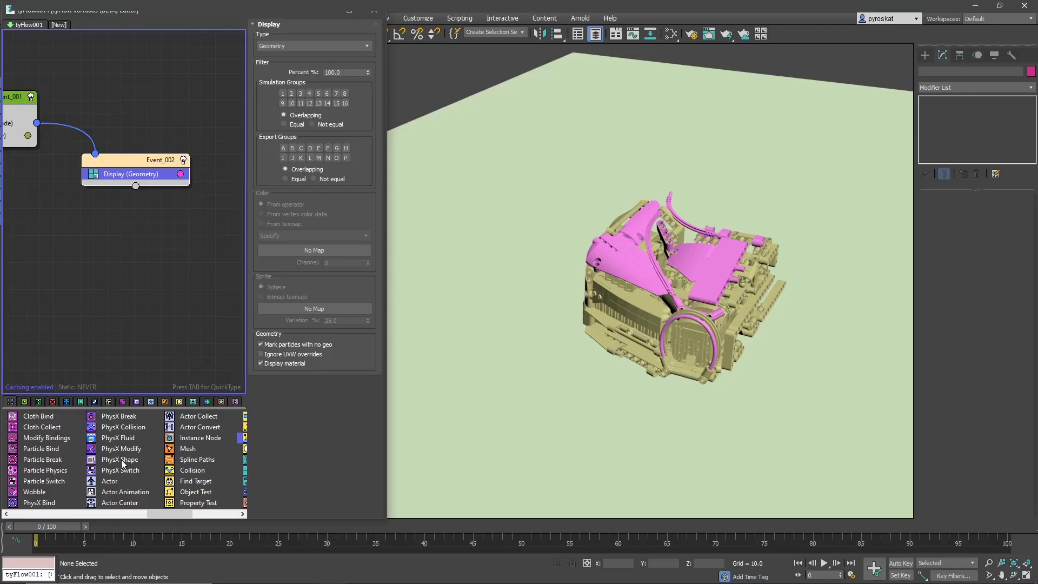
Add a PhysX Shape (Convex Hull) operator to Event_002 and turn on Display Hull
drag(121, 459, 132, 173)
click(132, 174)
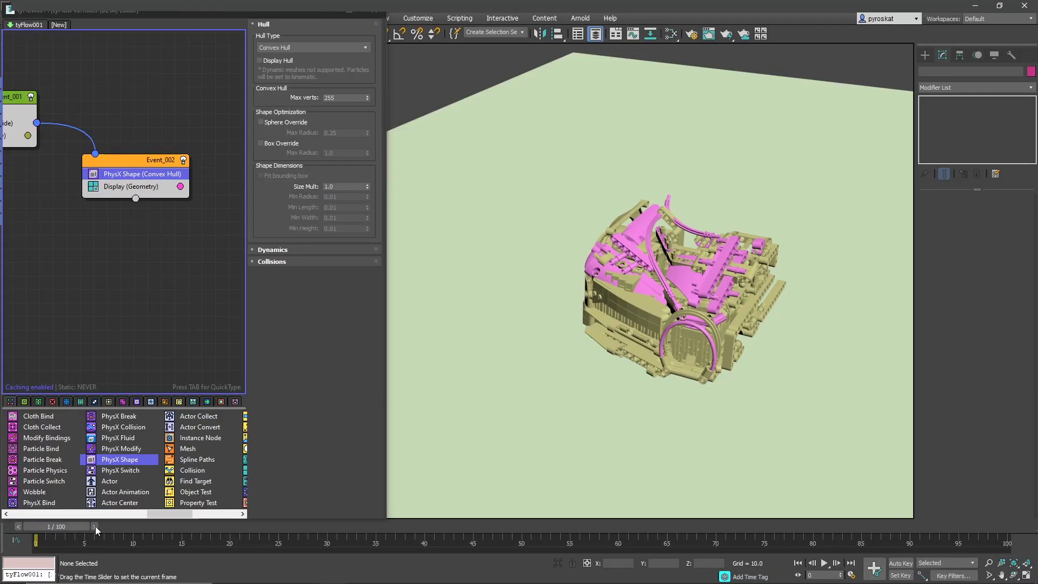
drag(109, 527, 270, 549)
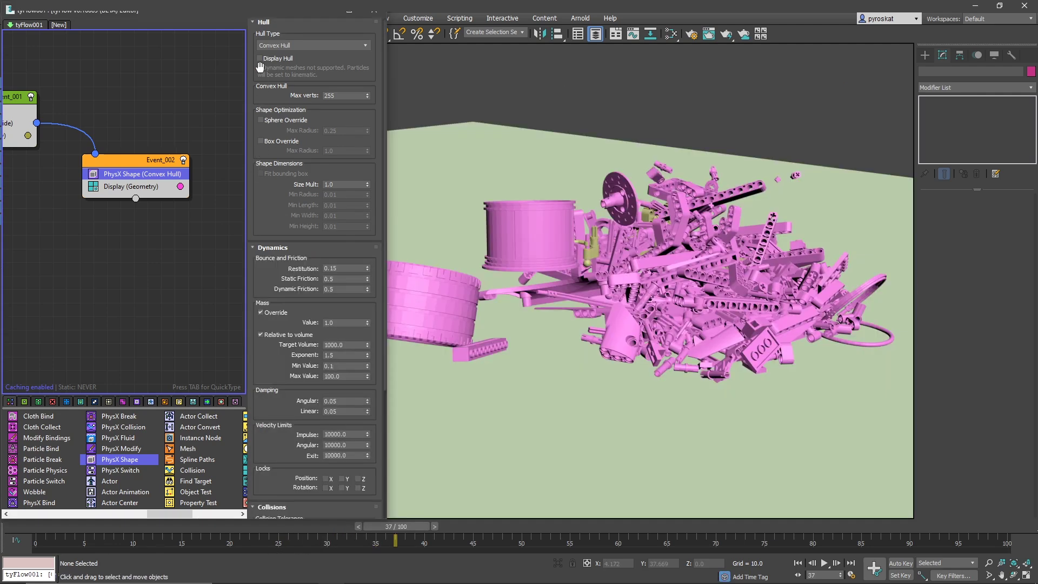
click(260, 60)
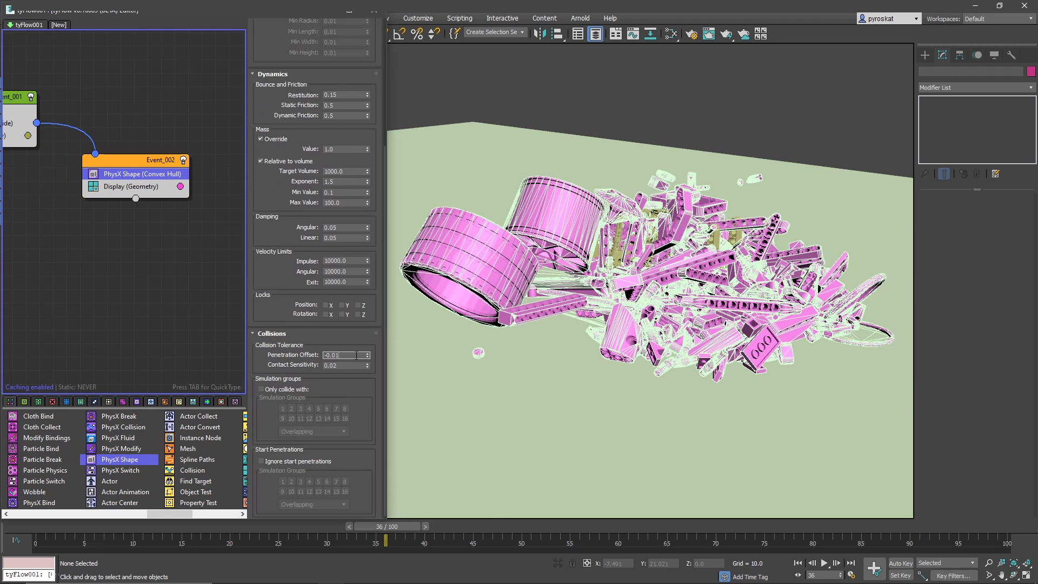
Set the PhysX Shape's Penetration Offset to -0.005
key(BackSpace)
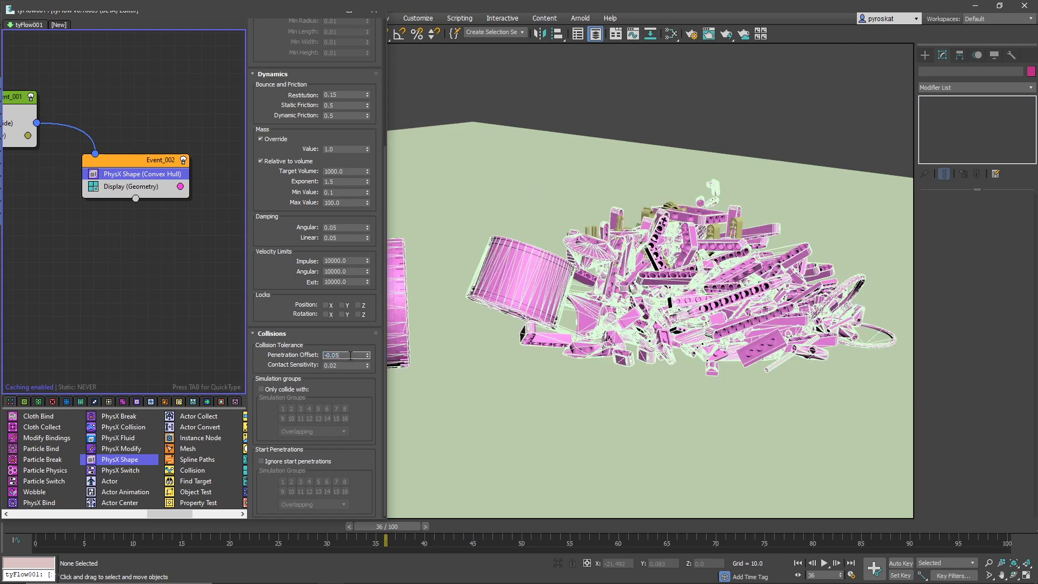
text(-0.0)
key(Return)
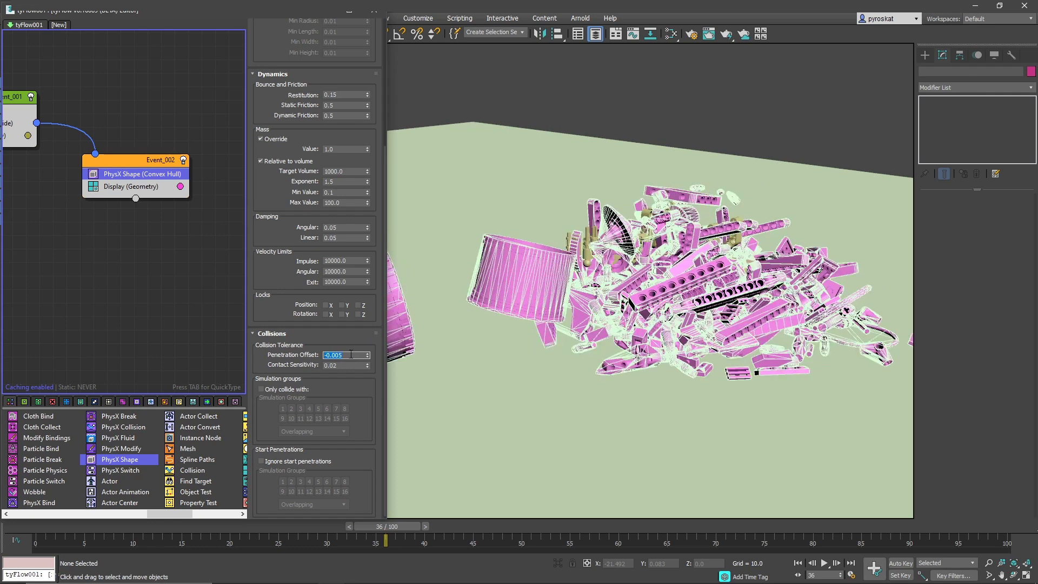
Set the PhysX Shape's Size Mult to 0.95
scroll(316, 295, up, 3)
drag(346, 131, 221, 137)
text(..8)
key(Return)
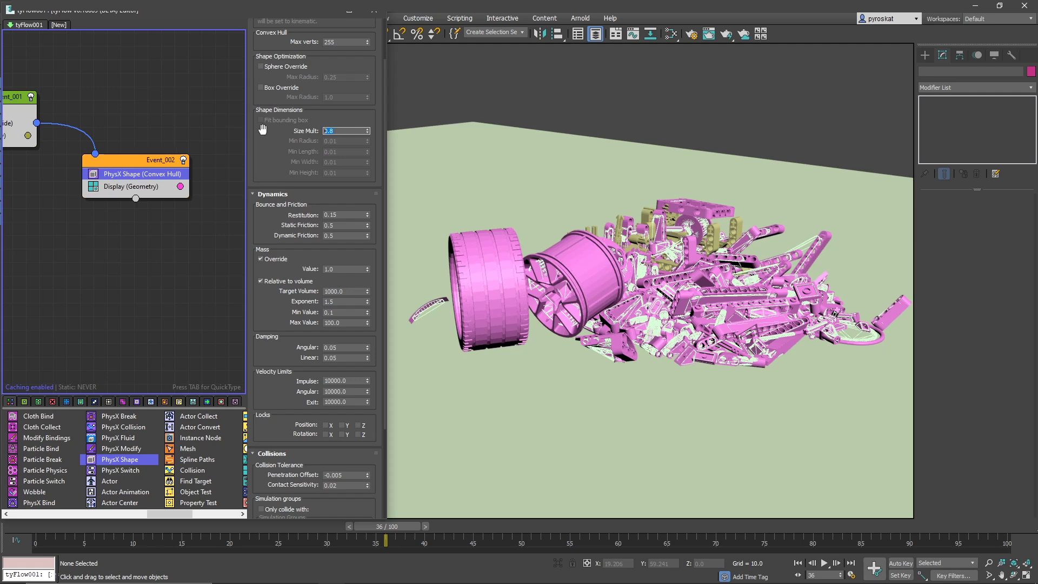
text(0.95)
key(Return)
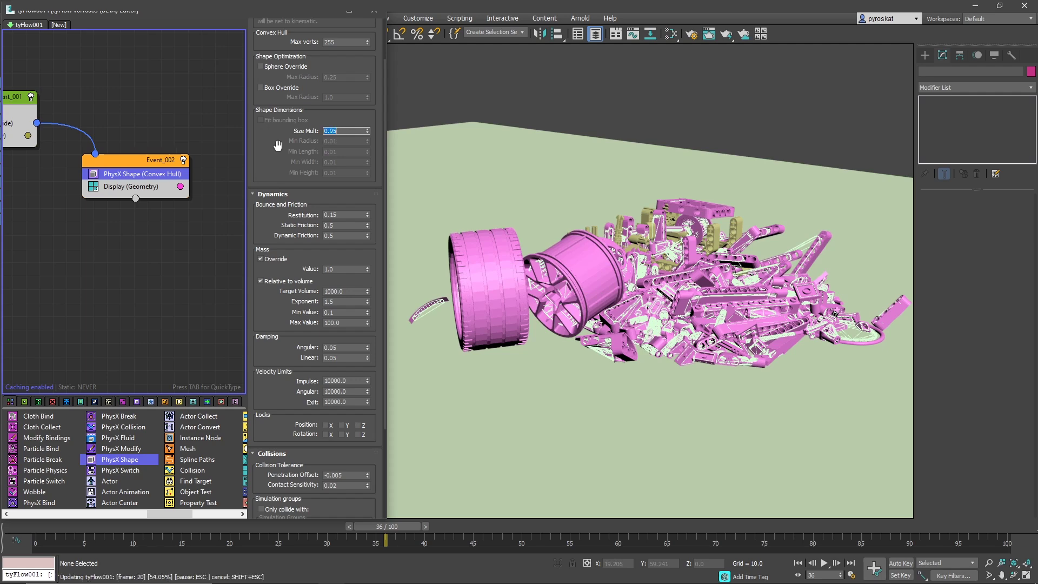
Set the Velocity Limits Impulse to 20 after checking later frames
drag(288, 374, 288, 285)
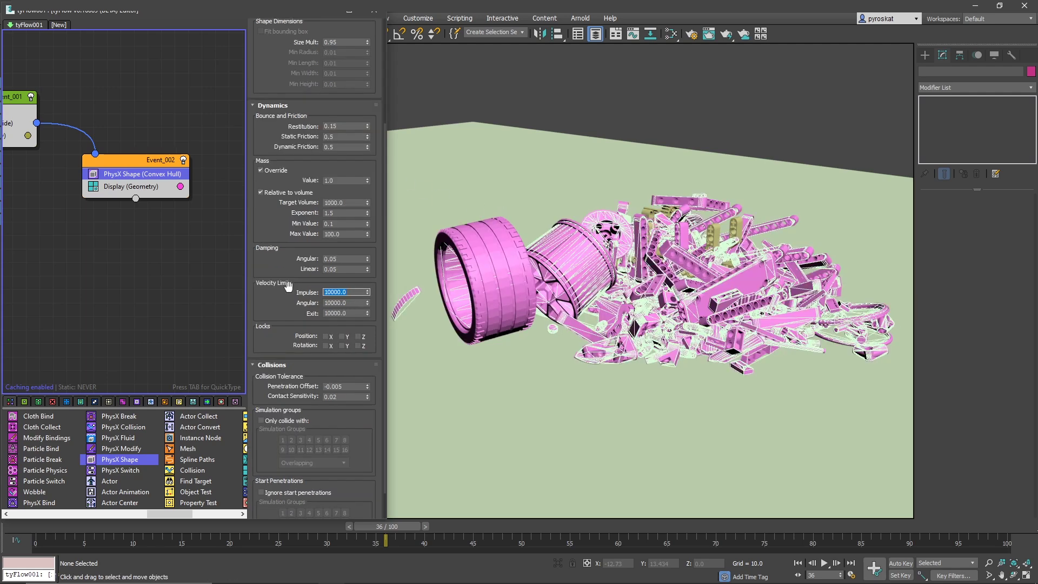
text(10)
key(Return)
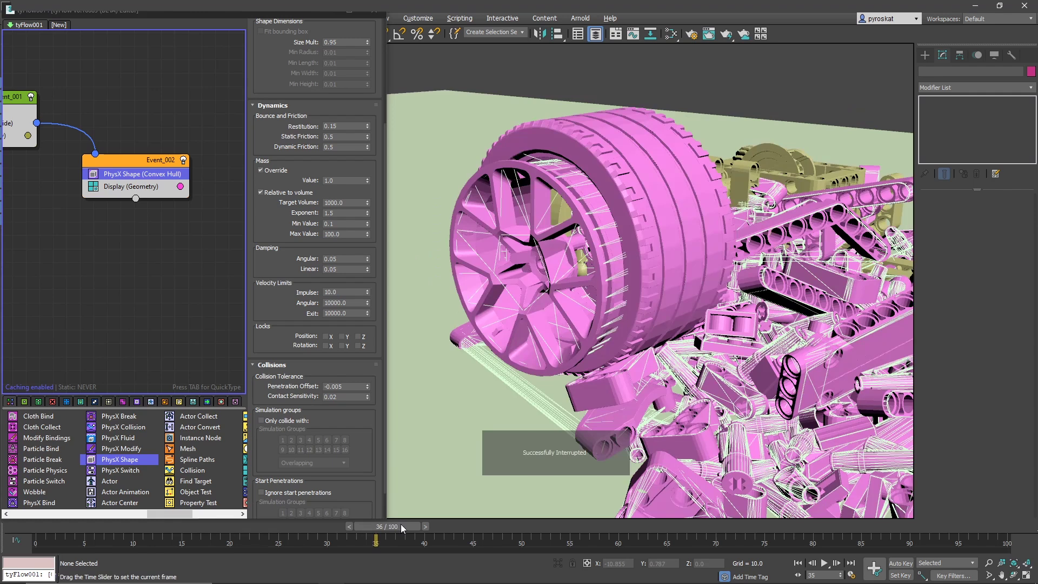
drag(400, 524, 535, 491)
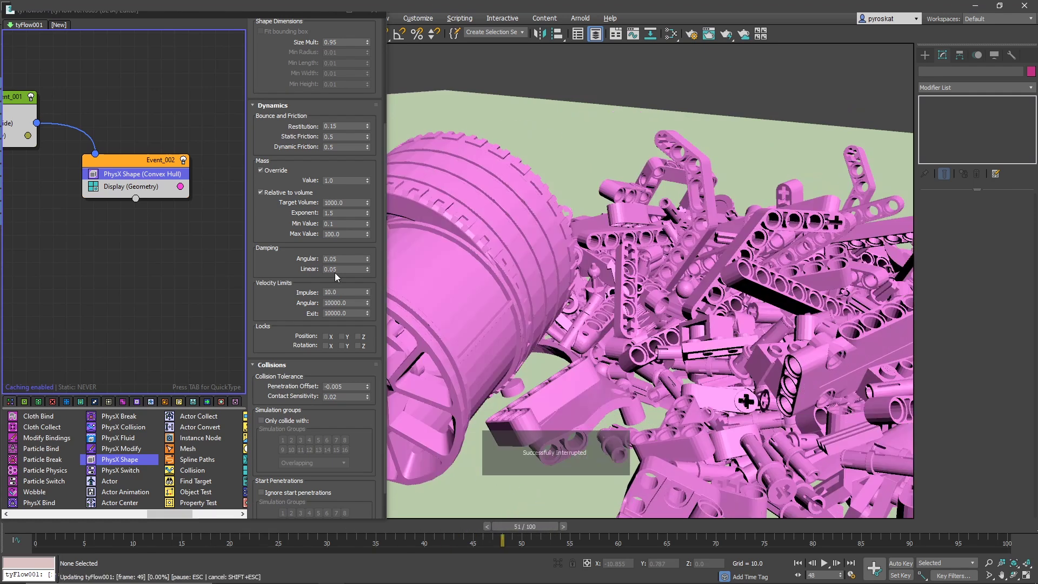
click(341, 291)
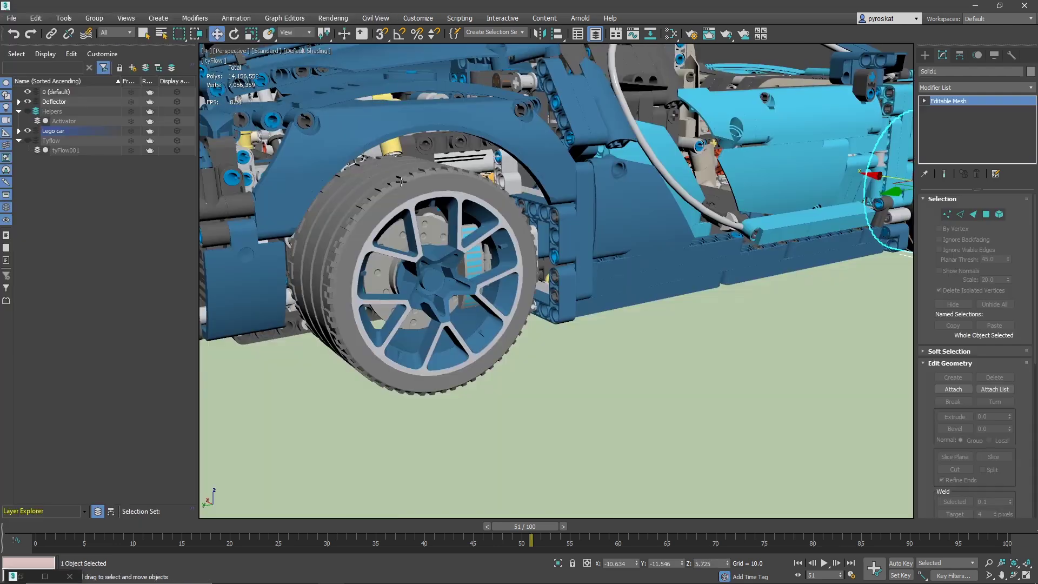
click(503, 346)
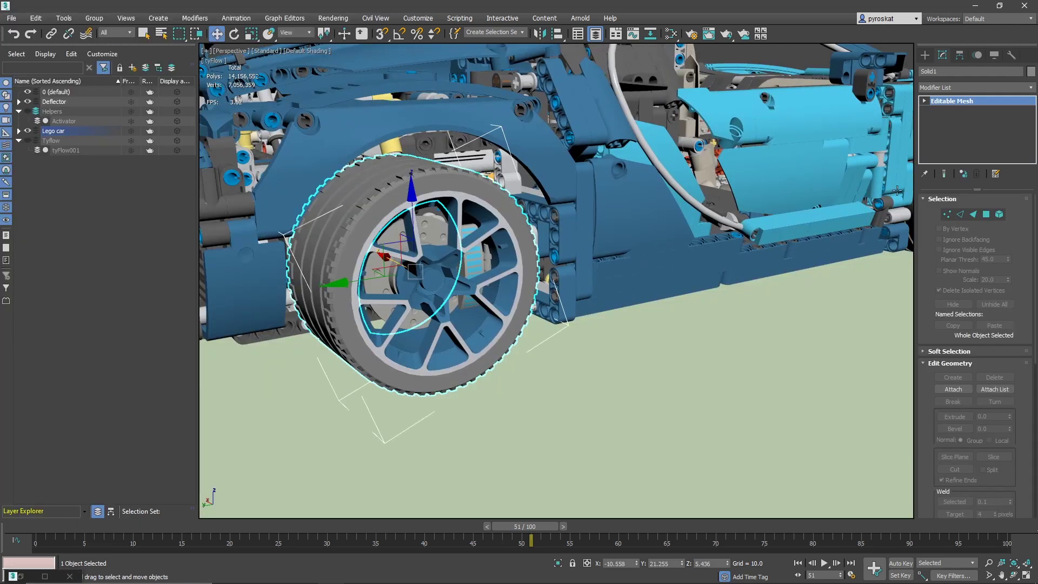
Attach the first wheel's parts into a single mesh
click(953, 389)
click(484, 325)
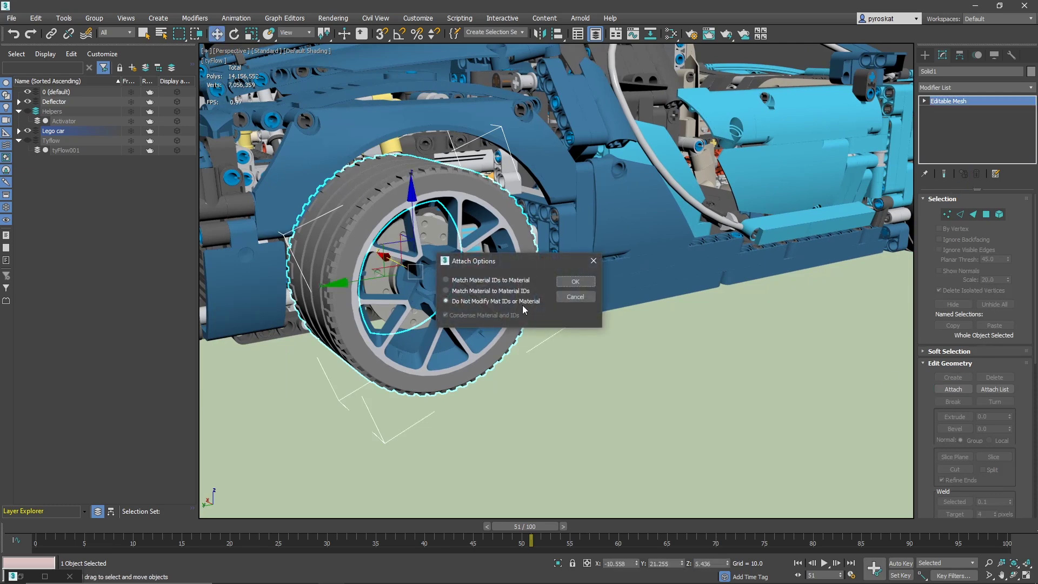
click(574, 281)
alt+middle_drag(572, 281, 843, 245)
alt+middle_drag(486, 217, 616, 201)
scroll(586, 182, down, 5)
scroll(724, 278, up, 4)
Attach the other wheel's parts into a single mesh
click(643, 256)
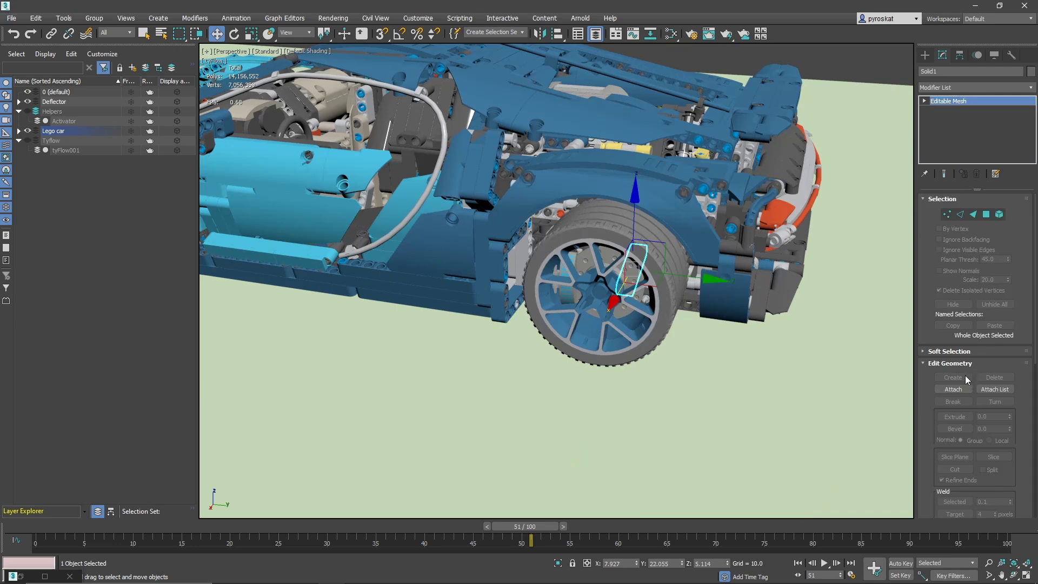
click(947, 389)
click(642, 323)
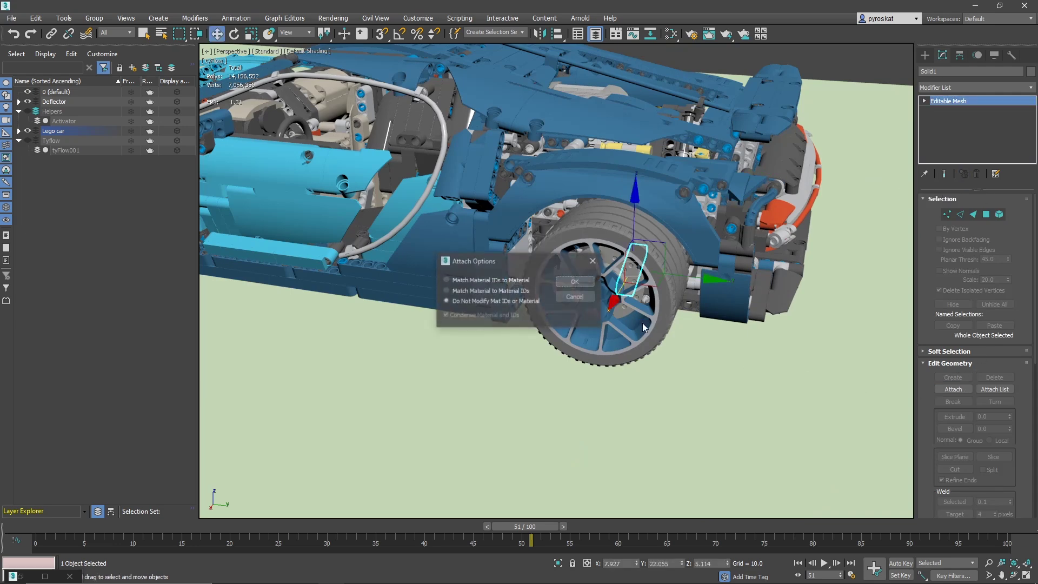
click(566, 281)
alt+middle_drag(402, 266, 562, 246)
middle_drag(562, 246, 827, 161)
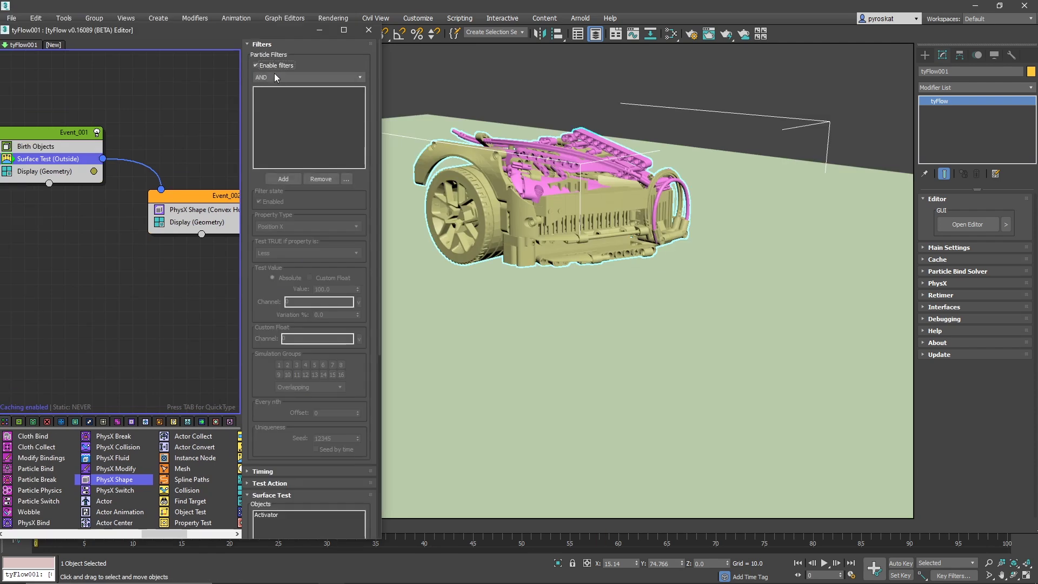
Add a Surface Test filter (AND) that passes particles with Time (frames) greater than 15
click(276, 75)
click(277, 76)
click(281, 178)
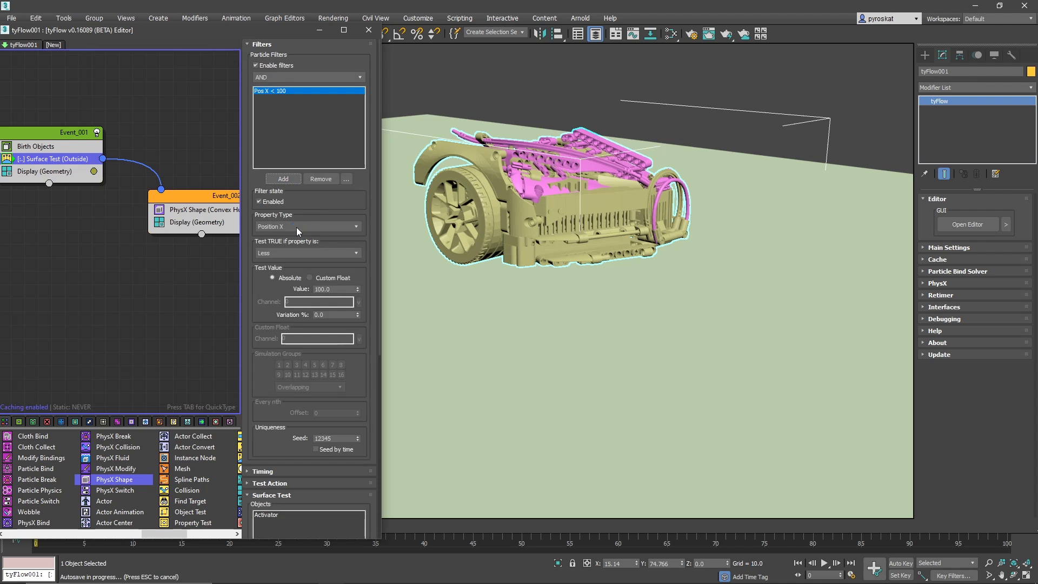
click(296, 227)
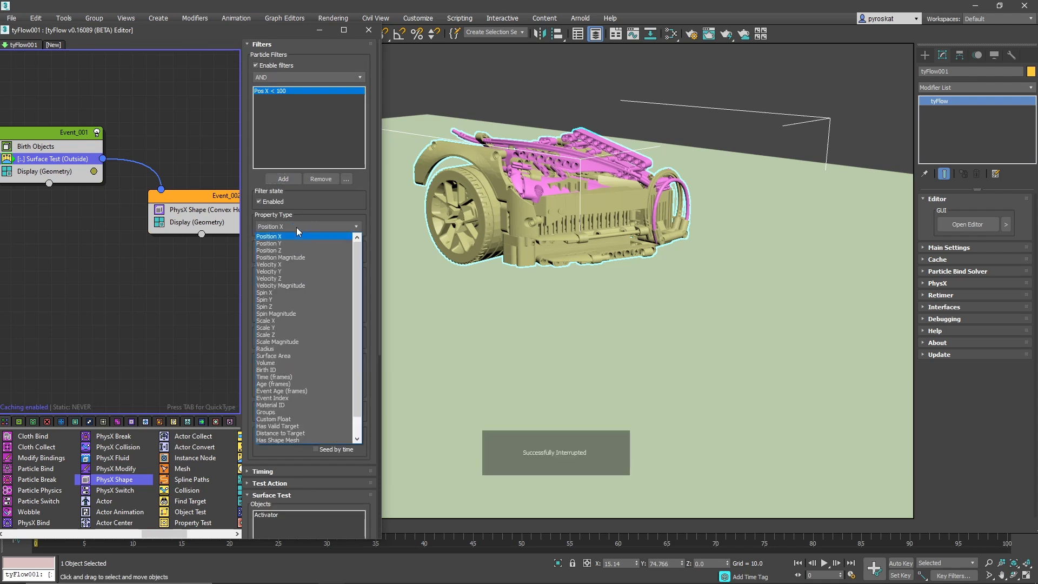
click(296, 376)
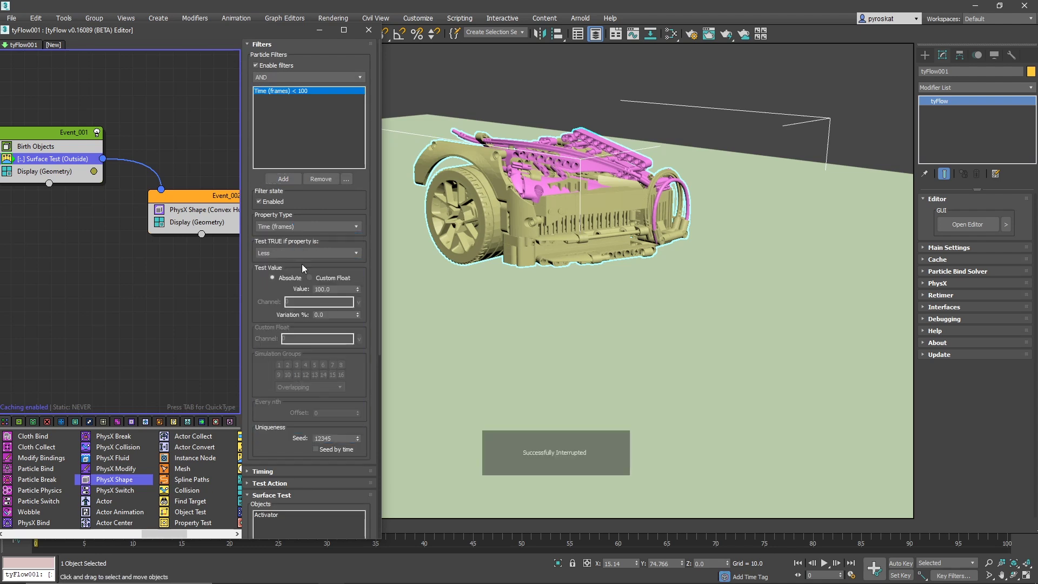
double_click(332, 289)
text(15)
key(Return)
click(306, 253)
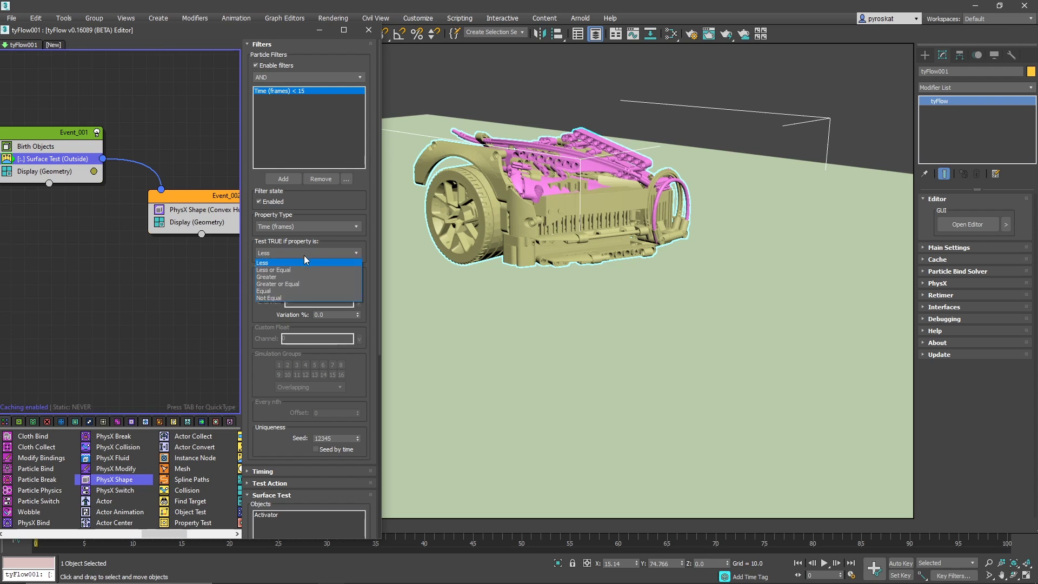
click(277, 277)
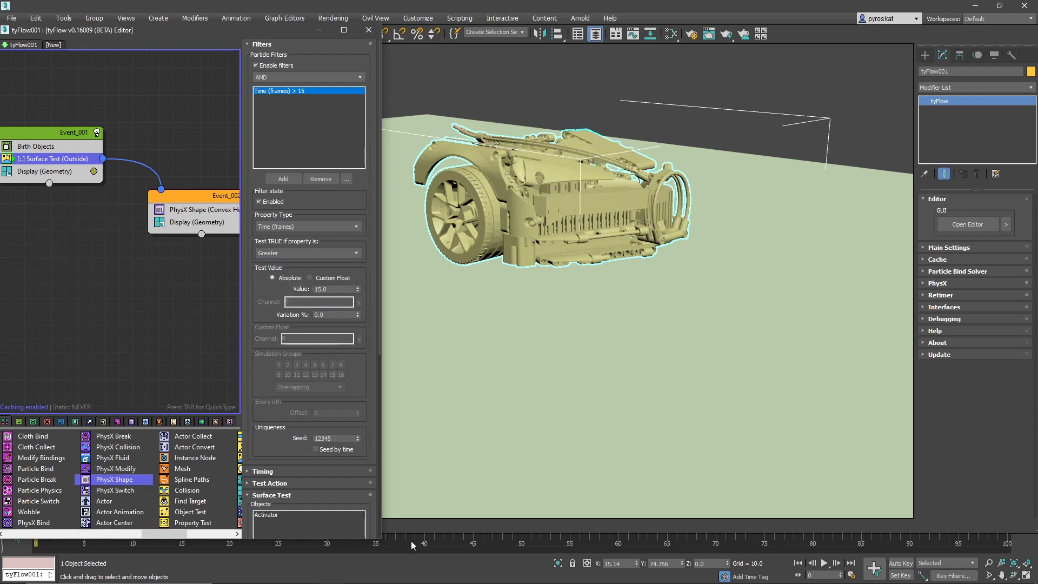
Scrub the timeline back to frame 18 and step forward to review the simulation
click(386, 524)
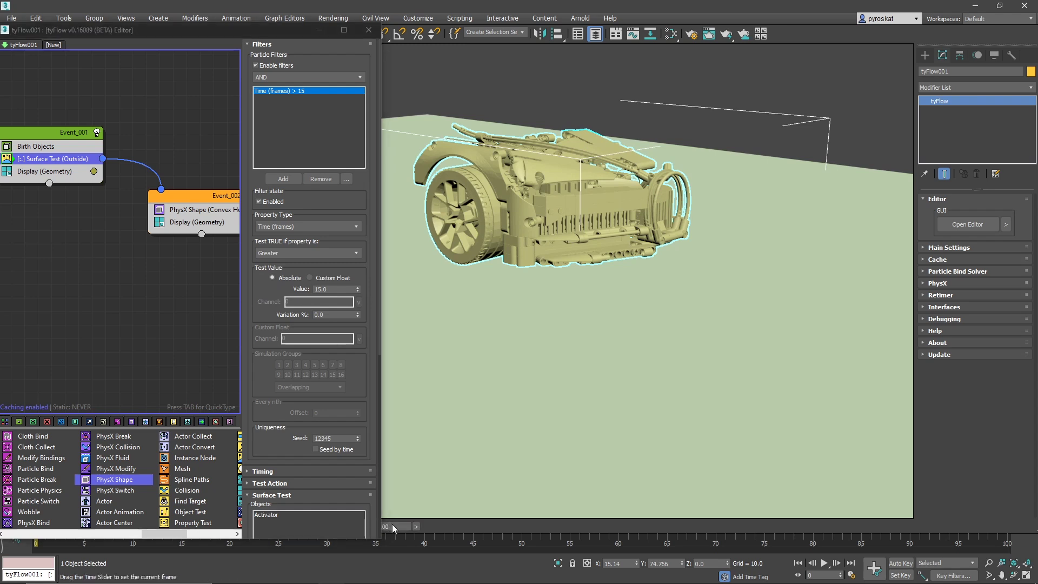
drag(362, 524, 4, 517)
key(period)
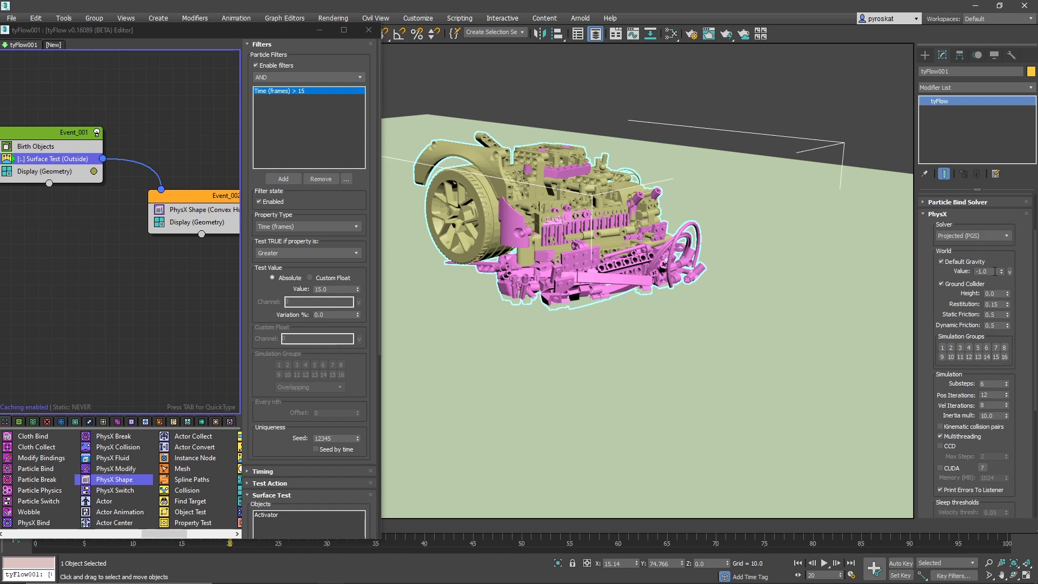
Weaken the PhysX default gravity to -0.25 and review the collapse around frame 38
drag(995, 271, 625, 262)
text(-0.25)
key(Return)
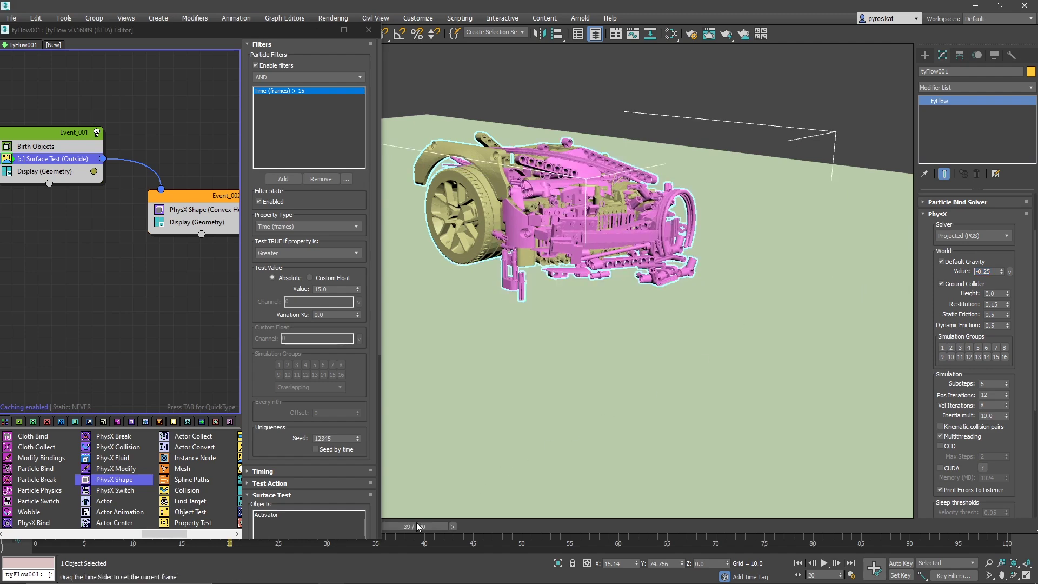
drag(416, 523, 38, 518)
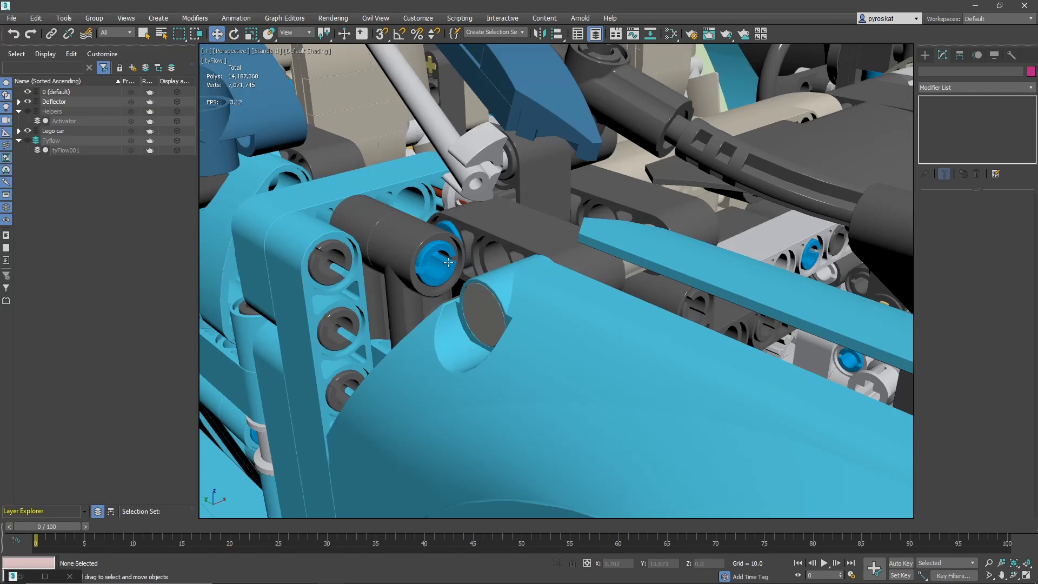
Select a Lego pin, switch the reference coordinate system to Local, and check its Z axis
click(448, 263)
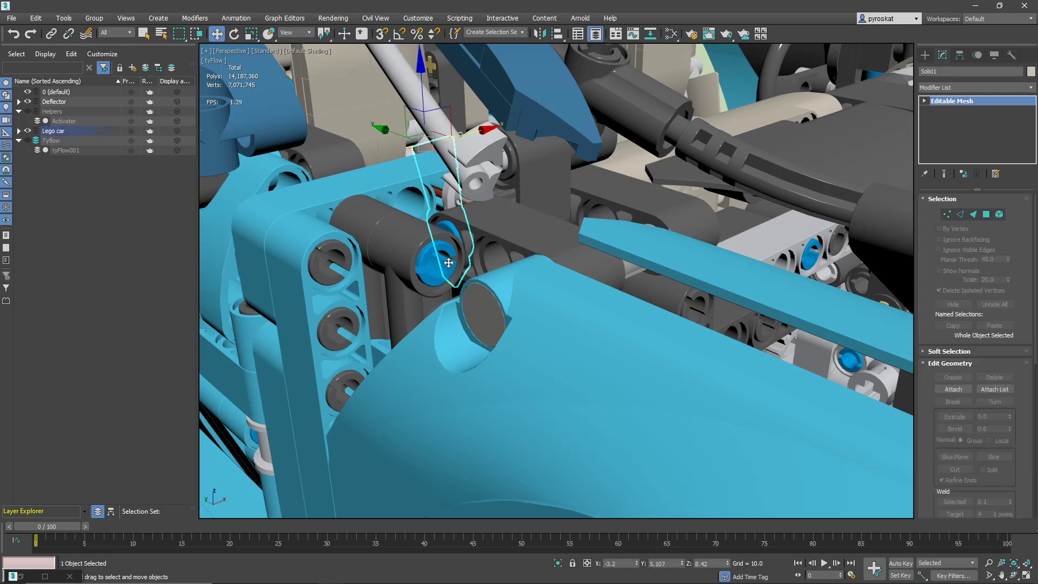
click(436, 267)
alt+middle_drag(441, 254, 454, 255)
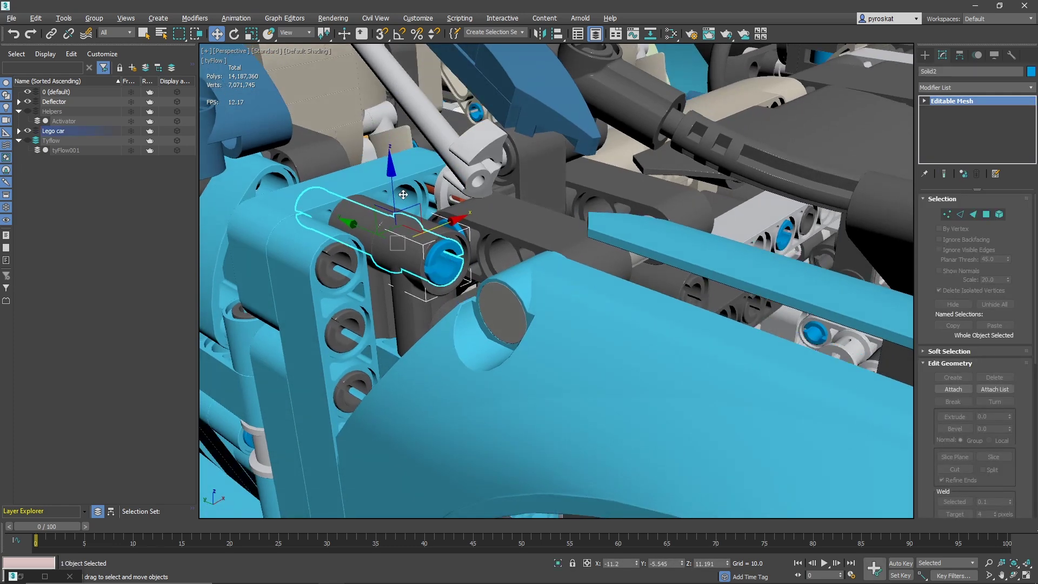
click(305, 32)
click(297, 70)
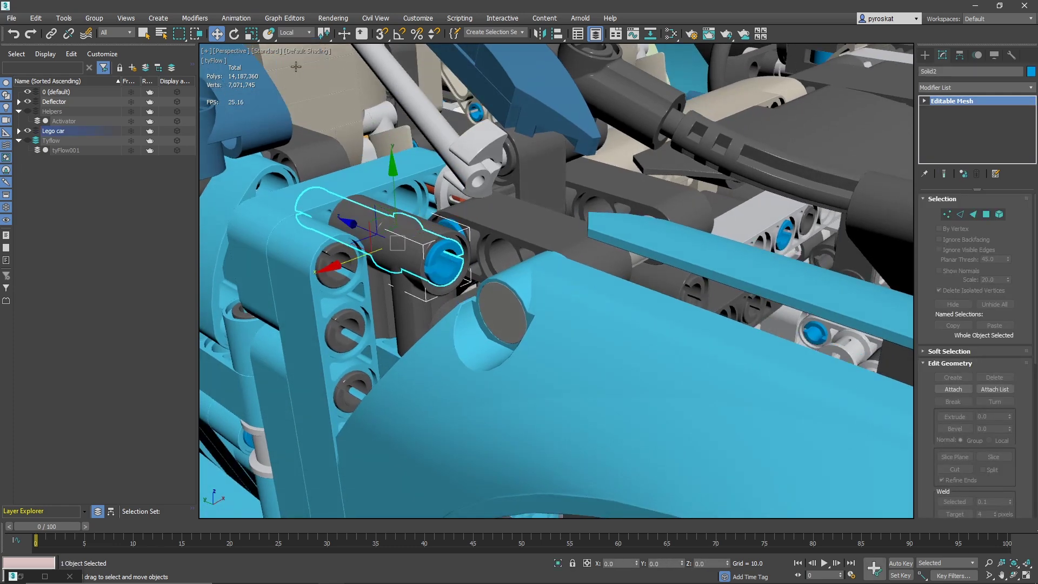
drag(361, 227, 393, 280)
Inspect the pin's local axes from new angles, then select the dark grey engine-bay plate
click(343, 269)
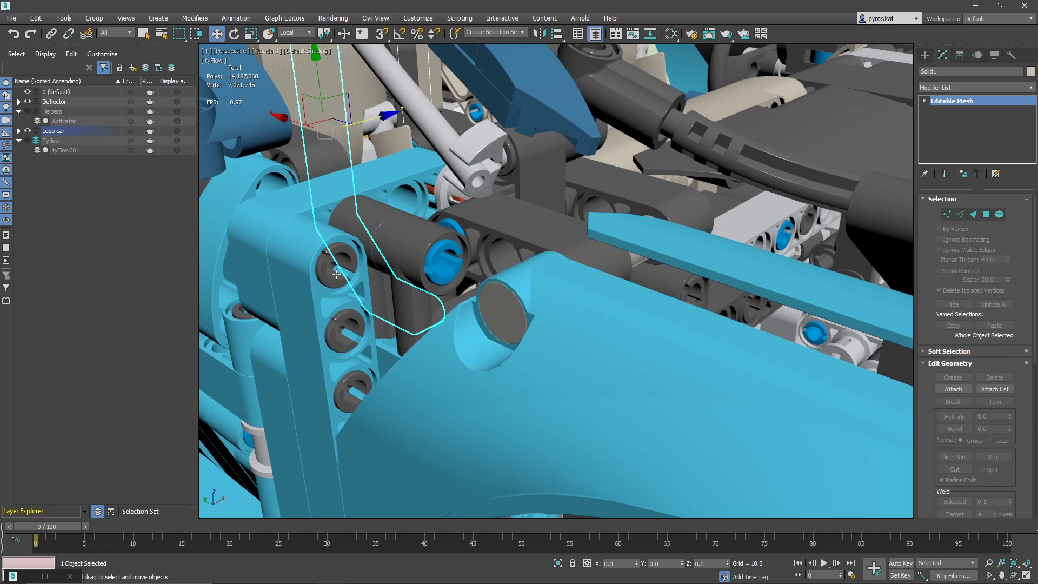
click(336, 273)
alt+middle_drag(286, 268, 371, 264)
alt+middle_drag(359, 207, 433, 200)
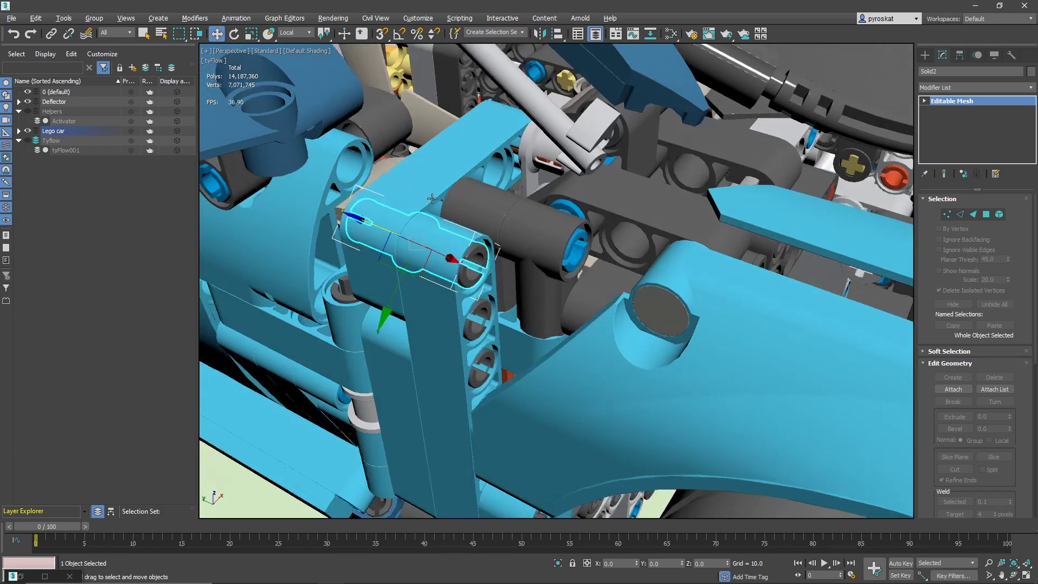
scroll(433, 200, down, 8)
alt+middle_drag(718, 208, 674, 216)
scroll(649, 211, up, 8)
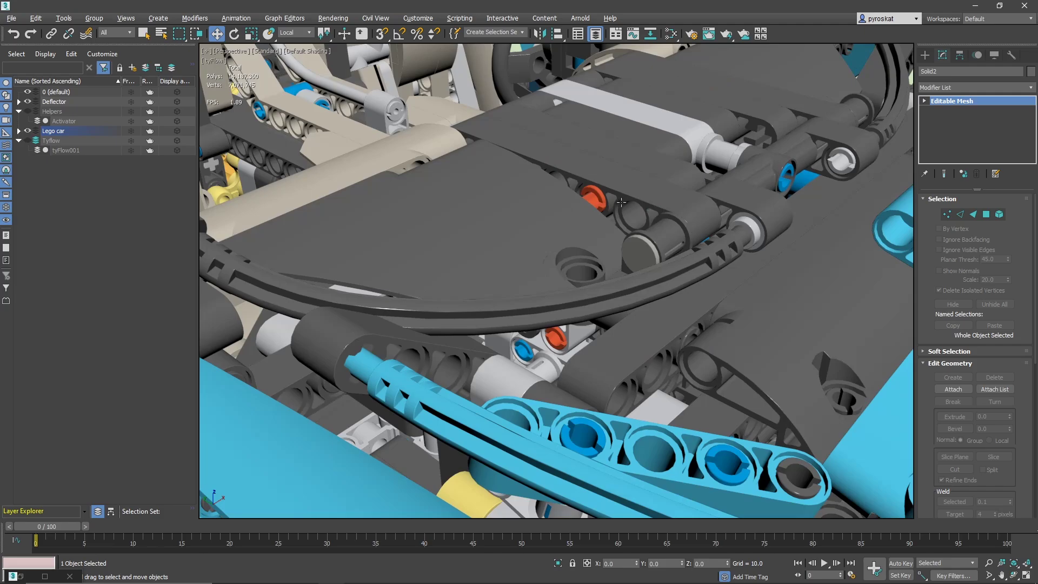
click(621, 202)
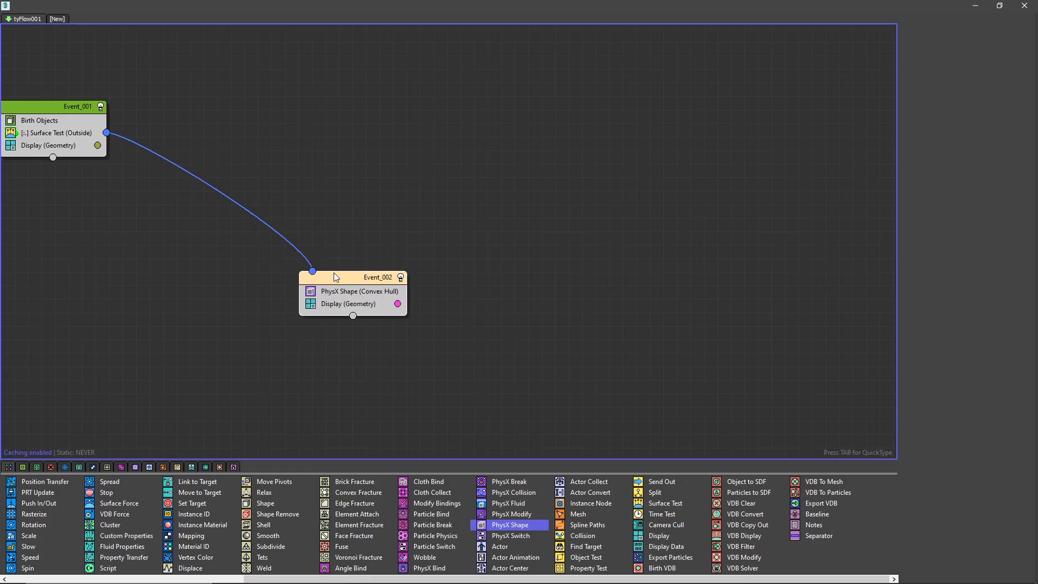
Delete the link into Event_002 and move Display into a new green Event_003
click(304, 260)
key(Delete)
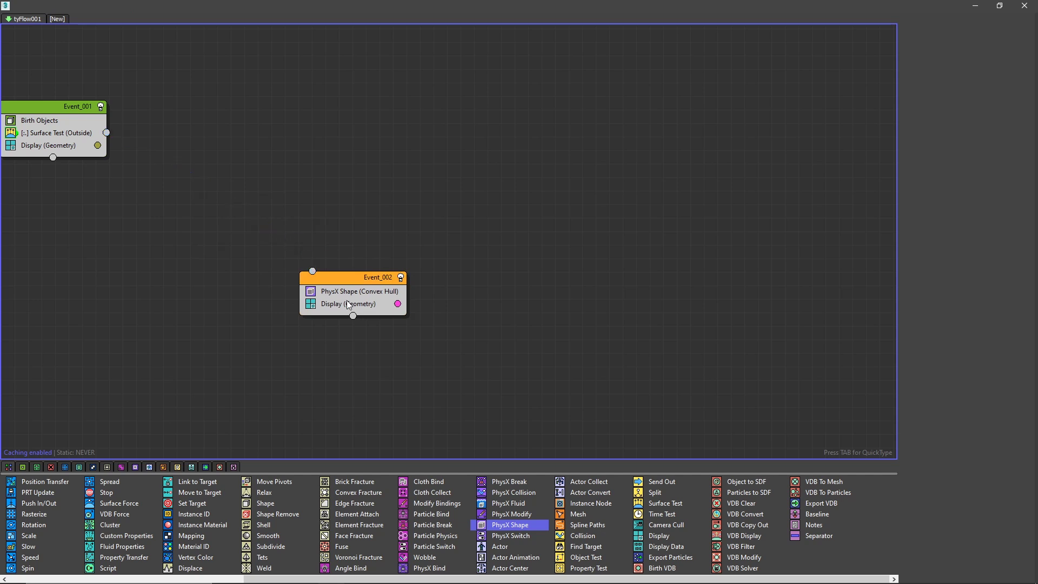
drag(345, 303, 225, 228)
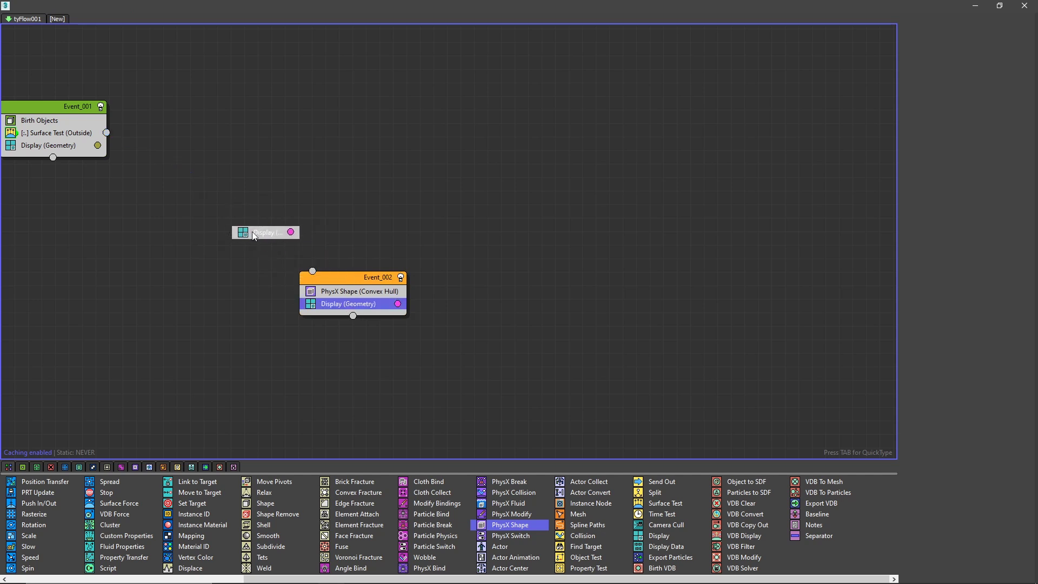
drag(336, 217, 333, 216)
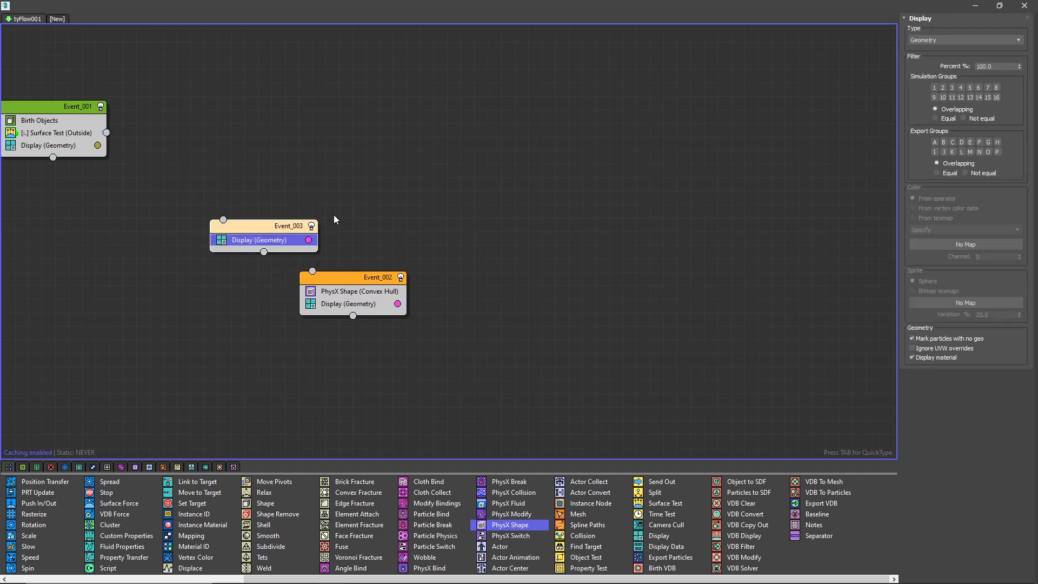
click(309, 239)
click(353, 271)
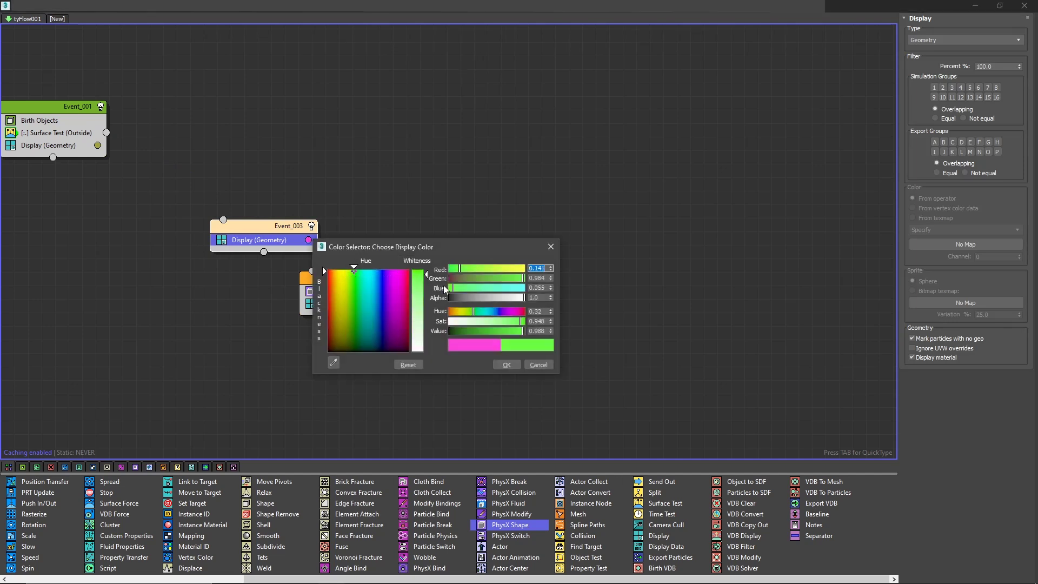
click(508, 365)
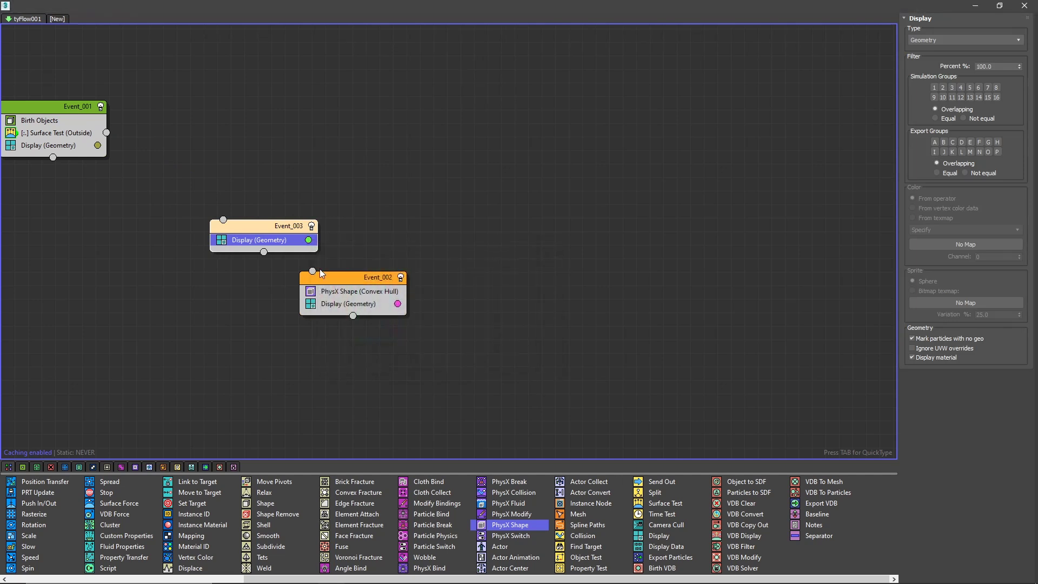
Add a Speed operator above Display and wire the Surface Test output into Event_003
key(Tab)
text(speed)
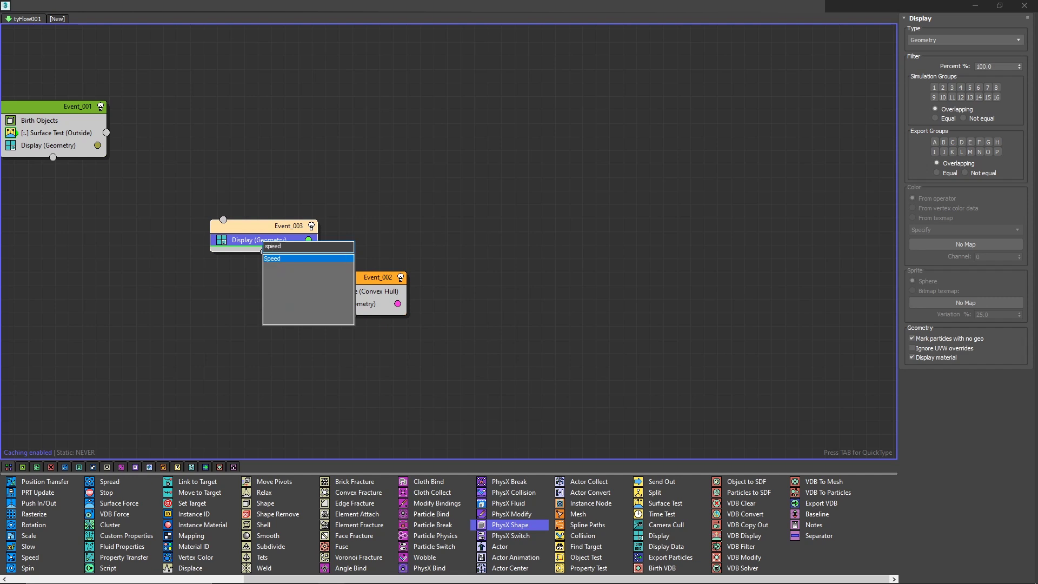
click(300, 260)
drag(261, 252, 253, 238)
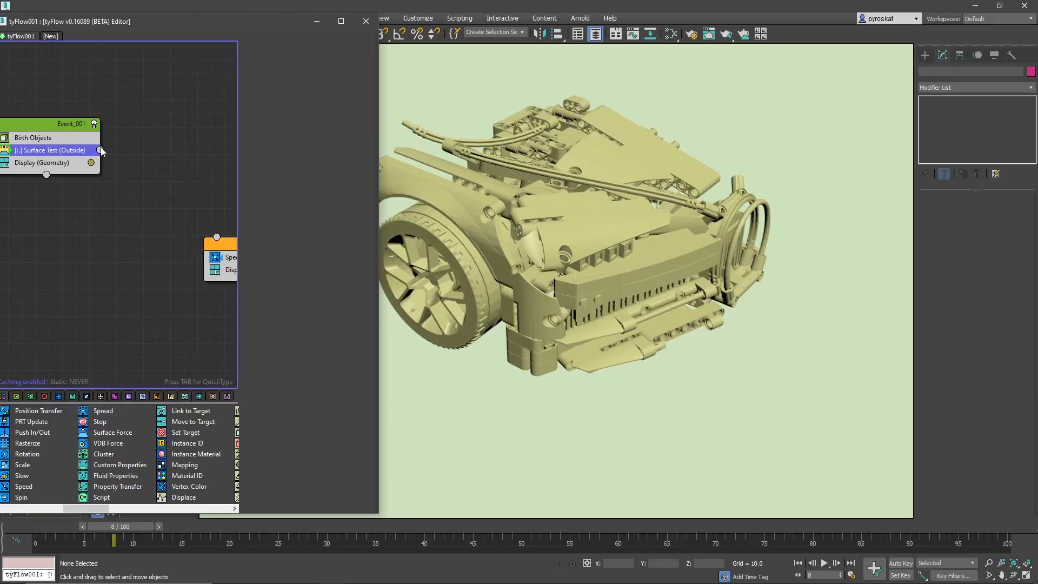
drag(101, 151, 183, 237)
drag(196, 522, 172, 521)
Set the Speed operator's direction to Particle Z and review the car from a lower angle
click(197, 252)
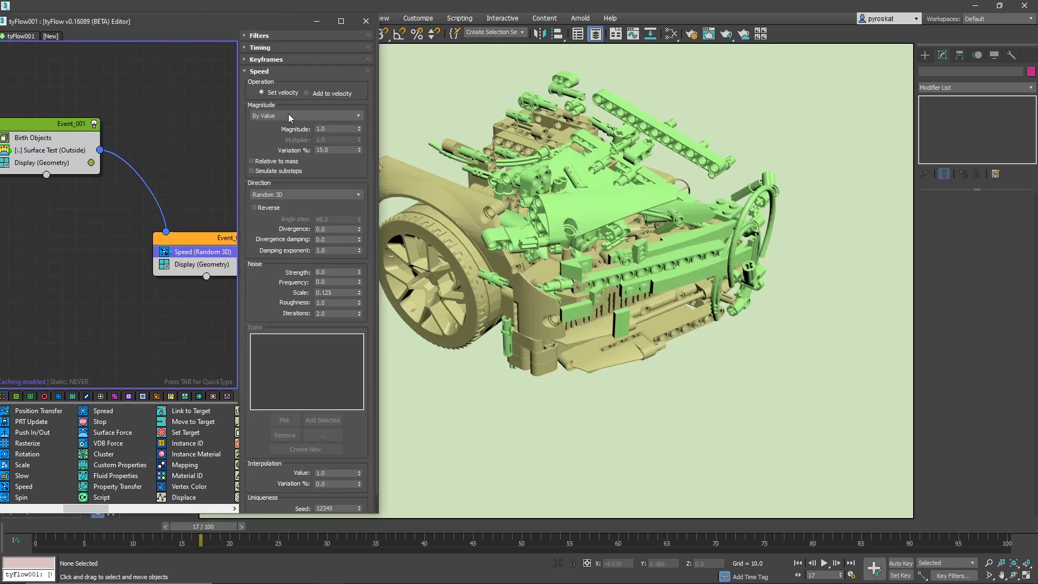
click(277, 193)
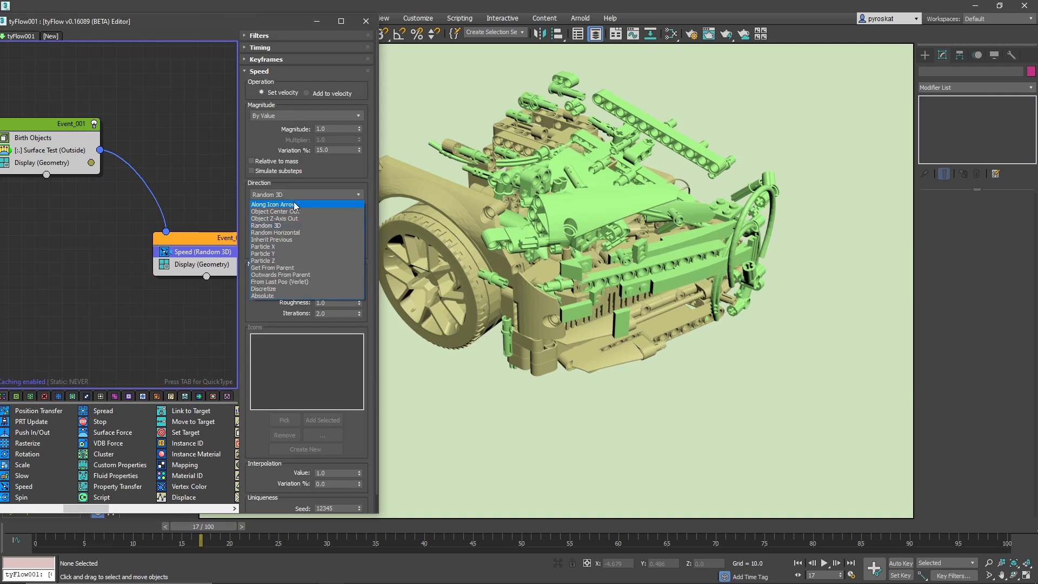
click(285, 260)
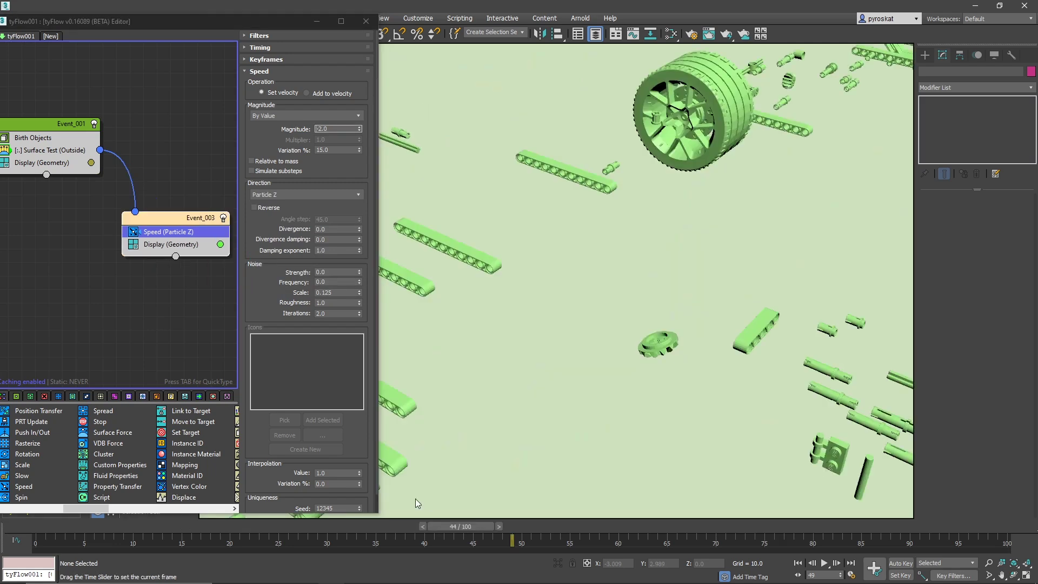
drag(415, 498, 48, 473)
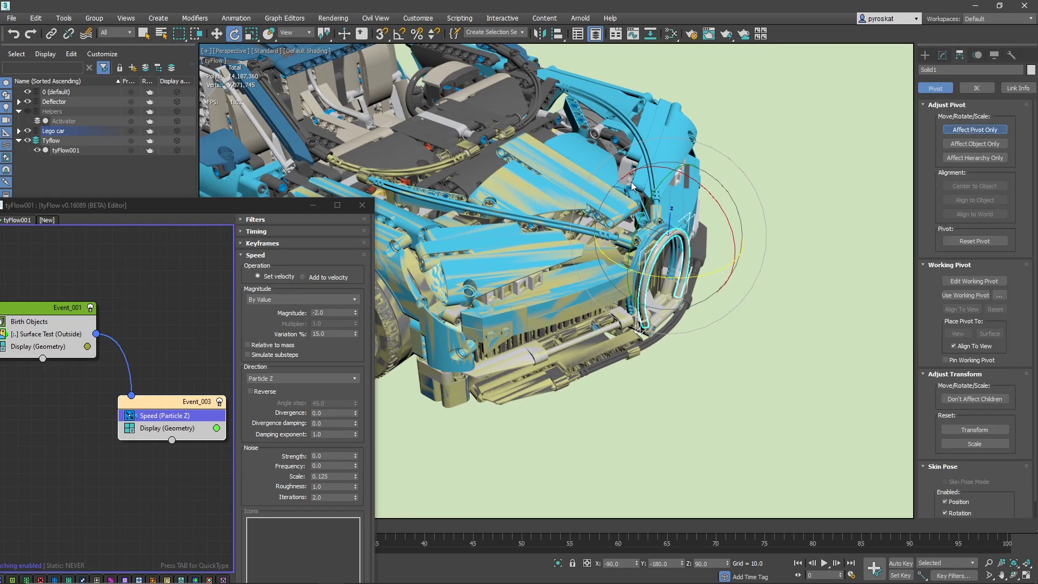
mouse_move(631, 186)
alt+middle_down()
mouse_move(643, 206)
mouse_move(647, 198)
alt+middle_up()
Enable angle snap, hide tyFlow particles, and rotate the first part's pivot by 5 and -15 degrees
key(a)
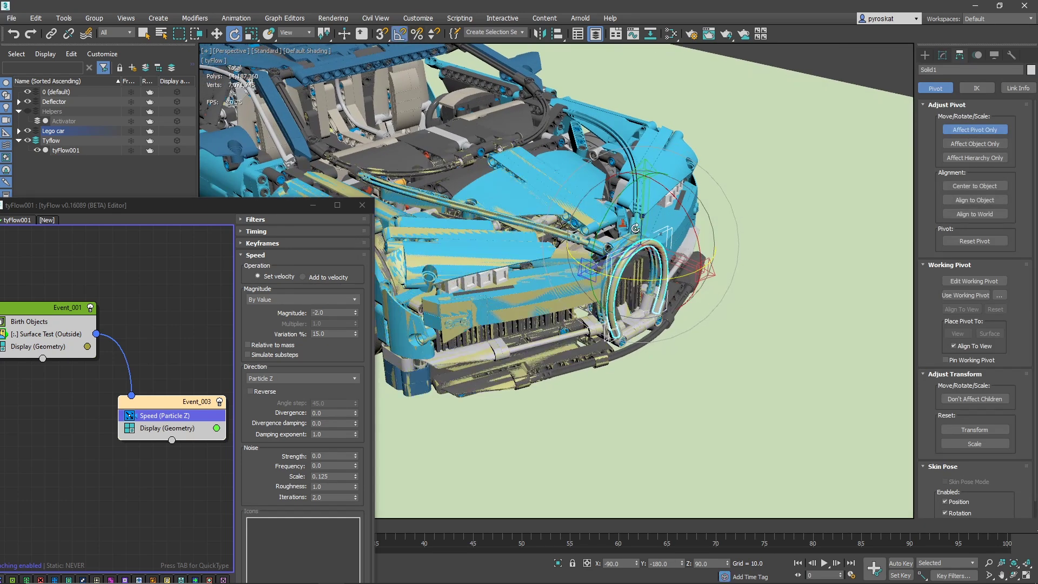
drag(629, 180, 635, 170)
click(38, 150)
drag(616, 214, 612, 201)
alt+middle_drag(651, 210, 617, 247)
Rotate the front arch pivot -80 degrees about X and turn the hood panel pivot outward
click(621, 244)
drag(654, 210, 631, 172)
alt+middle_drag(632, 172, 513, 92)
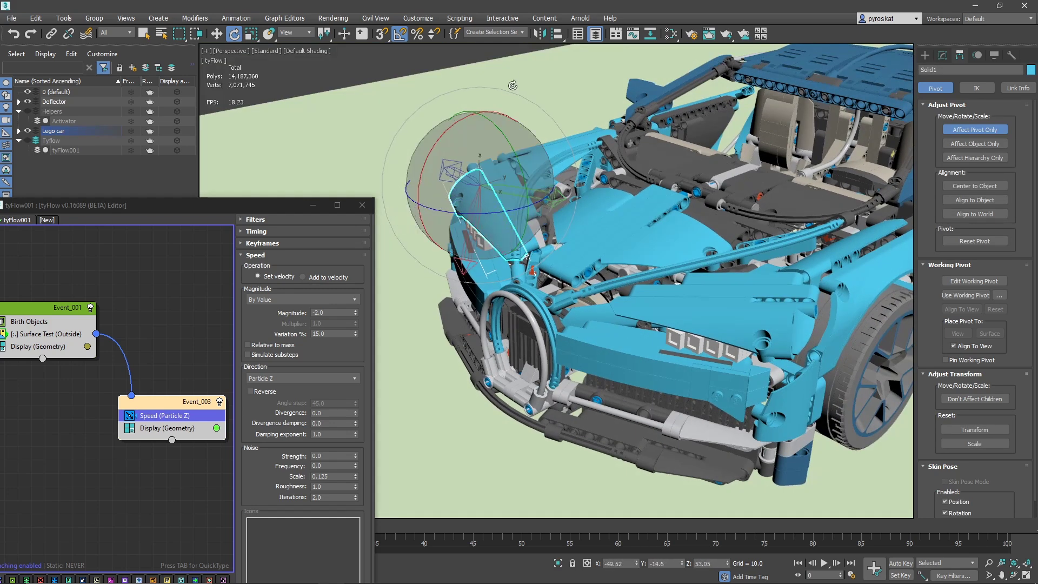
drag(518, 145, 505, 123)
click(594, 227)
alt+middle_drag(589, 221, 644, 150)
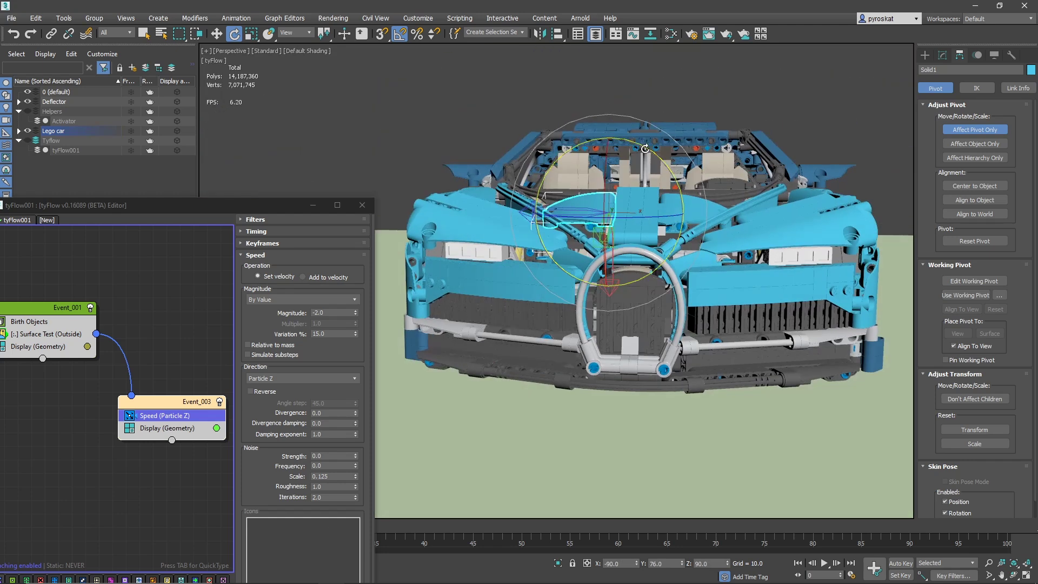
mouse_move(638, 147)
mouse_down()
mouse_move(725, 178)
mouse_move(682, 131)
mouse_up()
alt+middle_drag(683, 141, 697, 195)
Rotate pivots outward: right fender -90 degrees about X, dark side panel, left fender -60 degrees
click(802, 234)
drag(868, 207, 850, 143)
alt+middle_drag(798, 184, 849, 195)
click(516, 170)
middle_drag(519, 162, 576, 170)
drag(576, 150, 557, 103)
click(498, 241)
drag(468, 227, 424, 247)
Rotate the wheel fender's pivot to 30 degrees and rewind the explosion to frame 27
click(422, 223)
alt+middle_drag(427, 230, 531, 261)
drag(533, 262, 473, 233)
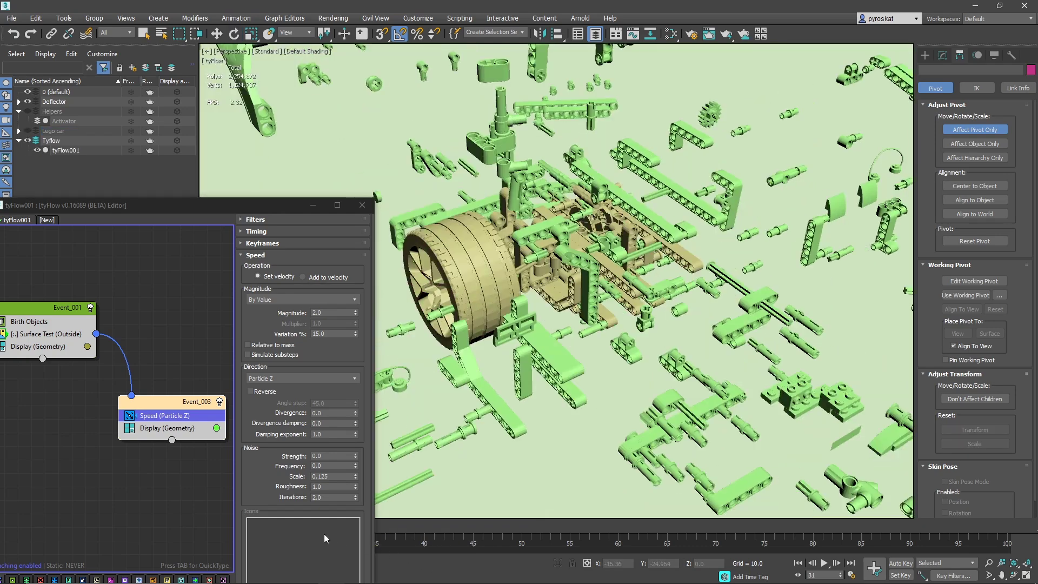
drag(323, 534, 271, 521)
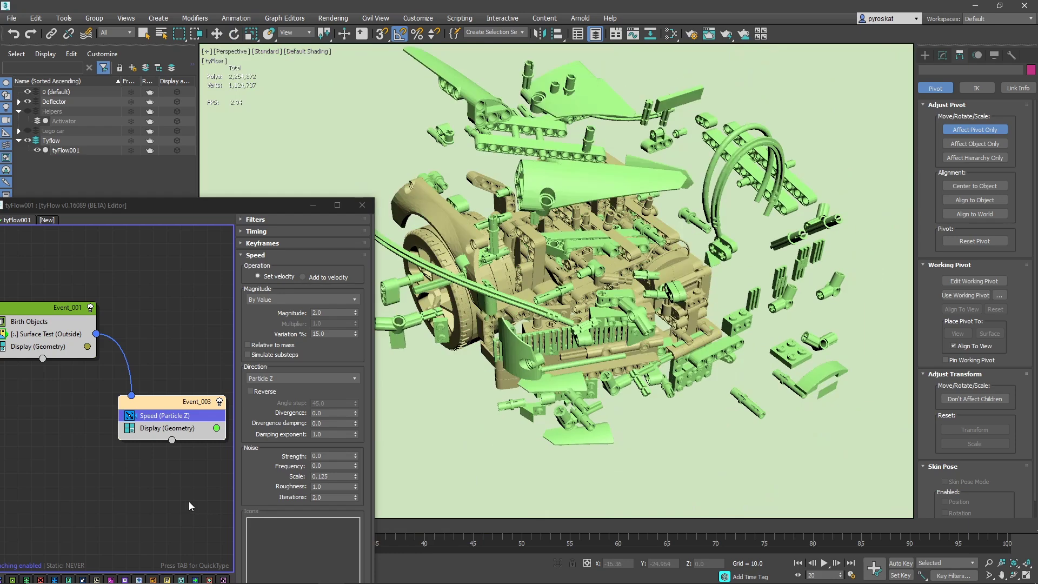
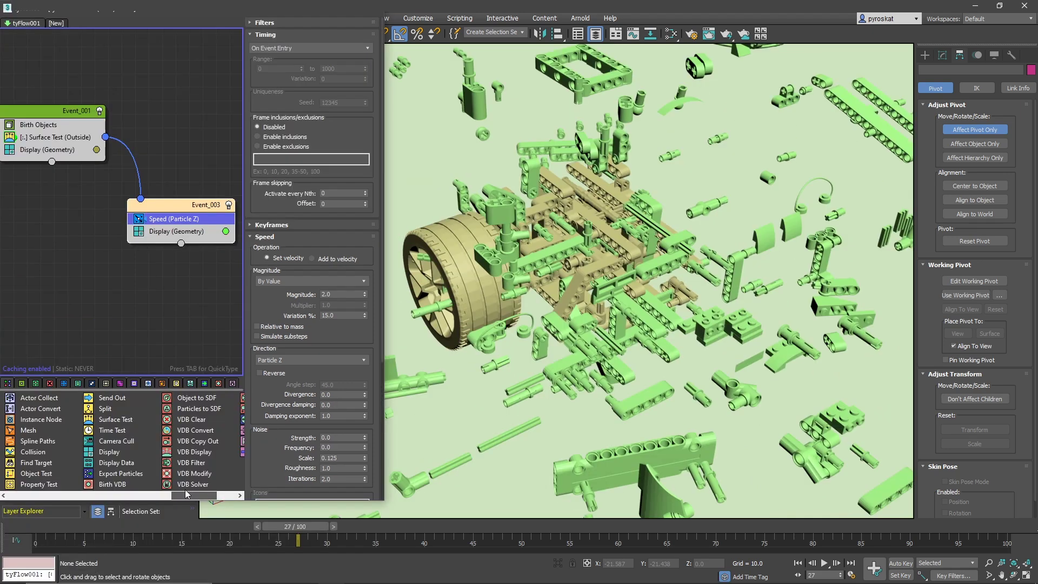
Insert a Property Test into Event_003 below Speed and wire its output to the PhysX Shape event
drag(39, 483, 156, 238)
middle_drag(175, 278, 56, 272)
drag(113, 214, 190, 255)
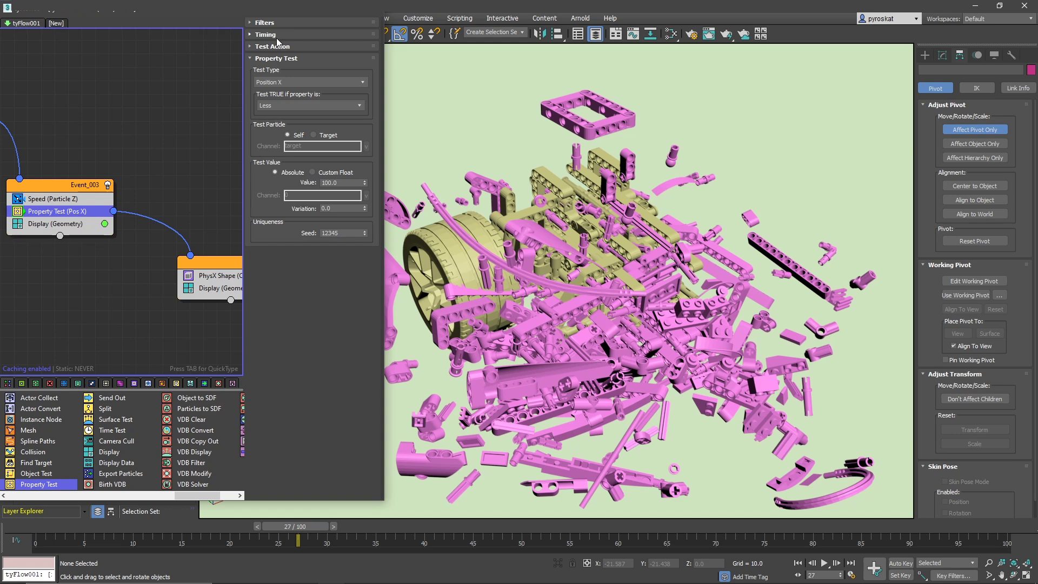
Set the Property Test to pass particles with Event Age greater than 10
click(279, 83)
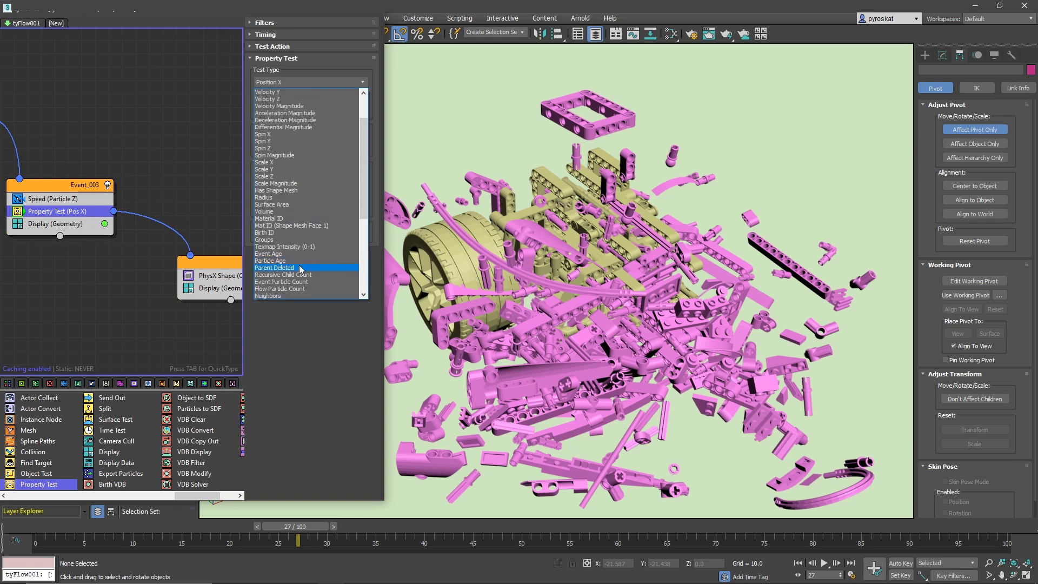
click(293, 254)
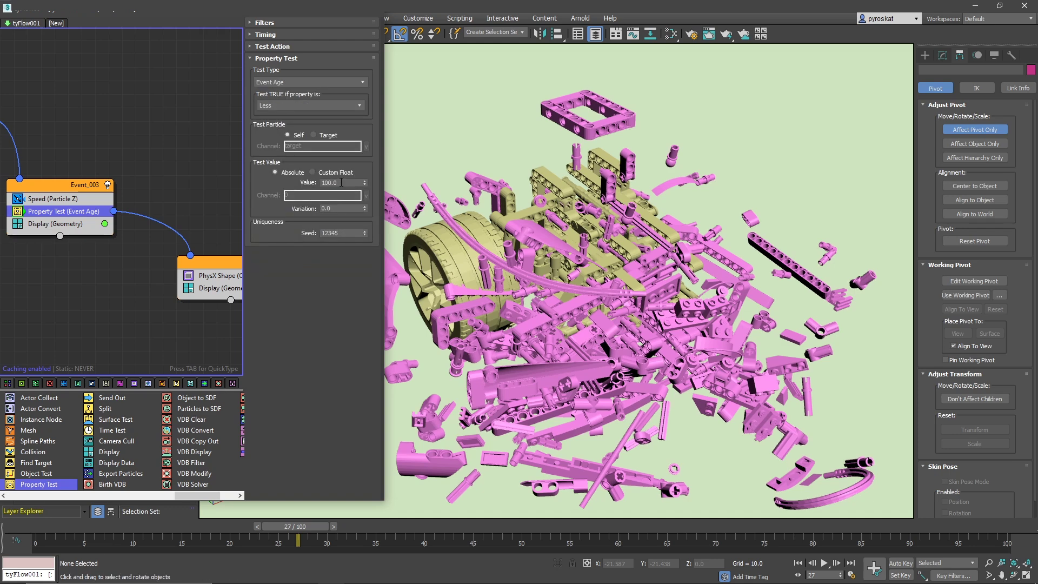
click(285, 107)
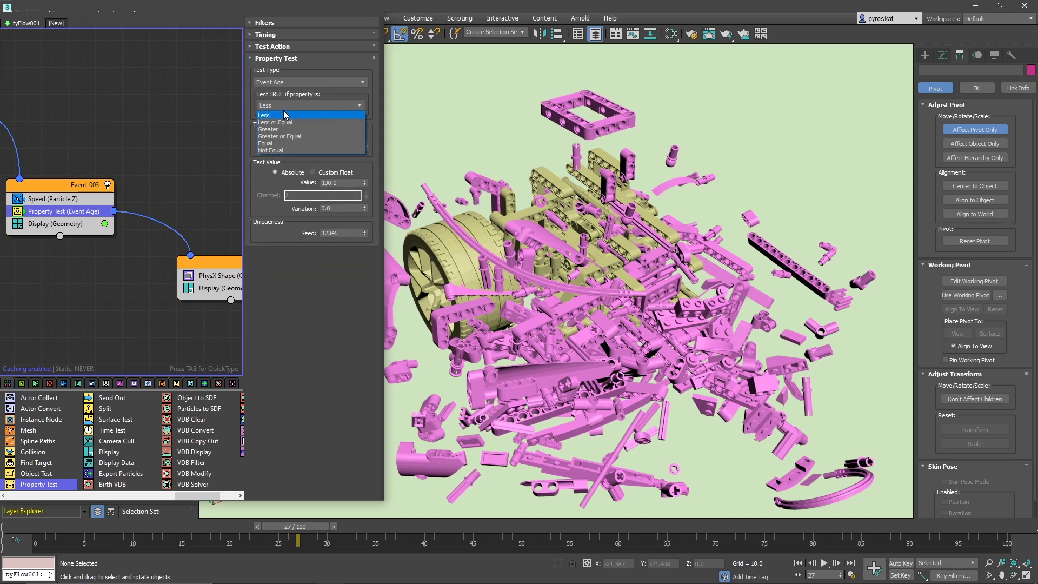
click(279, 130)
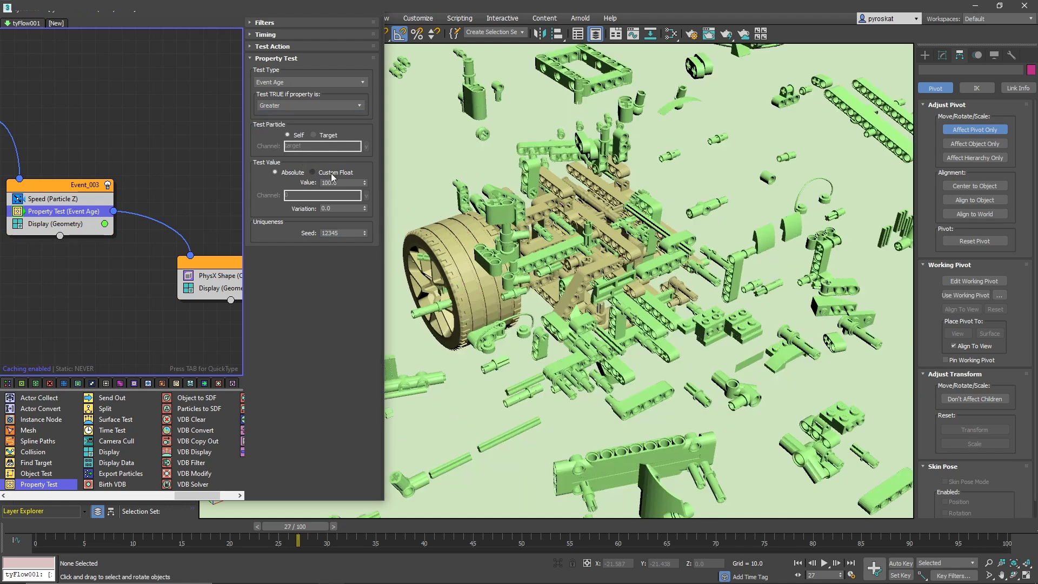
double_click(339, 182)
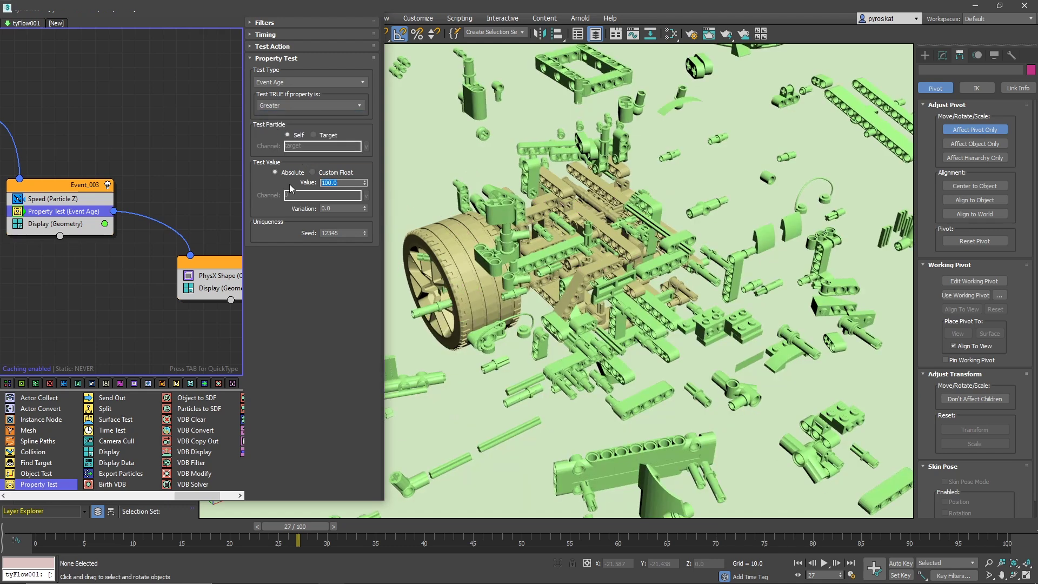
text(10)
key(Return)
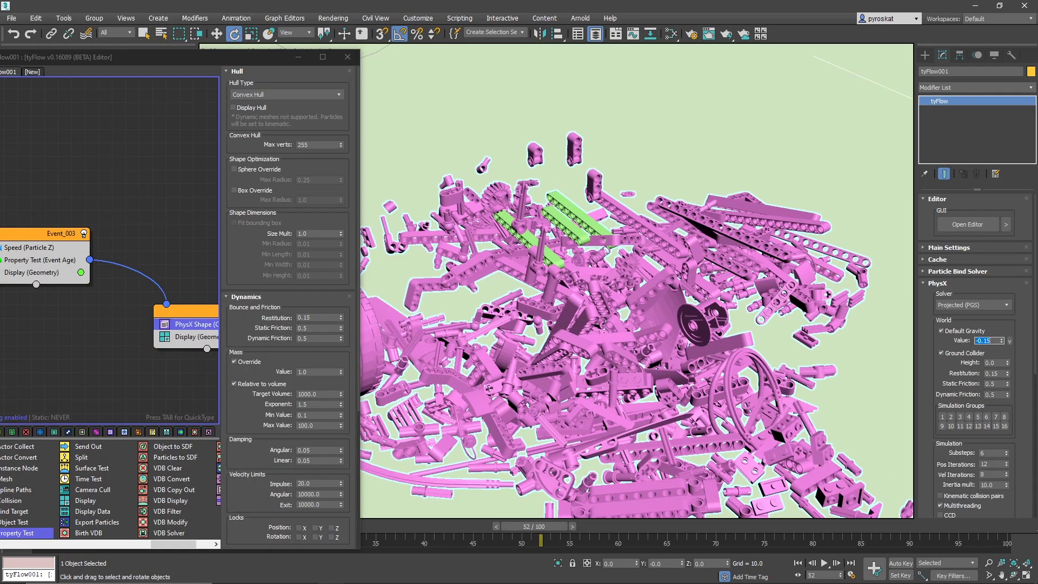
Scrub the simulation back to frame 20, then move the editor aside to reveal Event_001
drag(486, 528, 571, 467)
drag(570, 464, 579, 465)
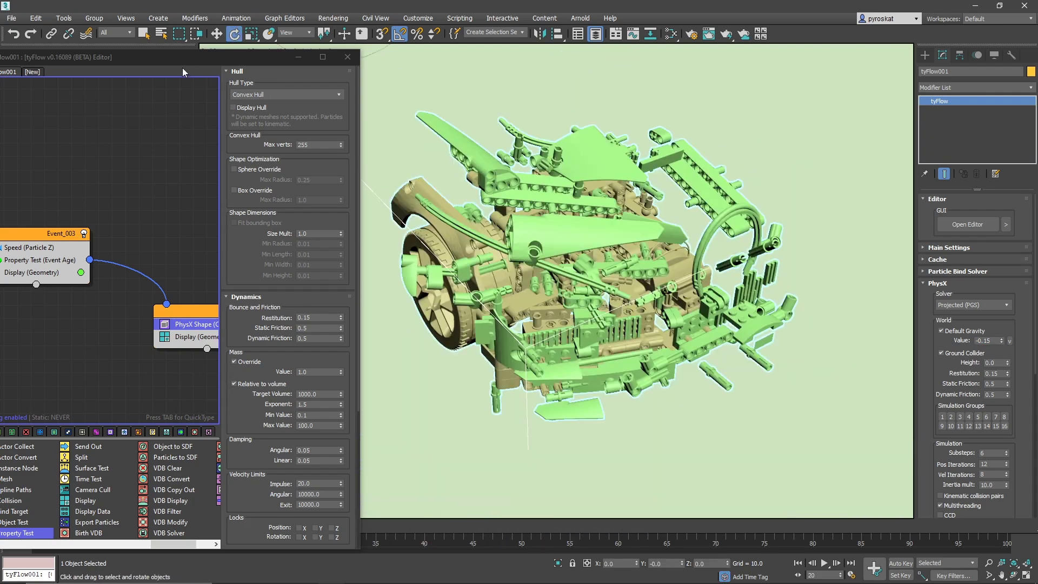
drag(144, 60, 183, 35)
middle_drag(156, 141, 201, 121)
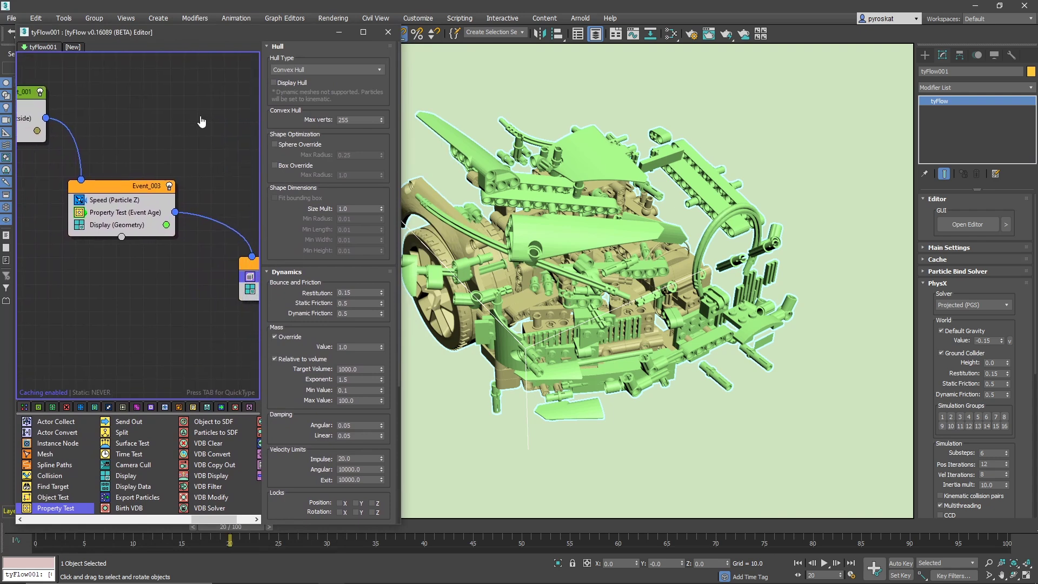
Add a second filter to Event_001's Surface Test that tests Volume greater than a value
click(132, 214)
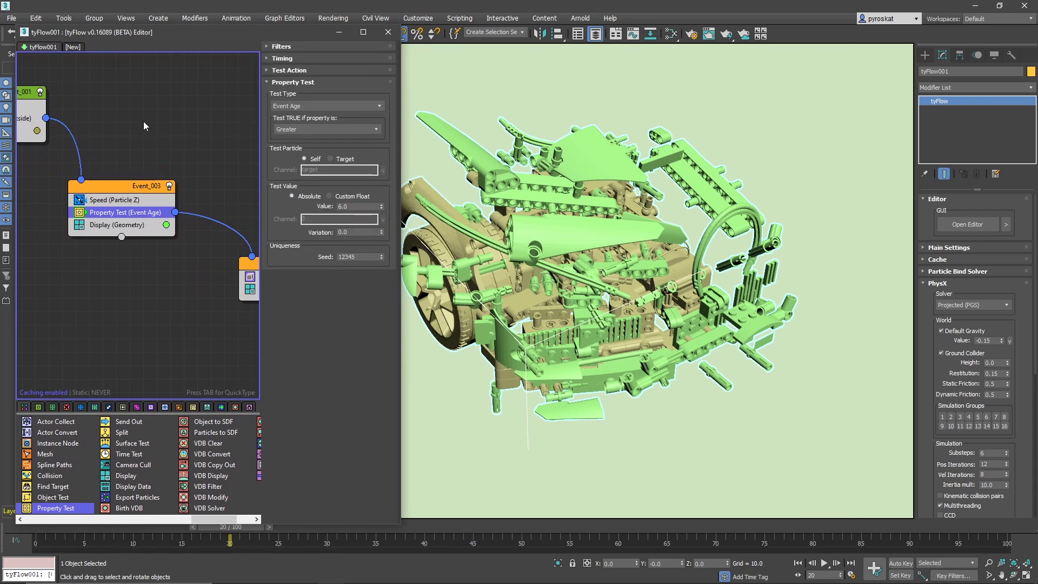
middle_drag(144, 121, 223, 151)
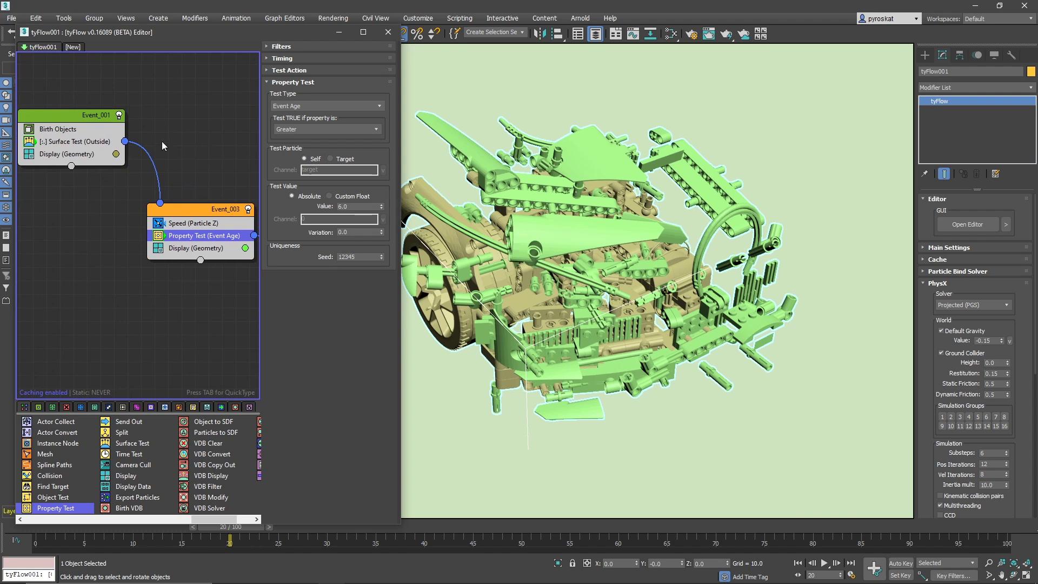
click(101, 142)
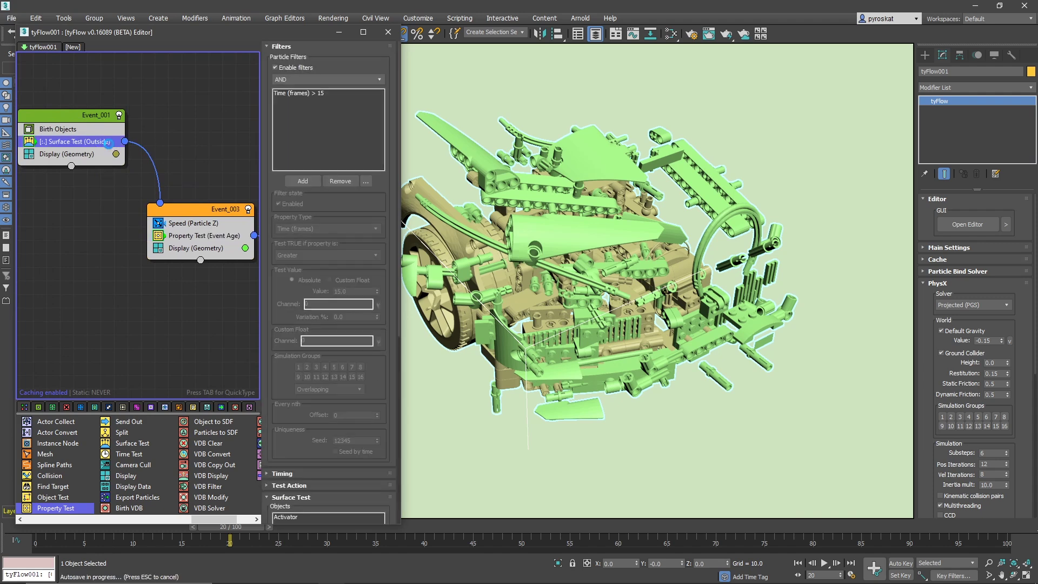
click(299, 178)
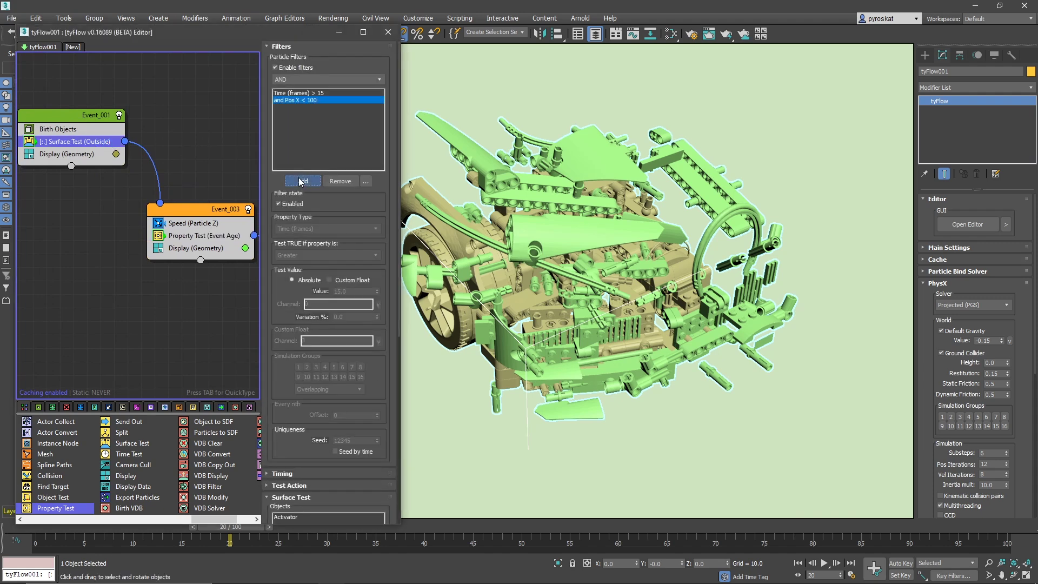
click(318, 228)
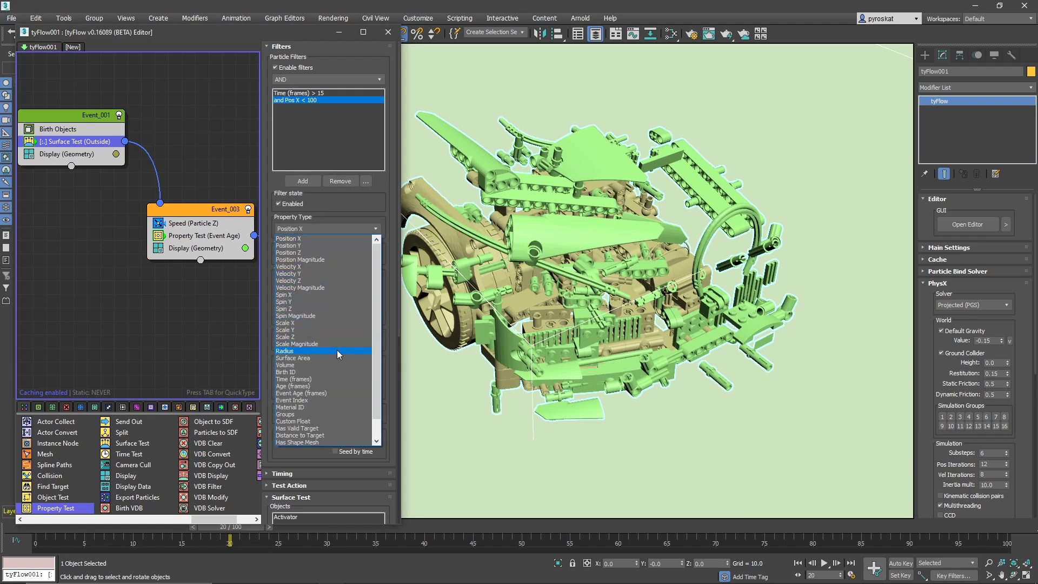
click(323, 364)
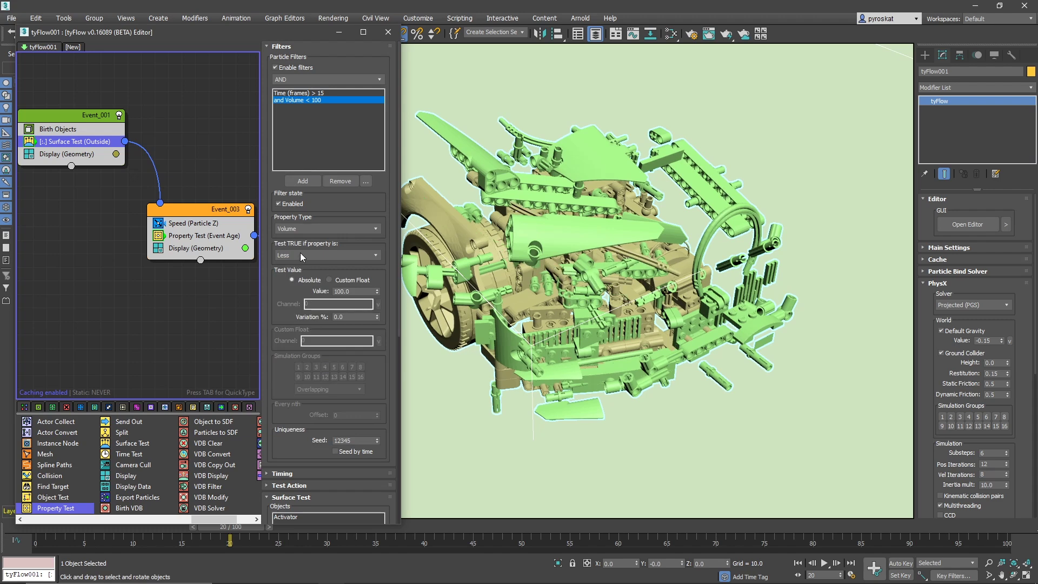
click(300, 255)
click(295, 279)
Set the volume threshold to 0.8 and check the release at frame 27
double_click(344, 290)
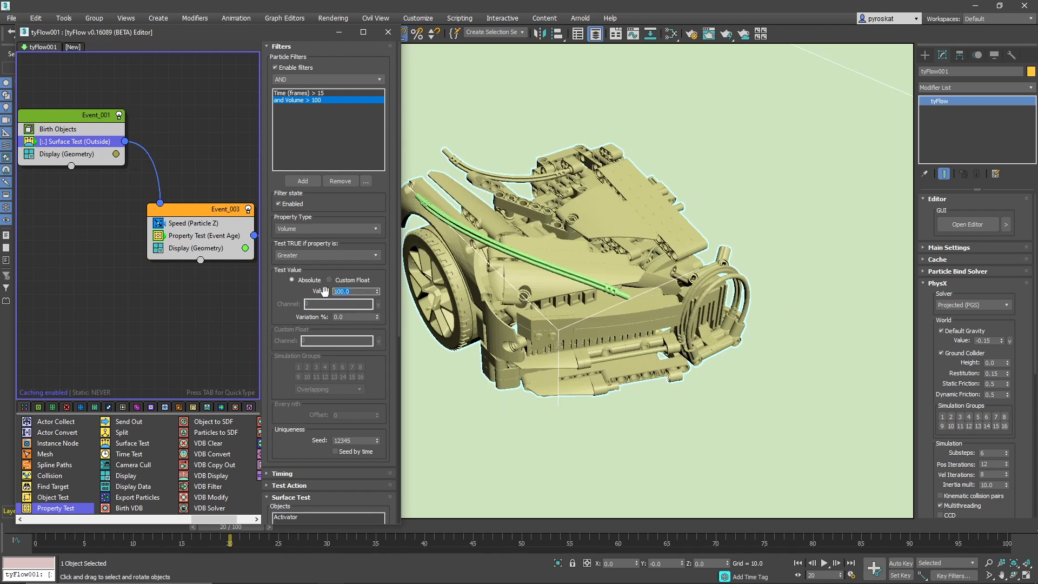
text(4)
key(Return)
text(20)
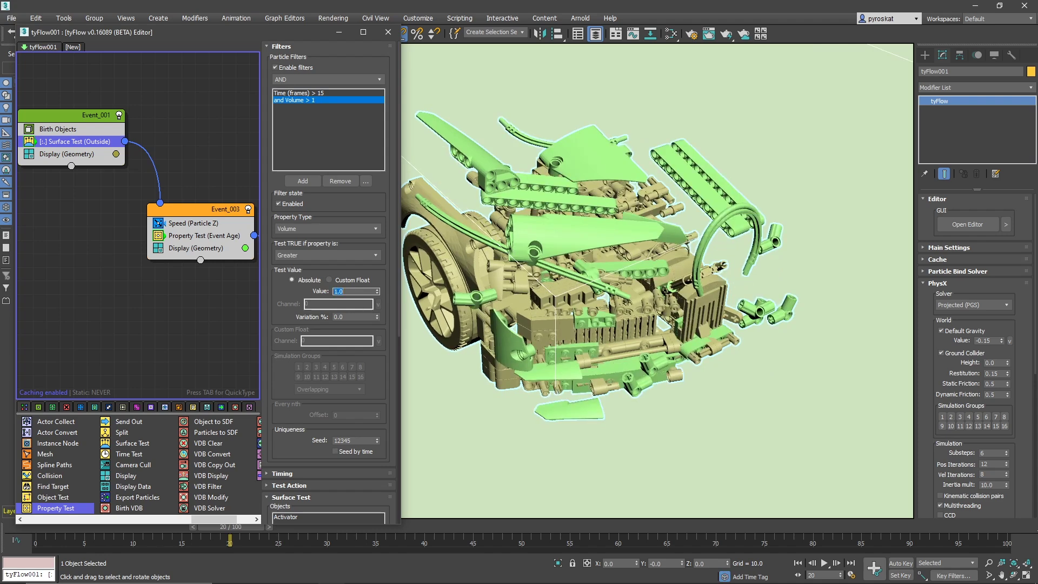
text(0.5)
key(Return)
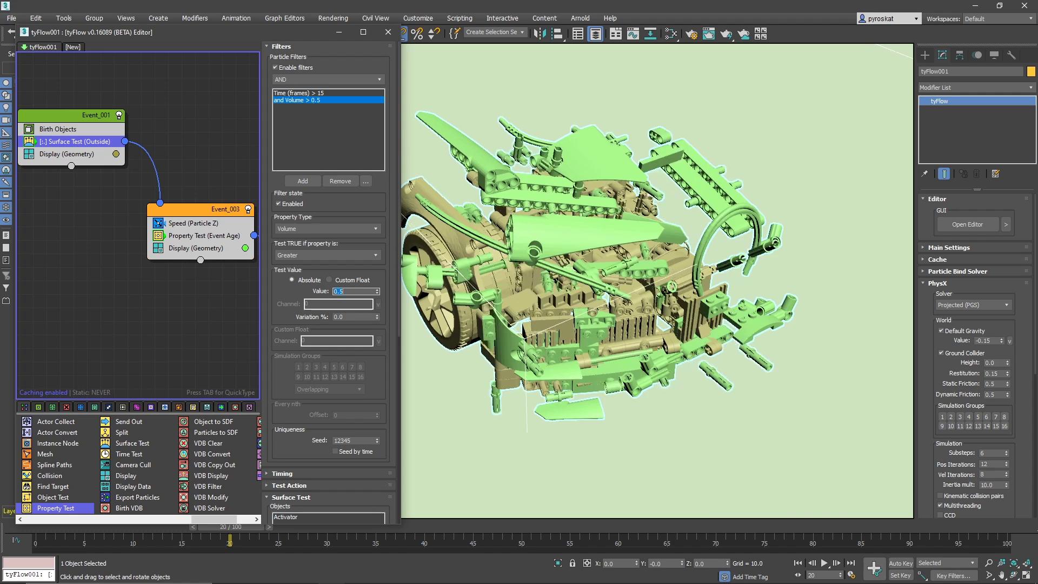
text(.)
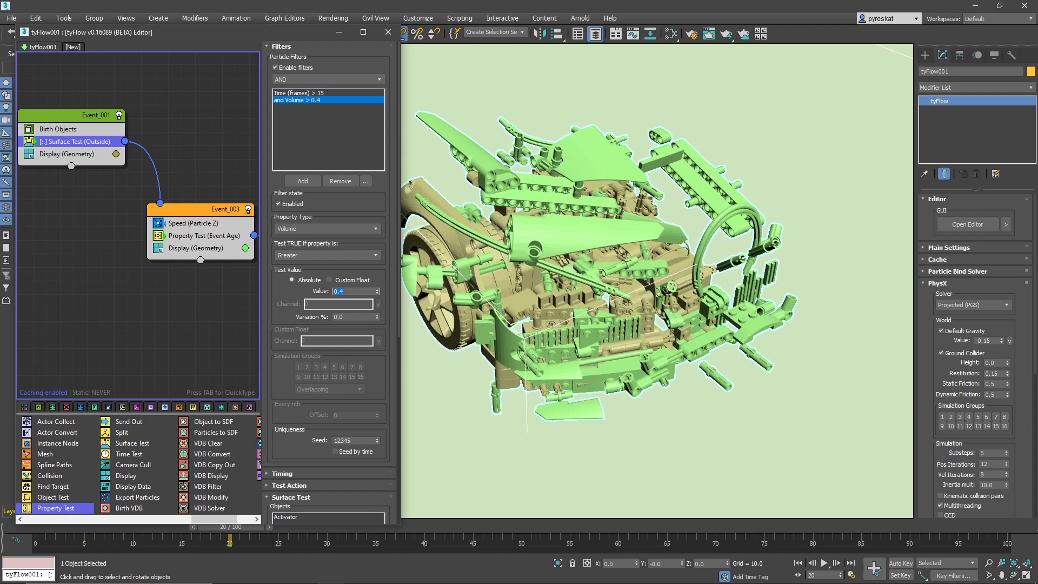
click(306, 530)
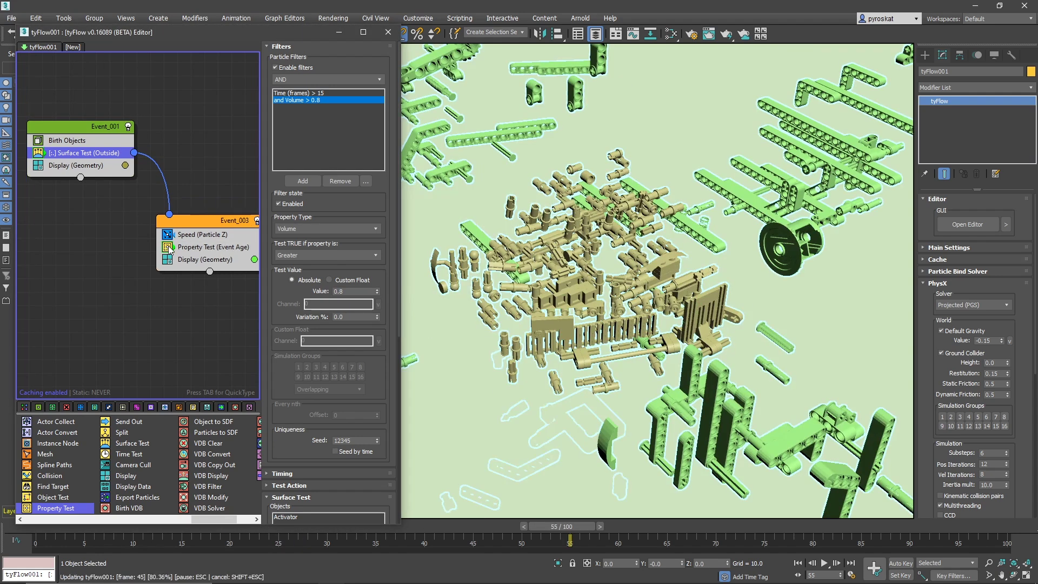
Copy and paste Event_001's Surface Test to make a second one
right_click(85, 150)
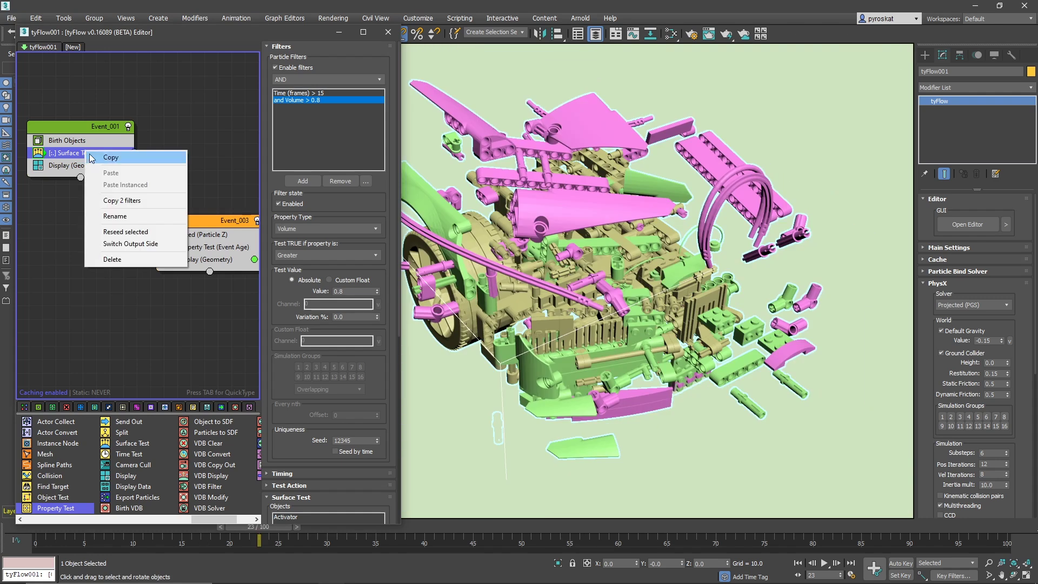
click(92, 157)
right_click(71, 156)
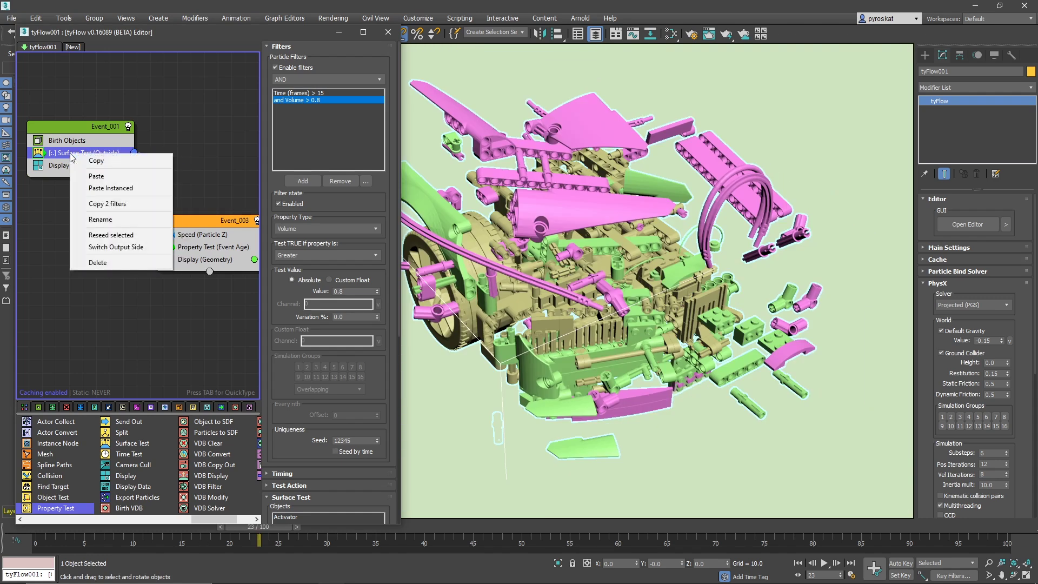
click(97, 174)
Flip the copy's volume filter to 0.8 or less, and create a new event holding a Time Test
click(79, 164)
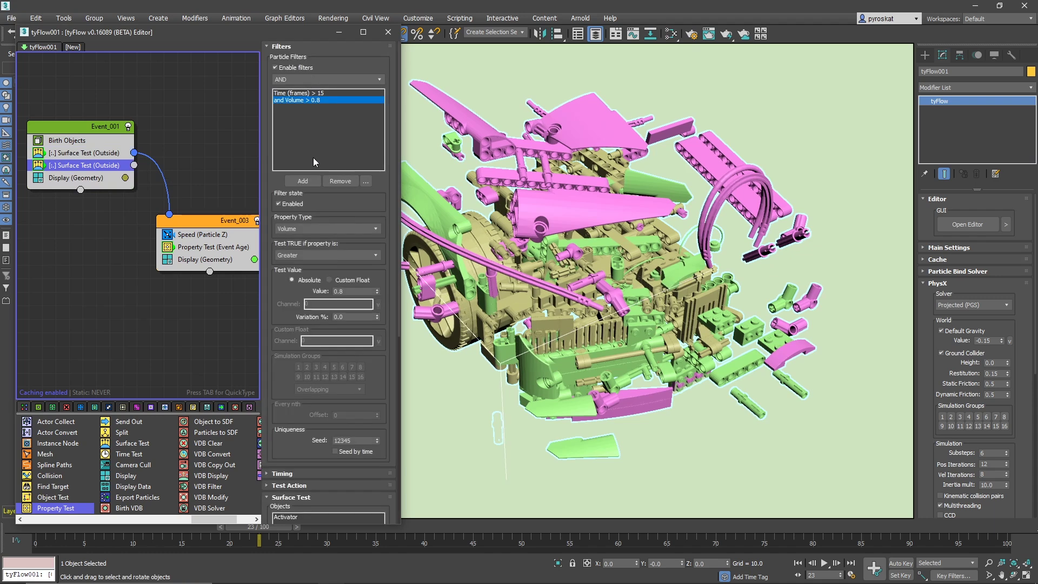
click(324, 255)
click(301, 273)
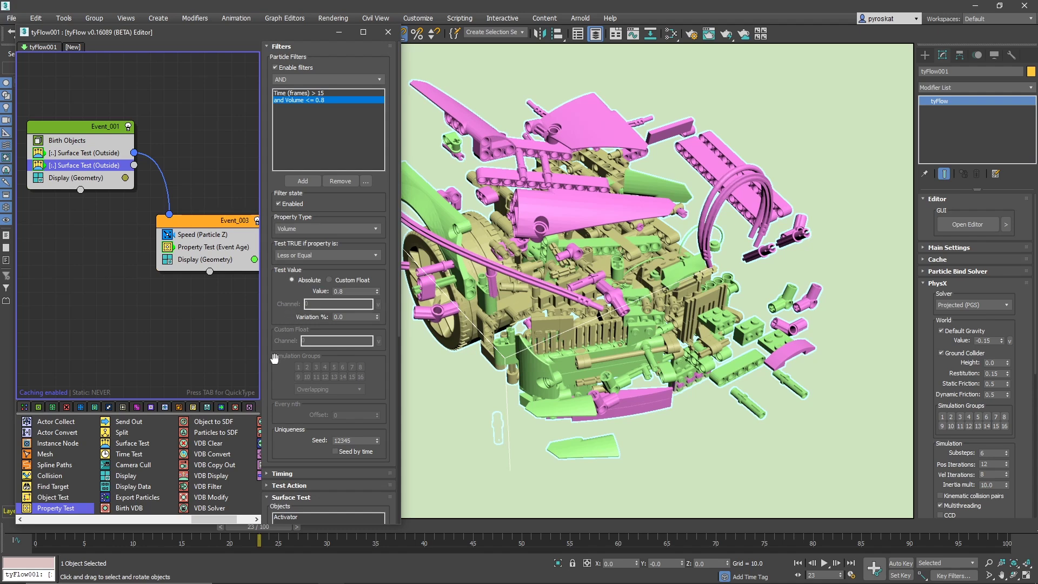
drag(50, 454, 153, 287)
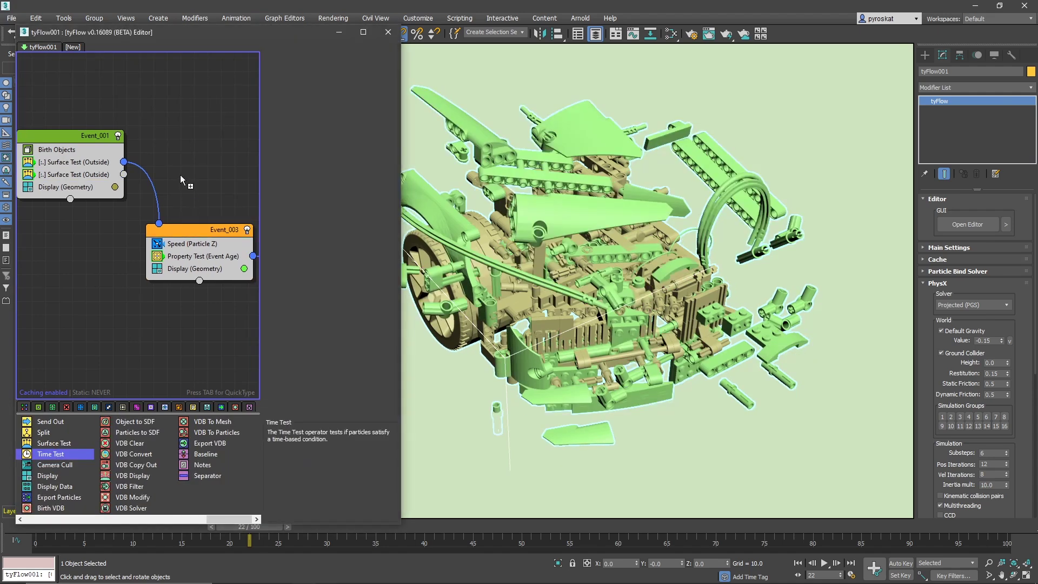
drag(181, 176, 181, 177)
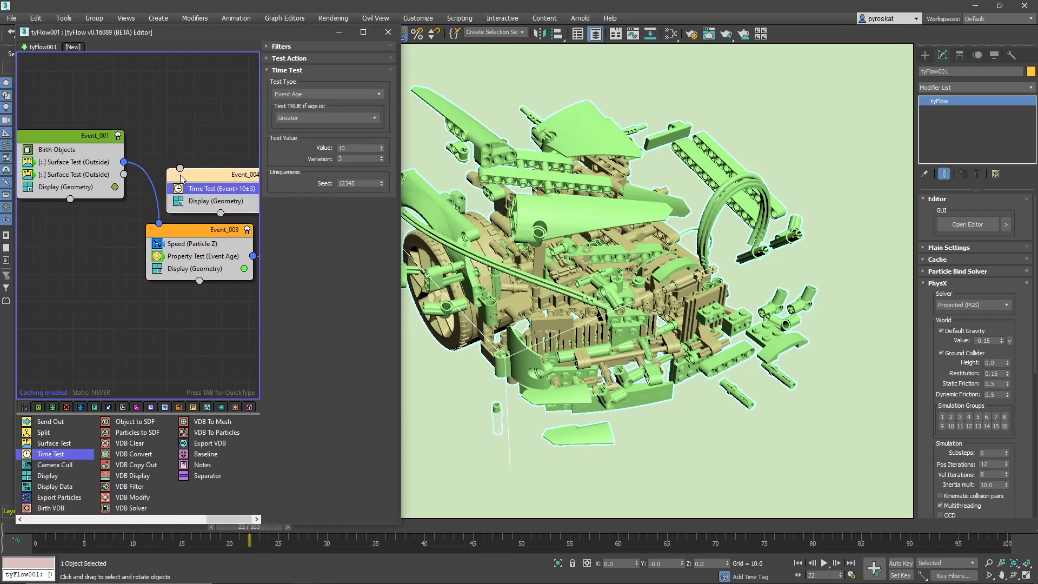
Set Event_004's Time Test to Event Age greater than 20 with zero variation
double_click(349, 147)
text(20)
key(Return)
click(309, 115)
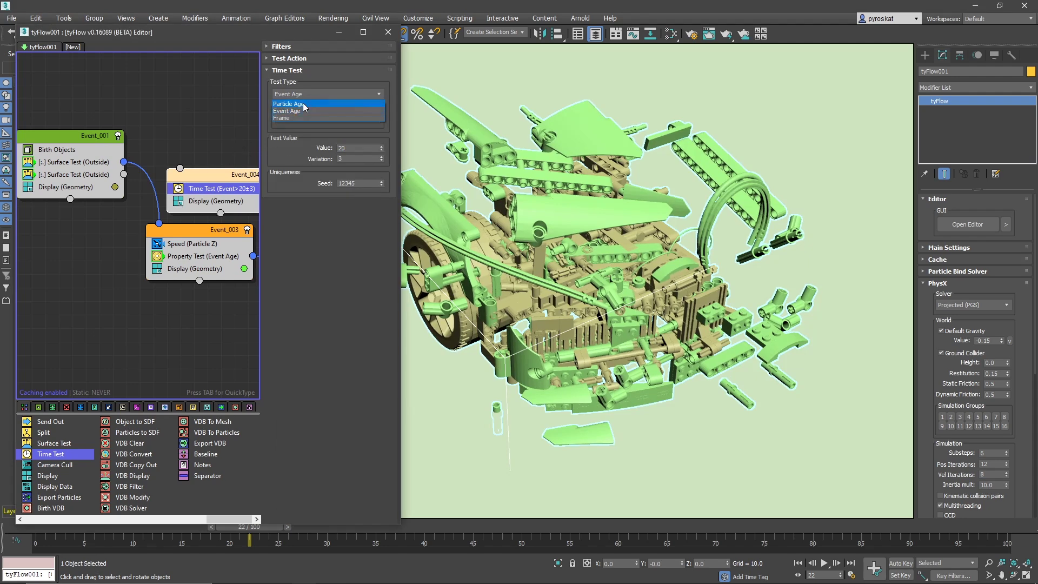
click(296, 111)
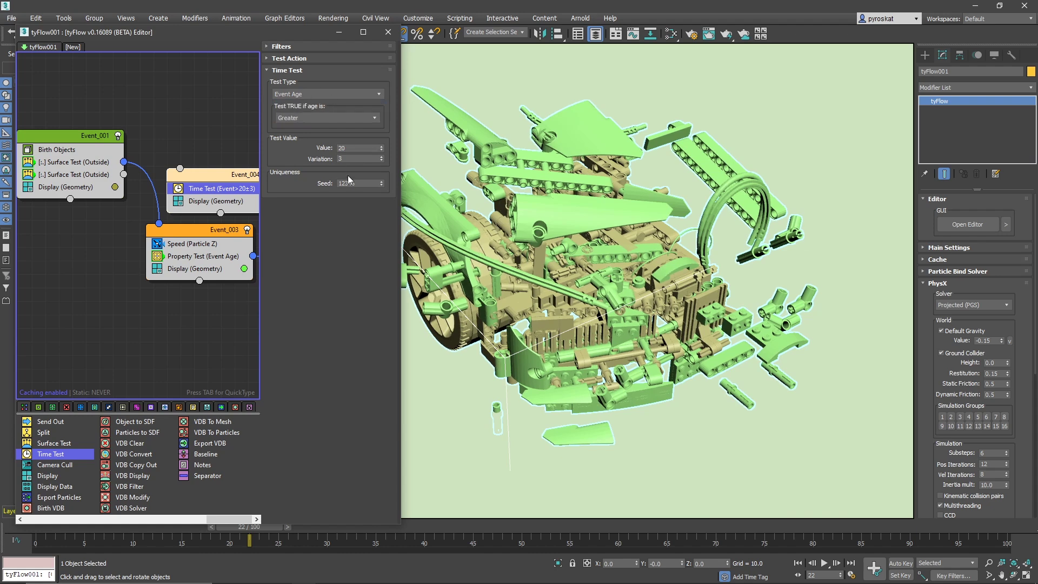
right_click(381, 160)
Wire the second Surface Test and Event_004 into Event_003, then preview around frame 37
drag(124, 162, 181, 169)
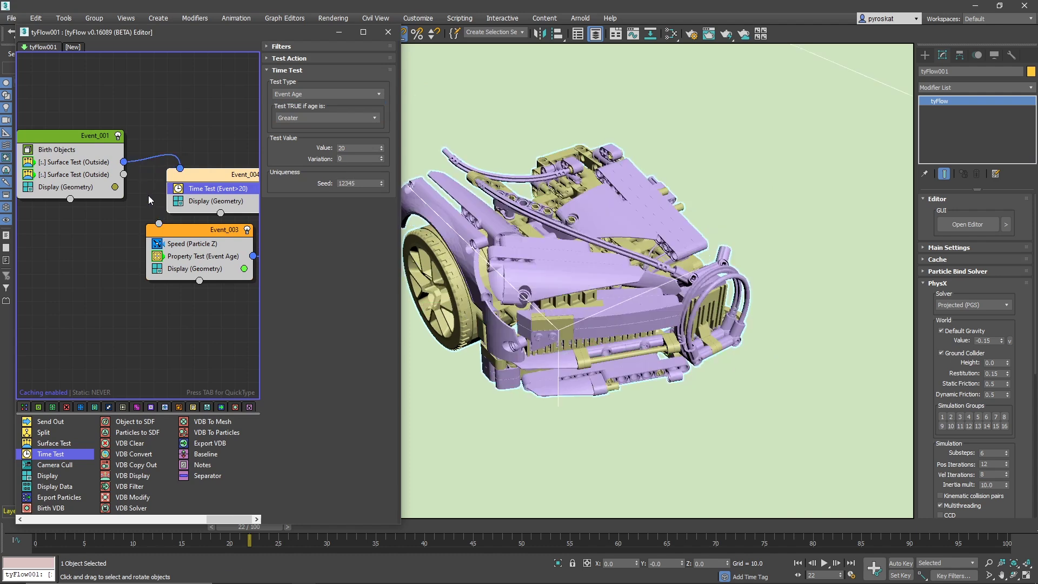
middle_drag(143, 215, 89, 212)
drag(222, 186, 108, 221)
middle_drag(96, 174, 144, 169)
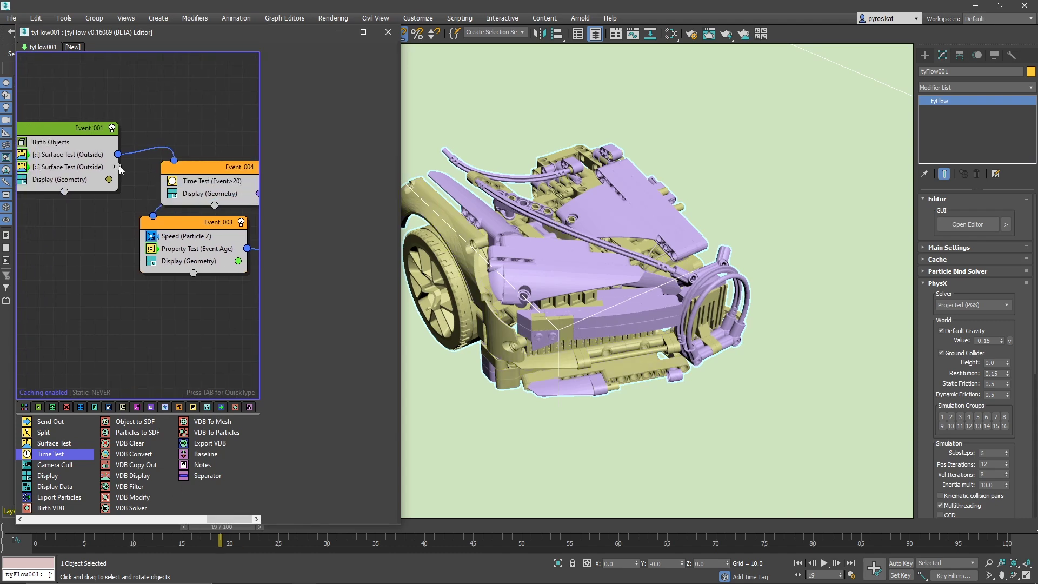
drag(118, 167, 153, 217)
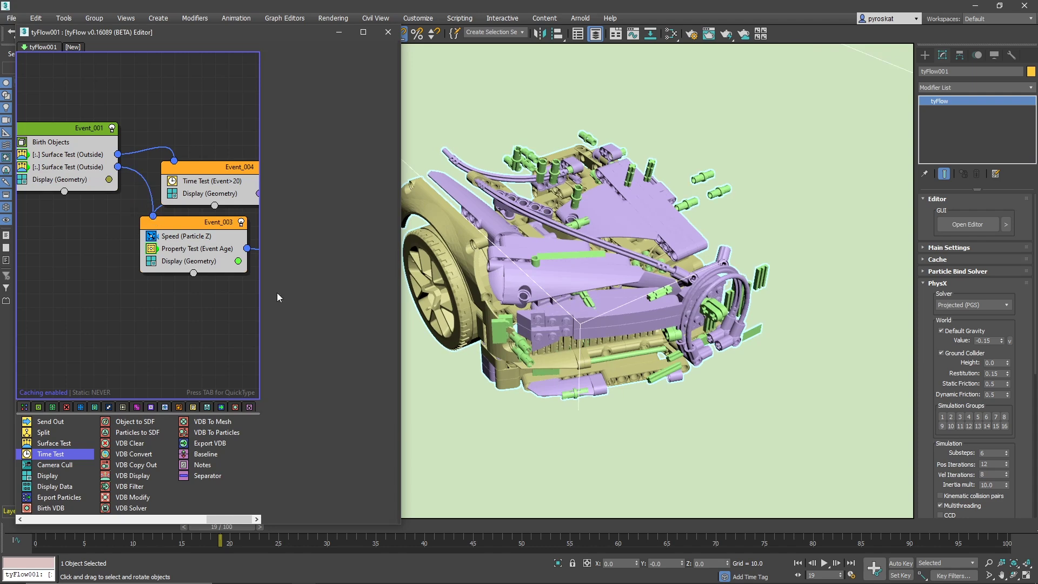
click(469, 527)
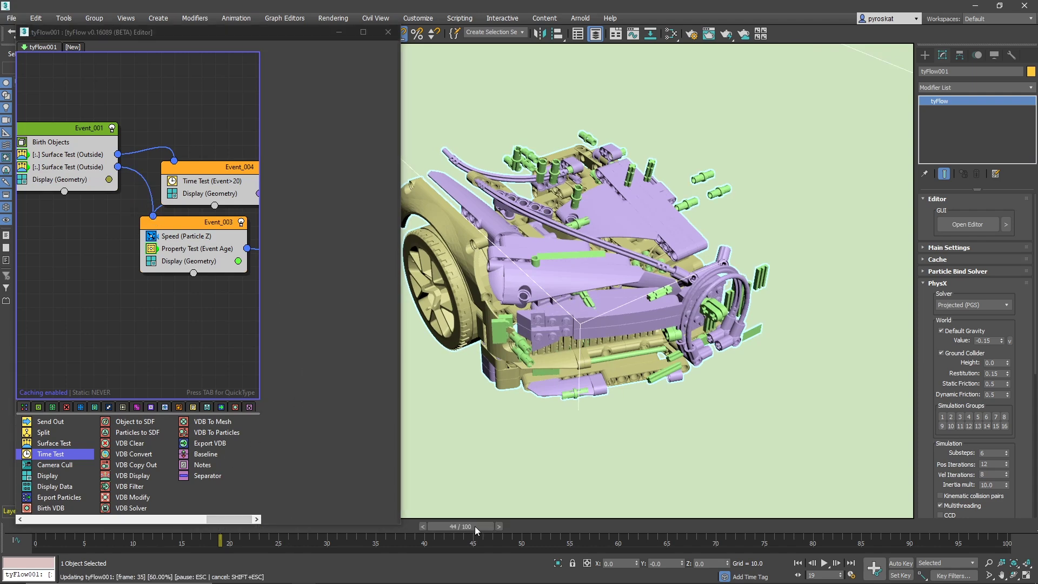
drag(474, 527, 274, 465)
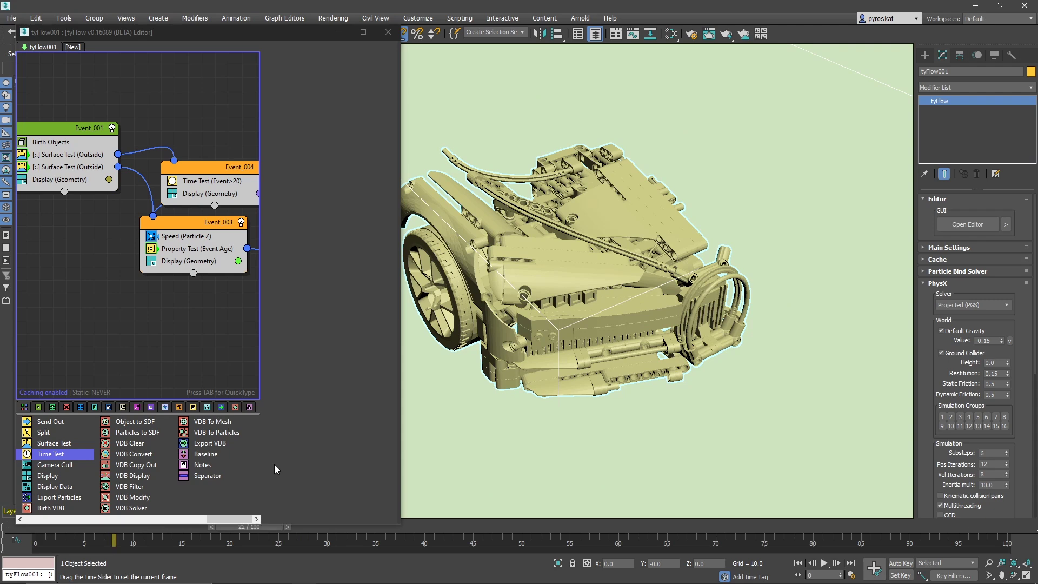
Change Event_004's time variation to 5 and drag a copy of its Time Test out
click(203, 181)
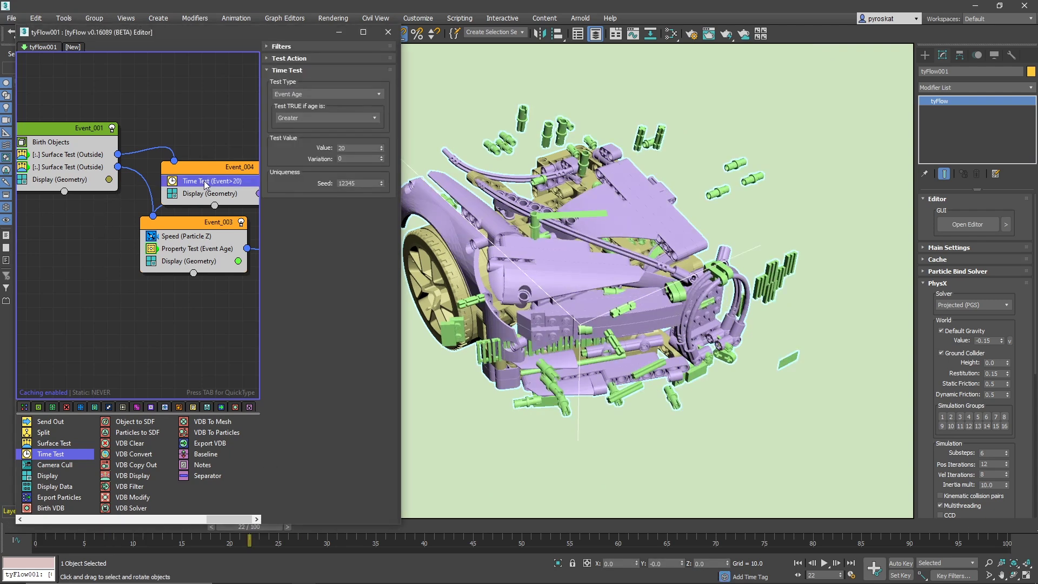
double_click(357, 159)
text(5)
key(Return)
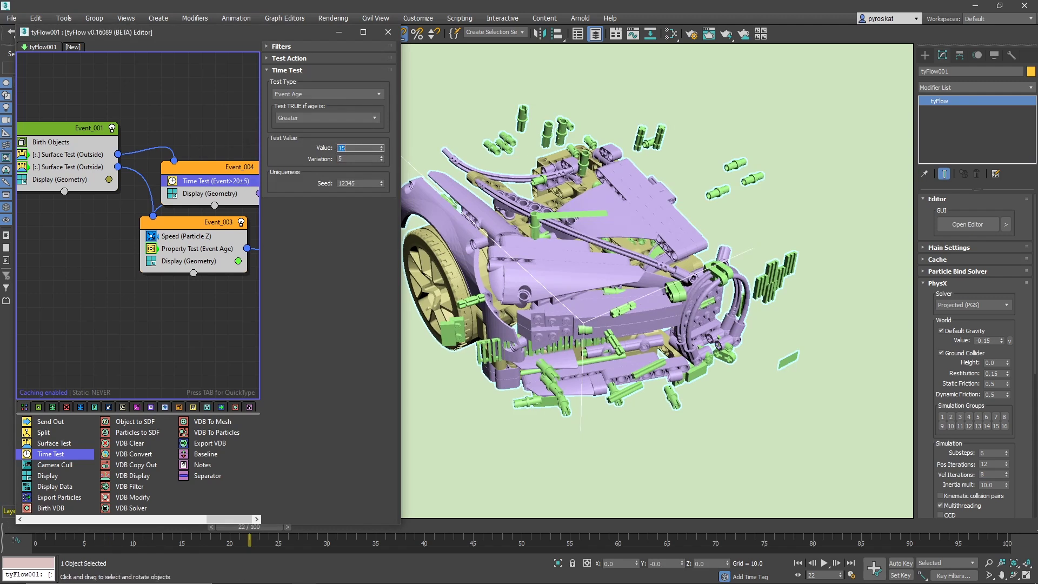
mouse_move(203, 184)
mouse_down()
mouse_move(196, 137)
mouse_move(181, 186)
mouse_move(193, 186)
mouse_up()
Make the copied Time Test its own Event_005, fed from Event_001 and linked into Event_003
middle_drag(181, 178, 149, 166)
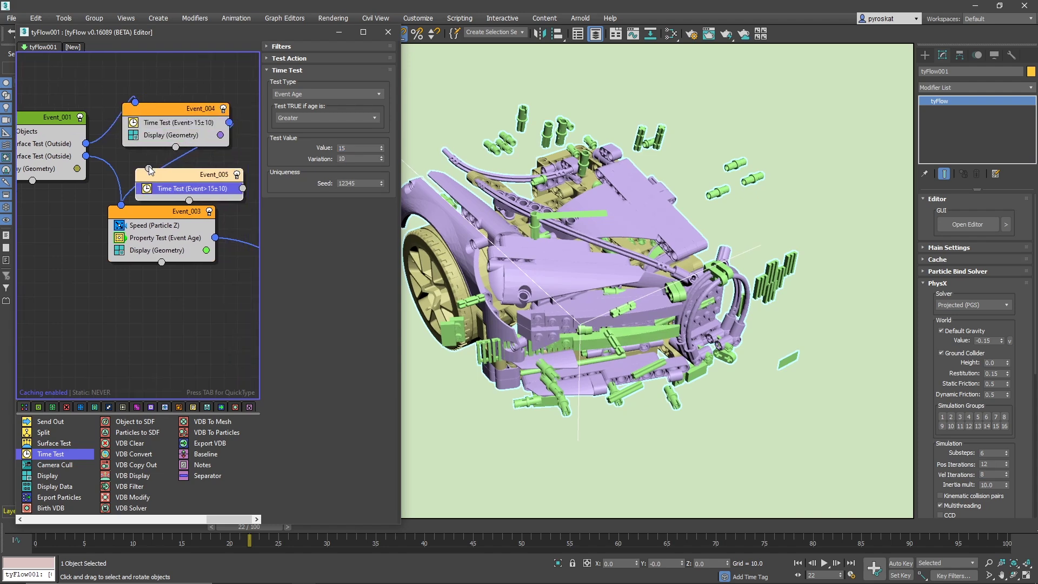
drag(149, 168, 87, 156)
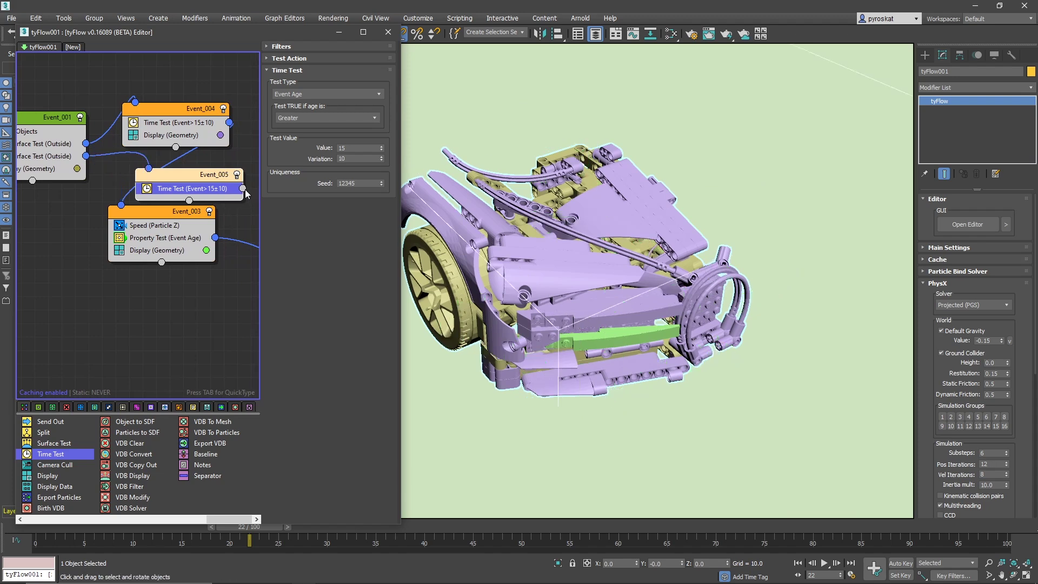
drag(244, 189, 121, 206)
drag(194, 177, 182, 172)
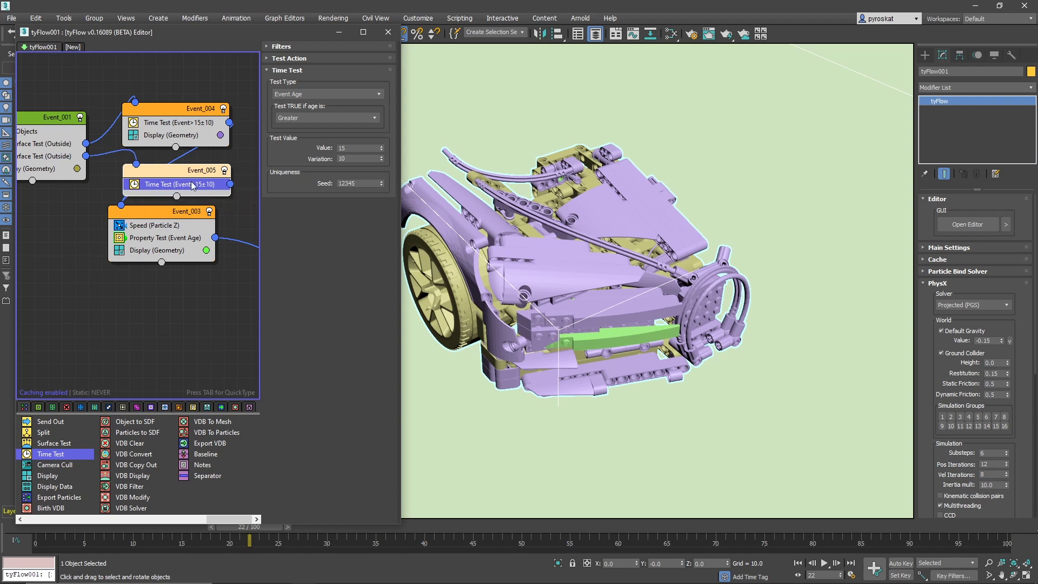
Set Event_005's Time Test to 5 frames with variation 2, then rewind to frame 20
double_click(348, 146)
text(5)
key(Return)
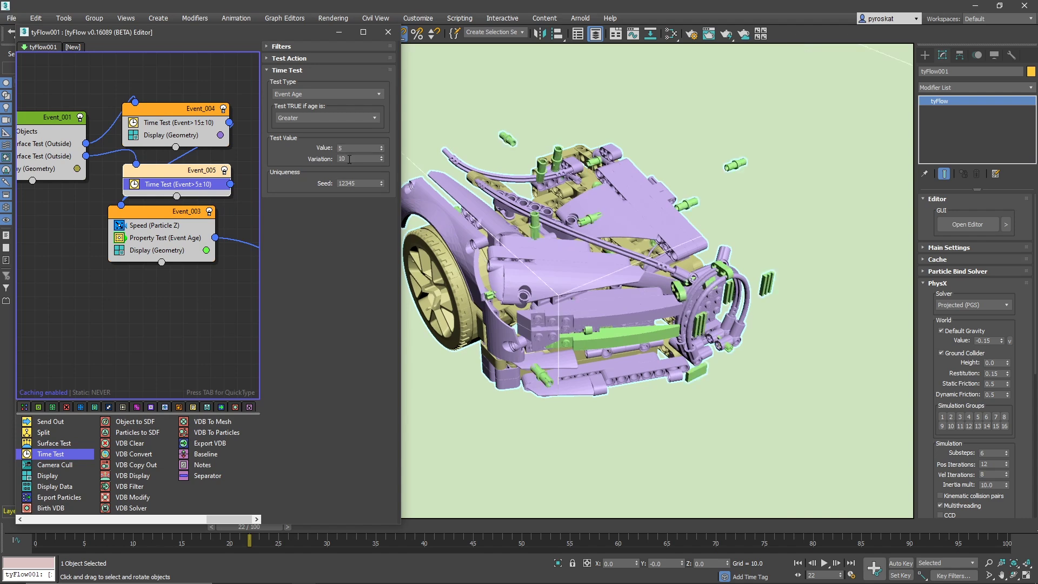
double_click(349, 158)
text(5)
key(Return)
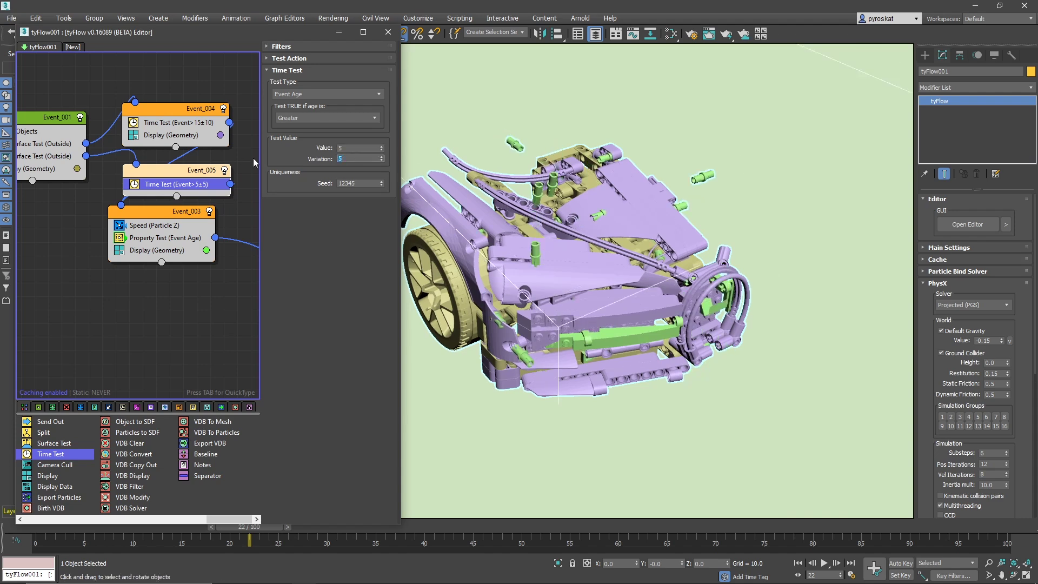
text(2)
key(Return)
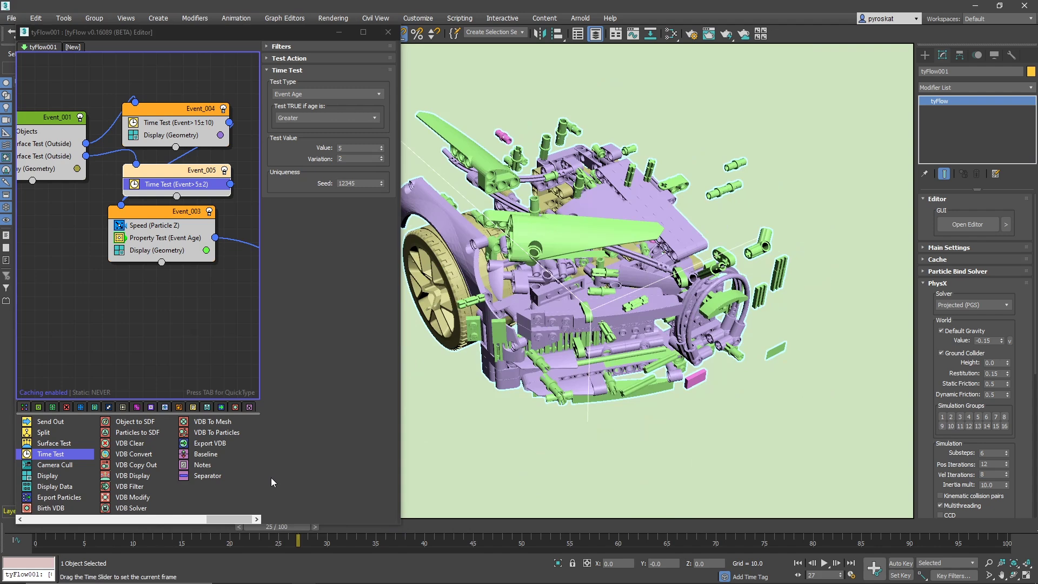
drag(271, 478, 355, 477)
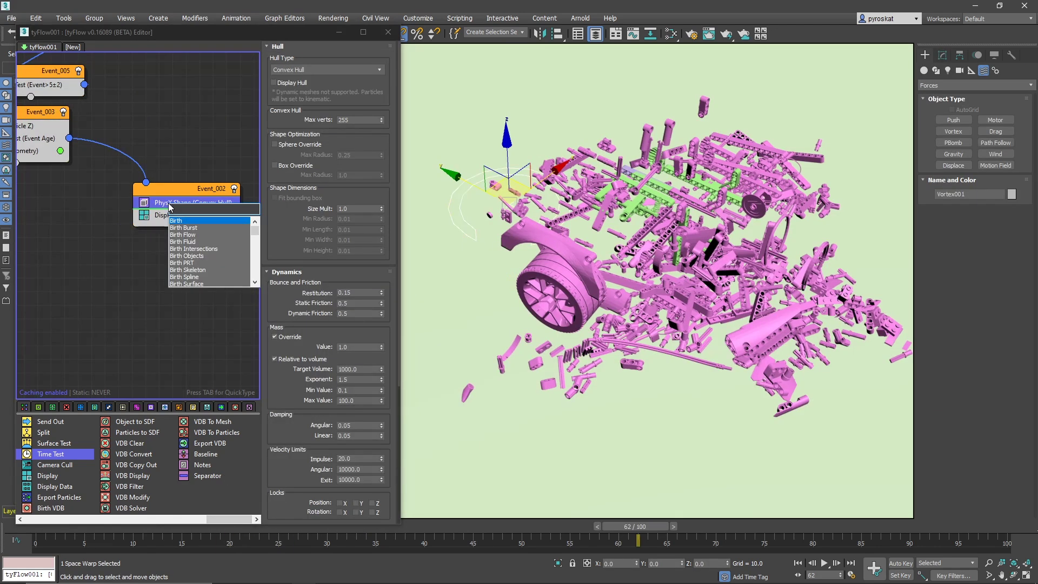
Add a Force operator to Event_002 and assign a newly placed tyVortex001 to it
text(f)
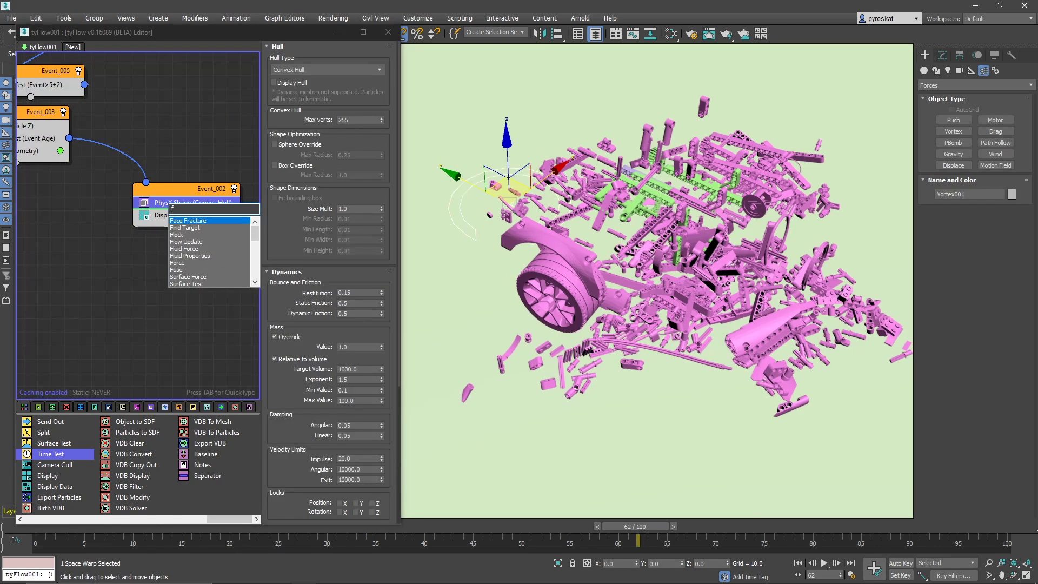
text(orce)
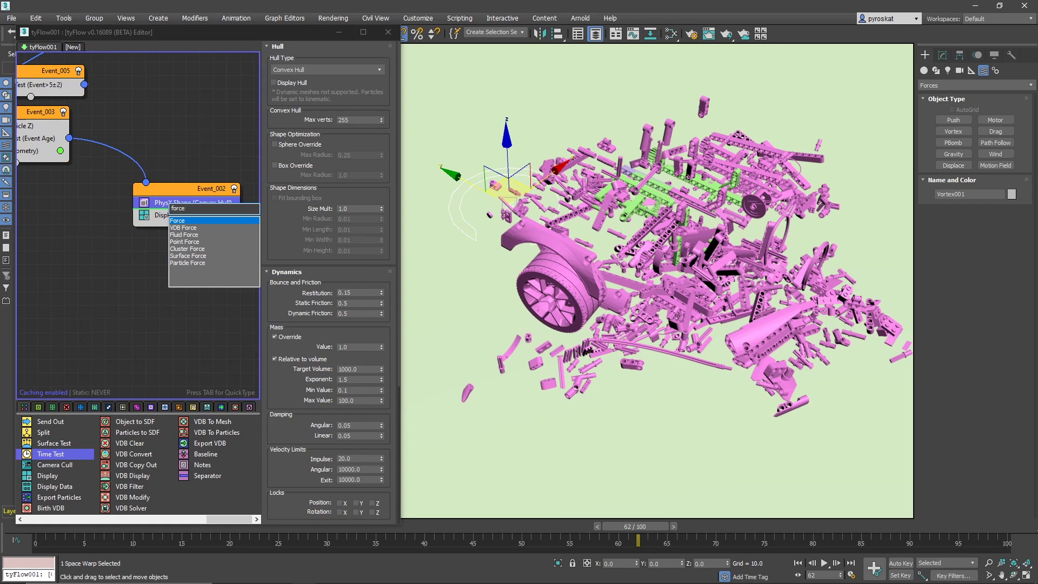
key(Return)
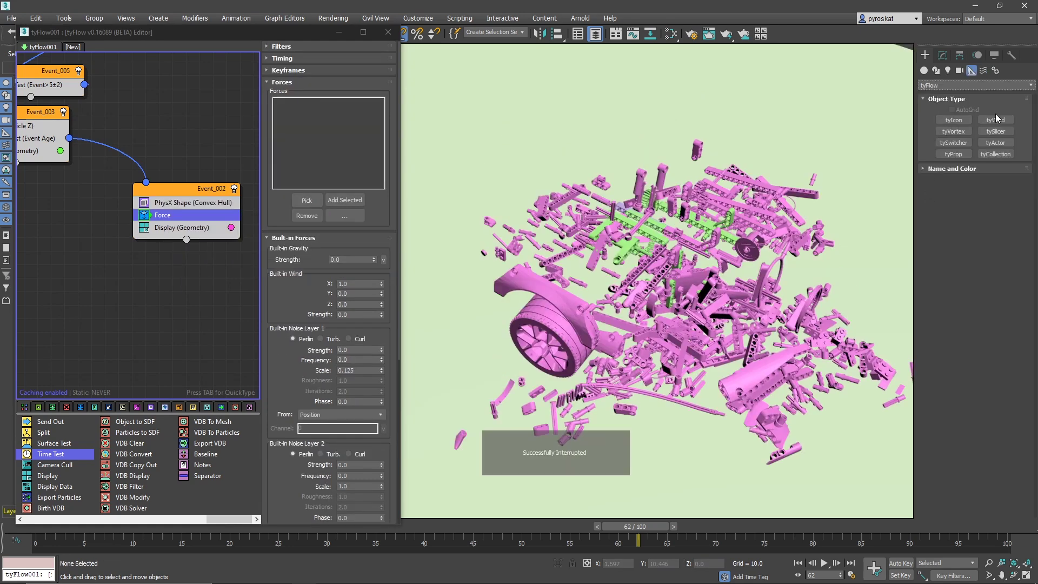
click(954, 132)
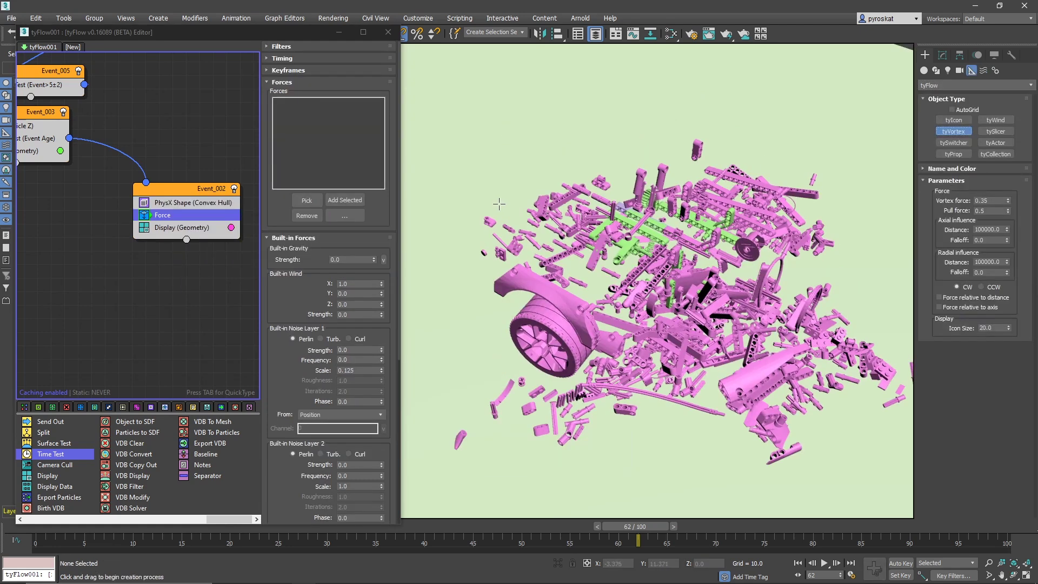
drag(492, 201, 547, 156)
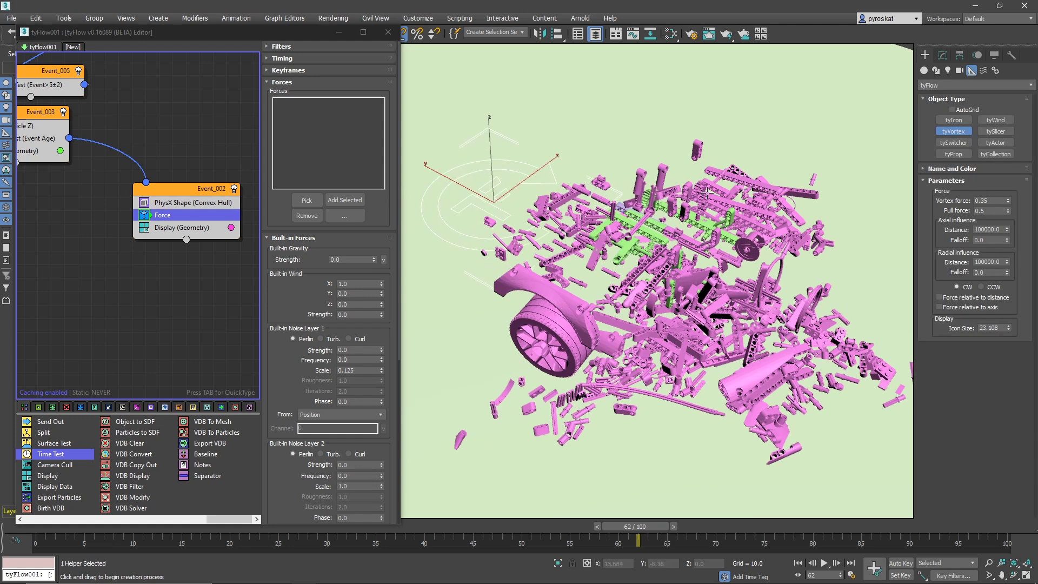
click(306, 200)
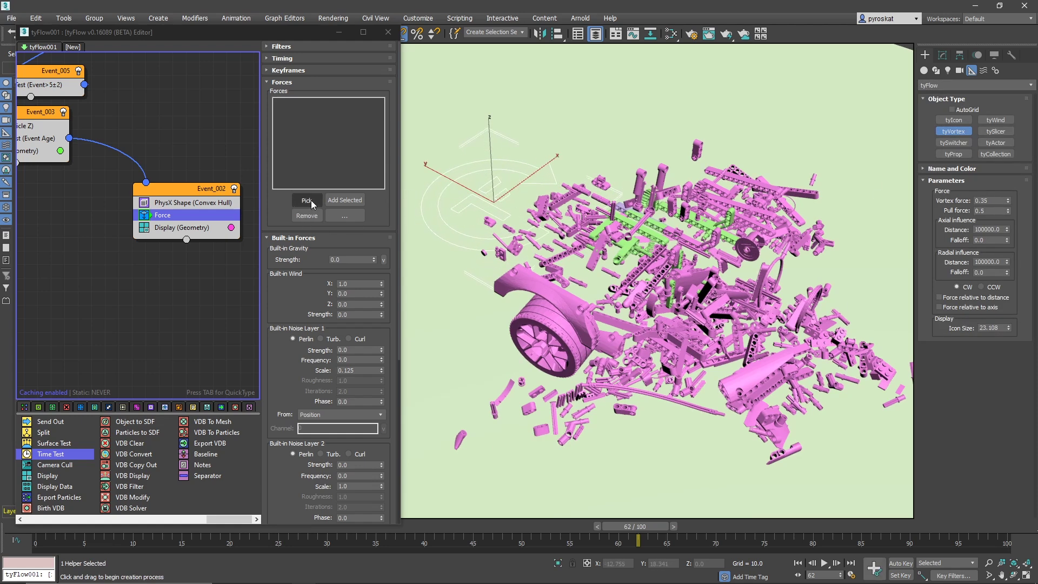
click(424, 216)
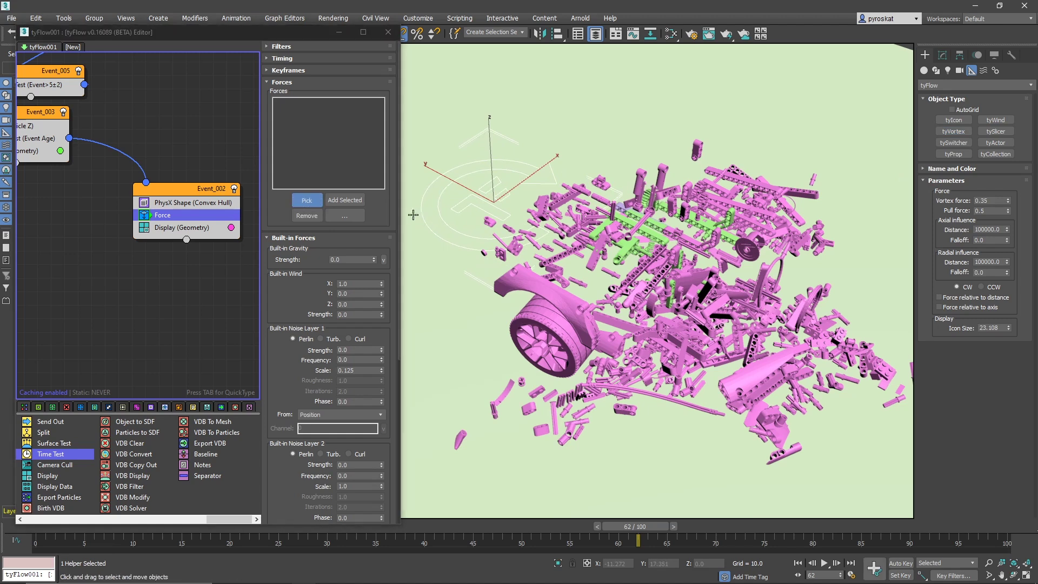
click(412, 214)
Enable the Force's filter so it affects only particles with Event Age below 15 frames
click(289, 47)
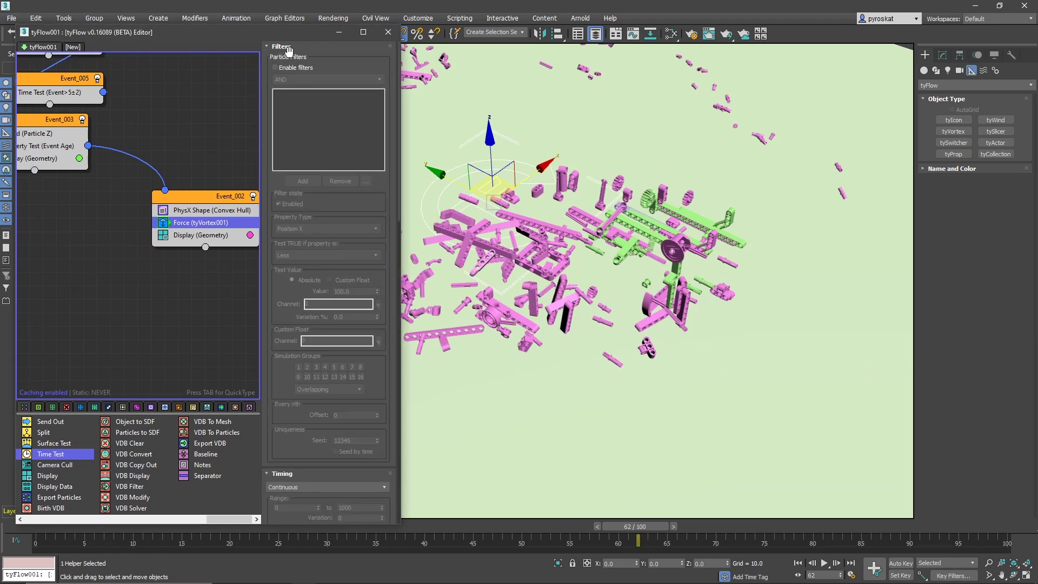
click(288, 69)
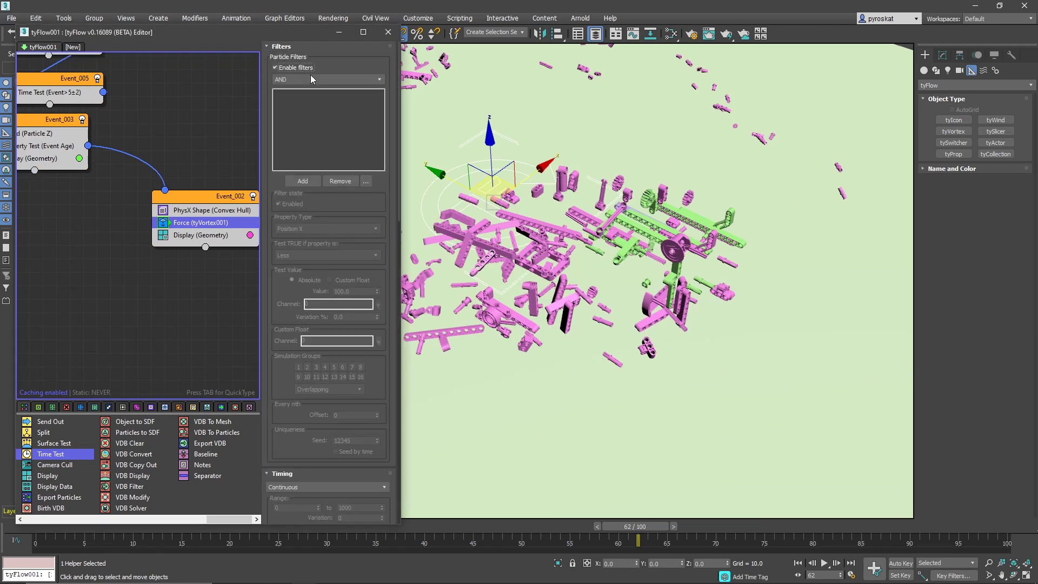
click(302, 182)
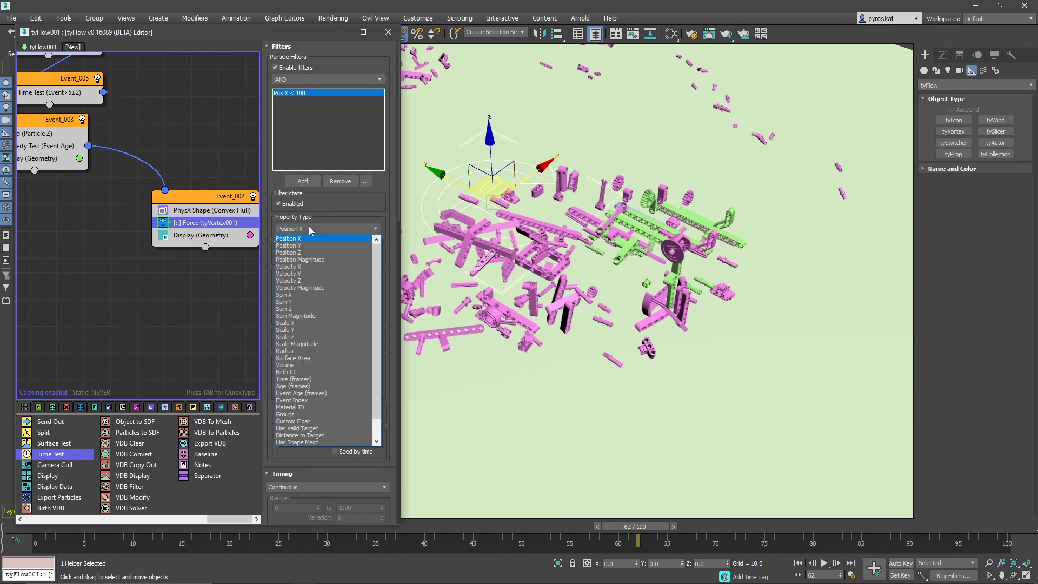
click(310, 392)
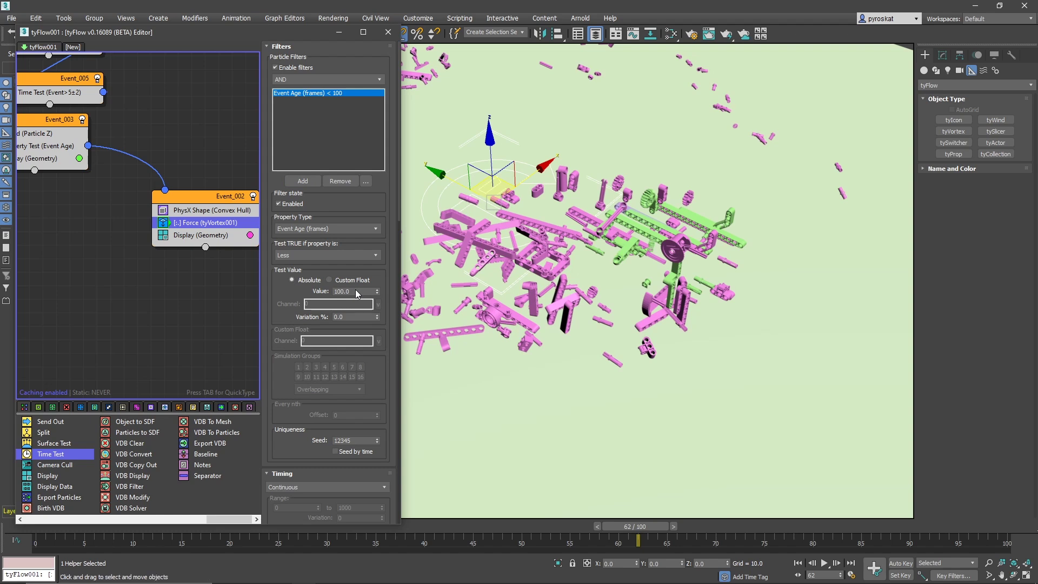
double_click(333, 291)
text(15)
key(Return)
click(943, 57)
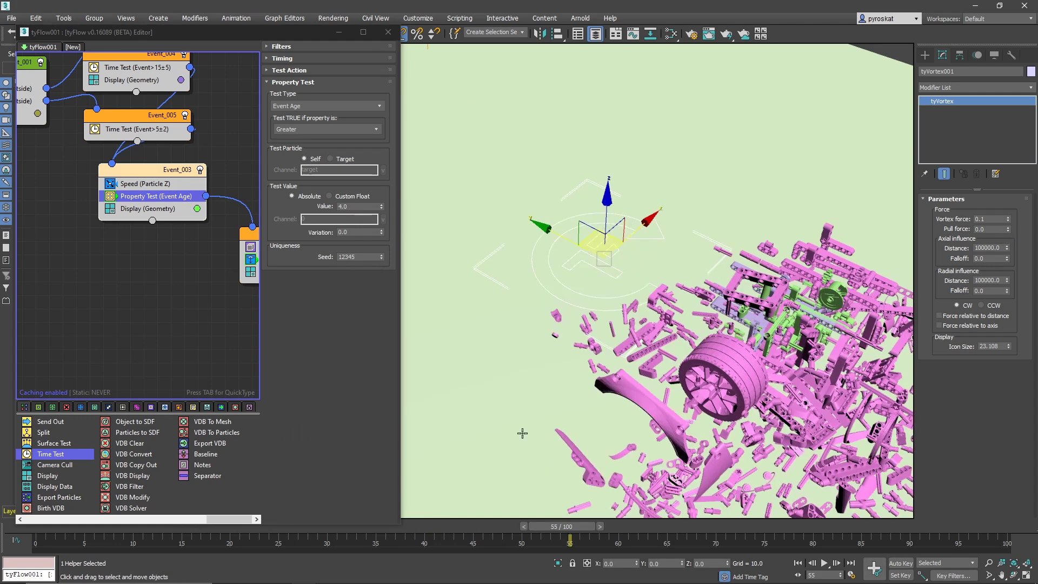
Add a Spin operator to Event_003 with a Spin Rate of 60
middle_drag(523, 433, 443, 364)
drag(576, 526, 402, 465)
middle_drag(143, 193, 145, 201)
key(Tab)
text(spi)
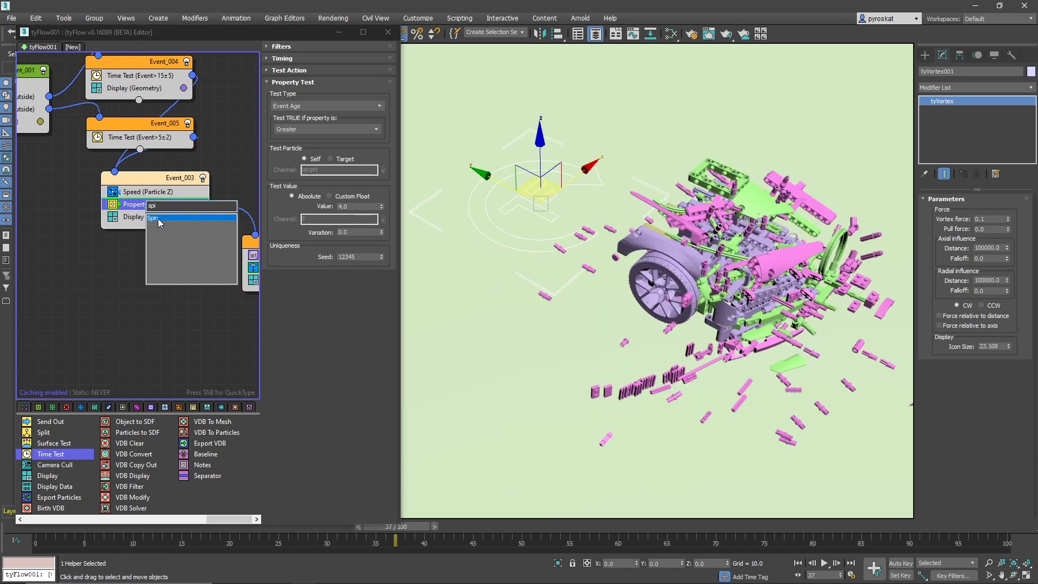
key(Return)
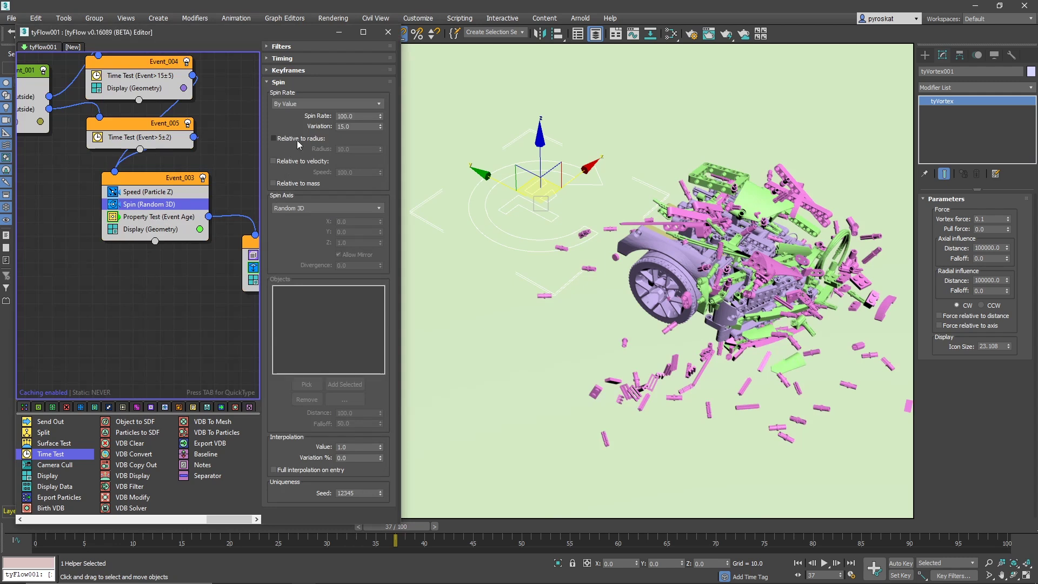
double_click(355, 118)
text(60)
key(Return)
middle_drag(612, 171, 564, 184)
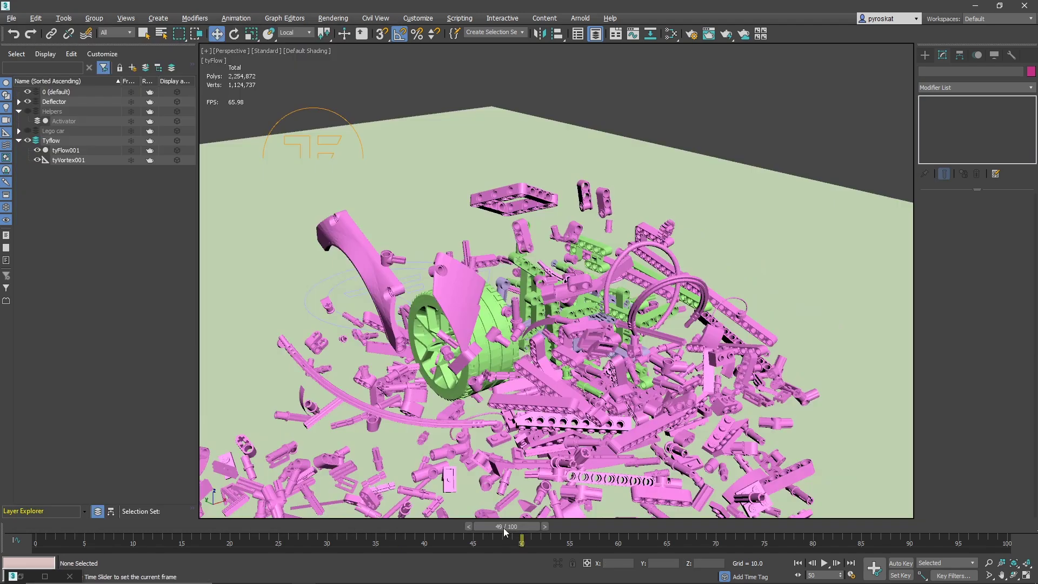
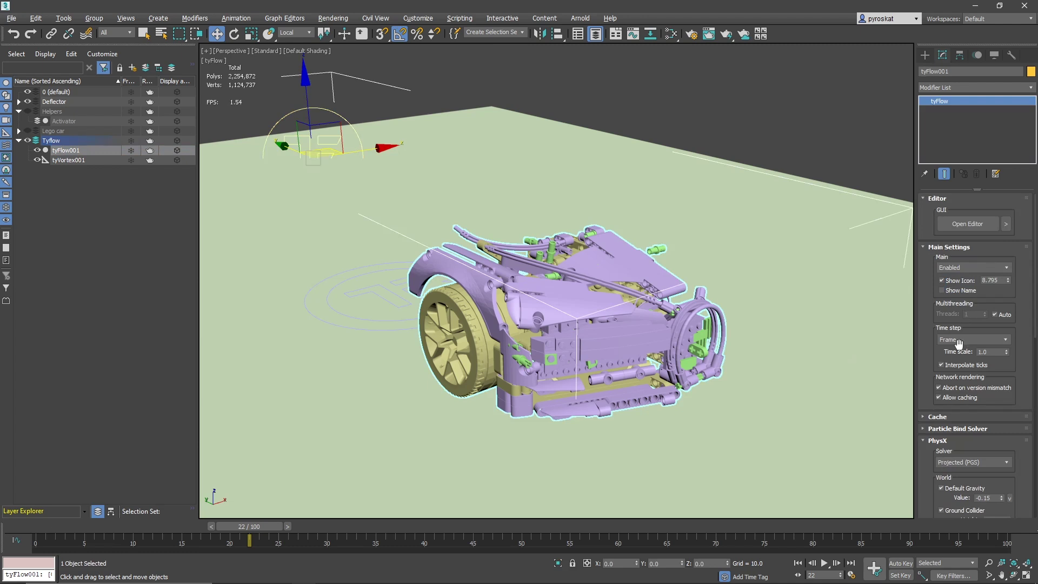
Change tyFlow001's simulation time step from Frame to 1/2 Frame and confirm the recompute
click(960, 343)
click(960, 357)
click(504, 526)
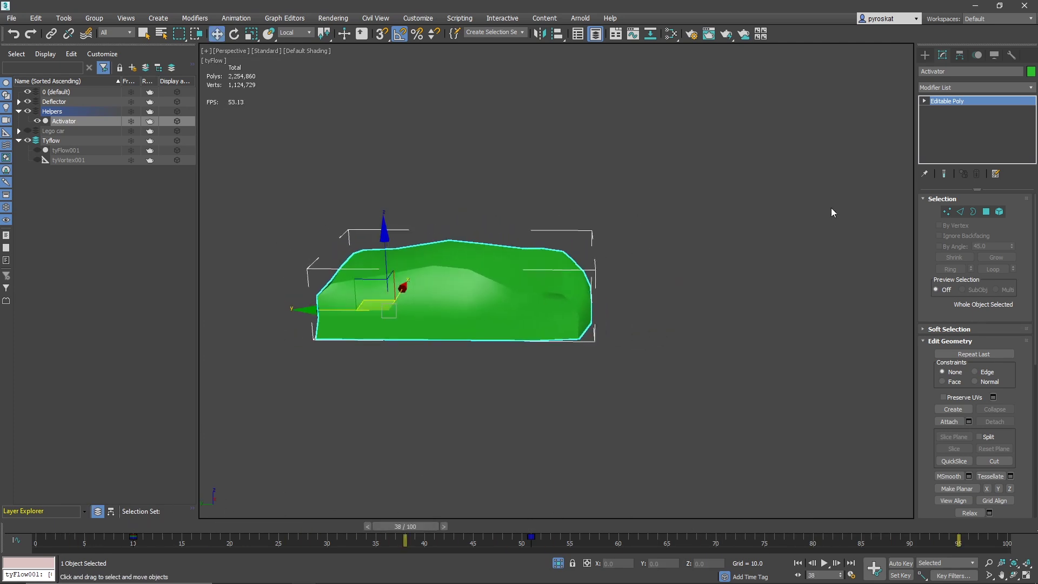
With Affect Pivot Only, move the Activator's pivot along Y to its left end
click(960, 55)
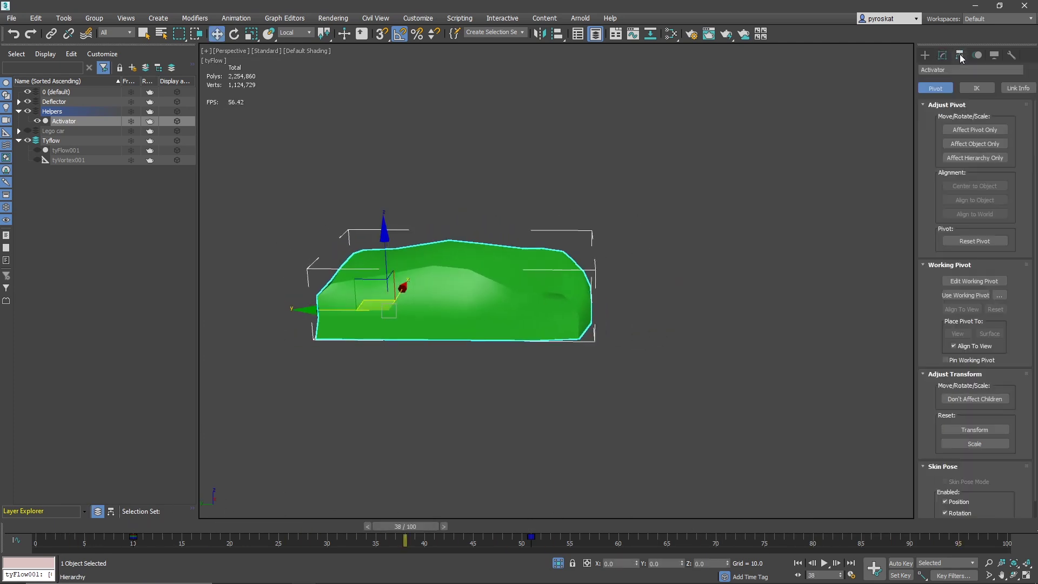
click(975, 130)
drag(96, 526, 44, 530)
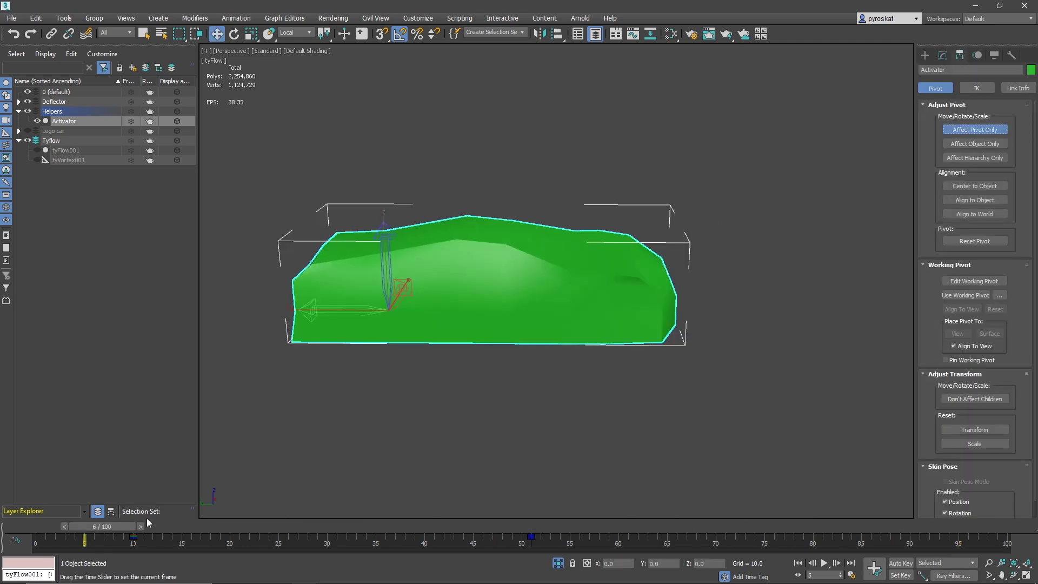
drag(353, 310, 320, 303)
drag(327, 527, 445, 499)
right_click(444, 500)
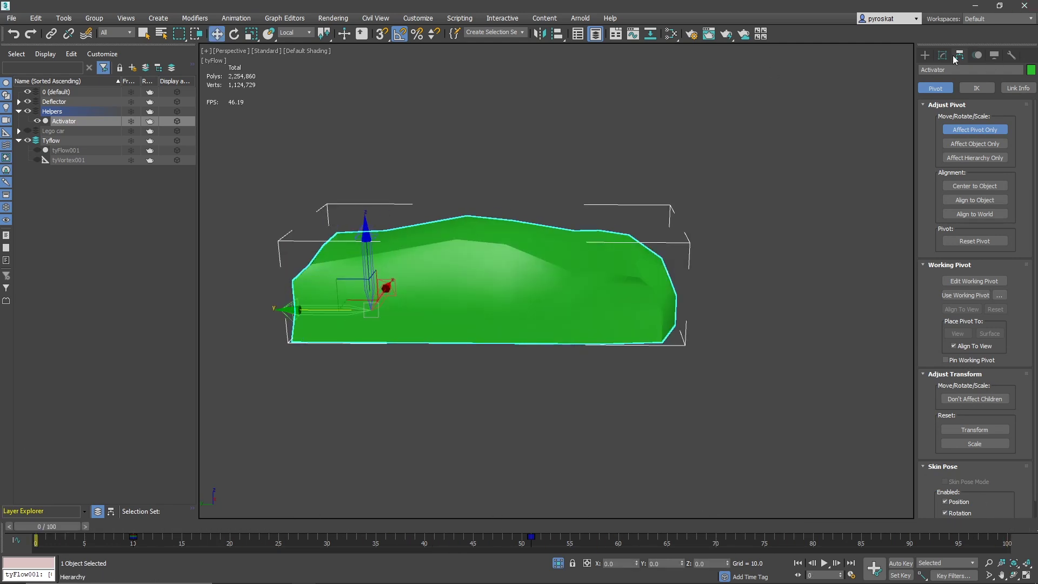
click(945, 56)
alt+middle_drag(852, 142, 692, 156)
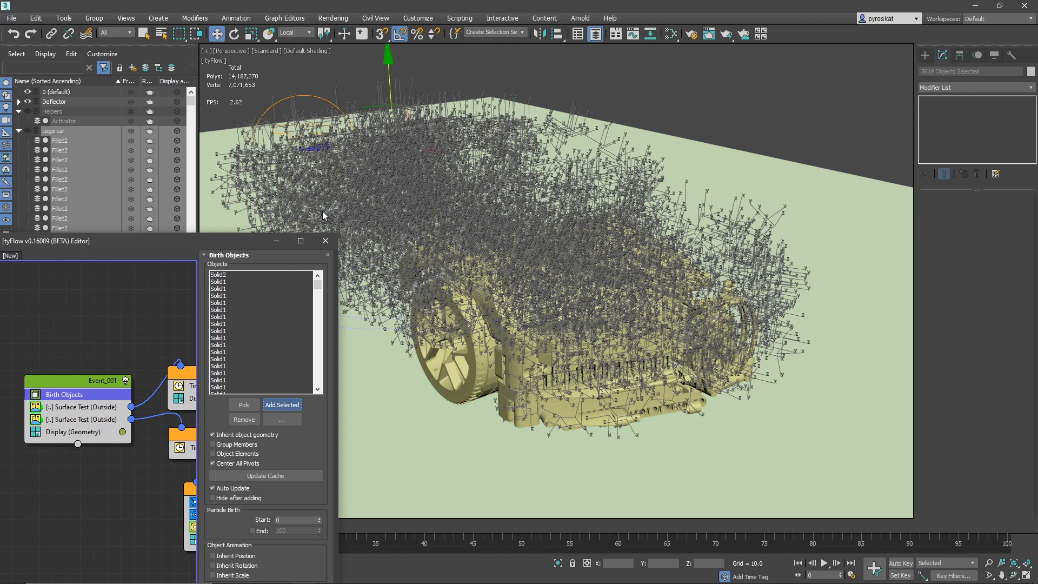
Close the tyFlow editor and scrub the breakup through frames 47, 64, 76 and 86, then step back one frame
click(325, 245)
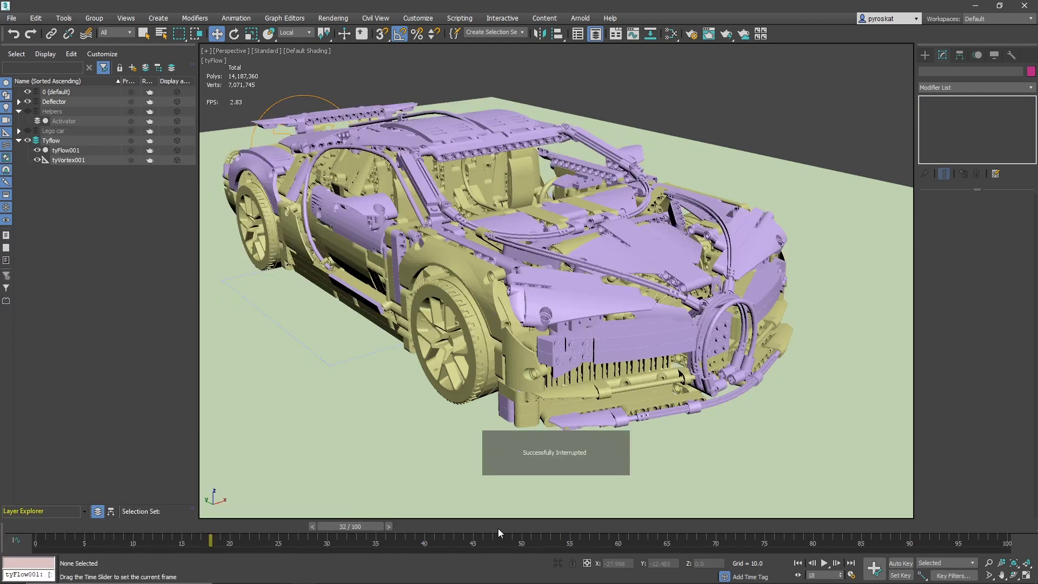
click(498, 528)
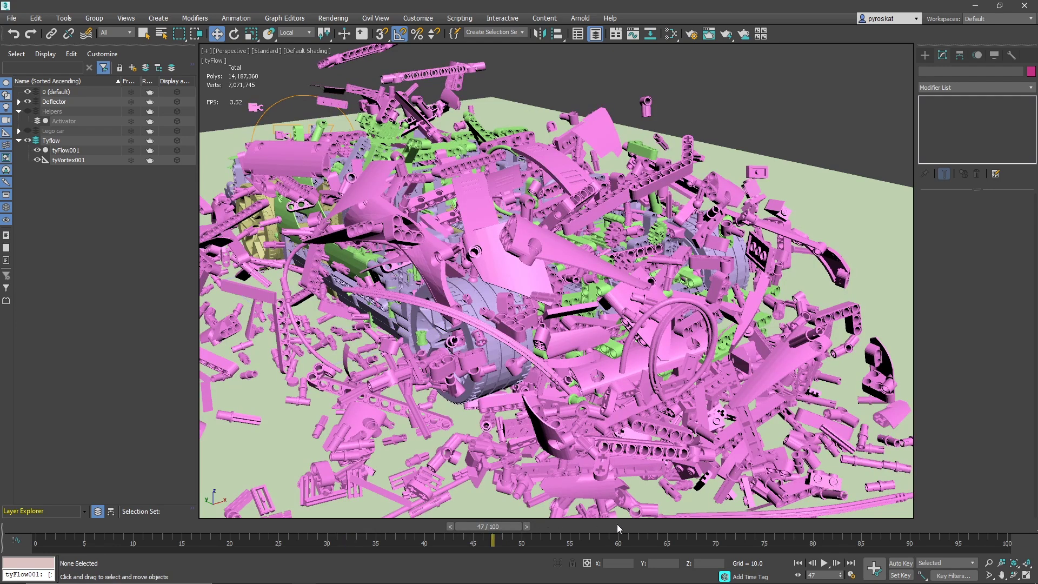
click(651, 529)
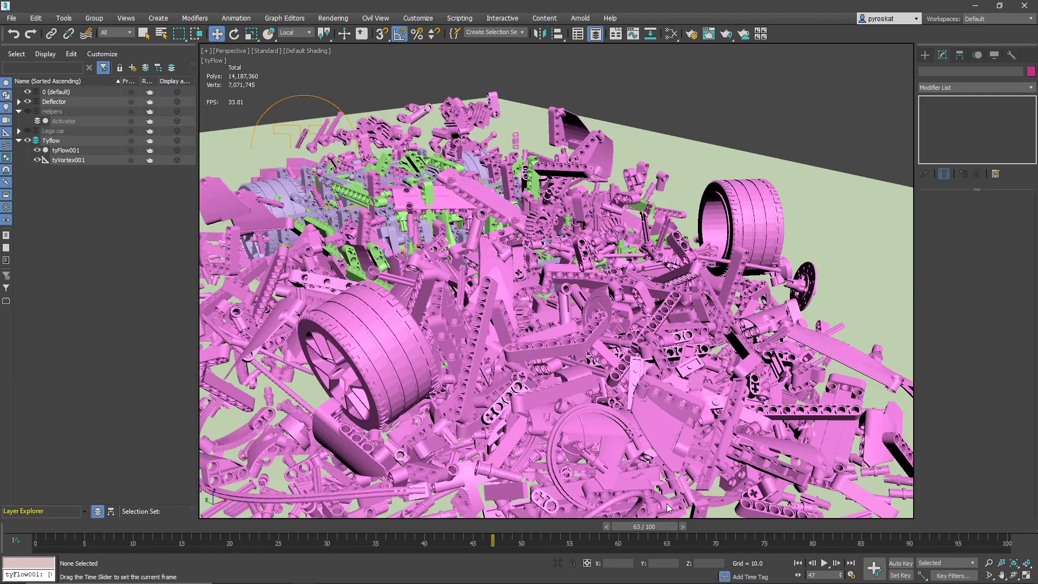
click(764, 526)
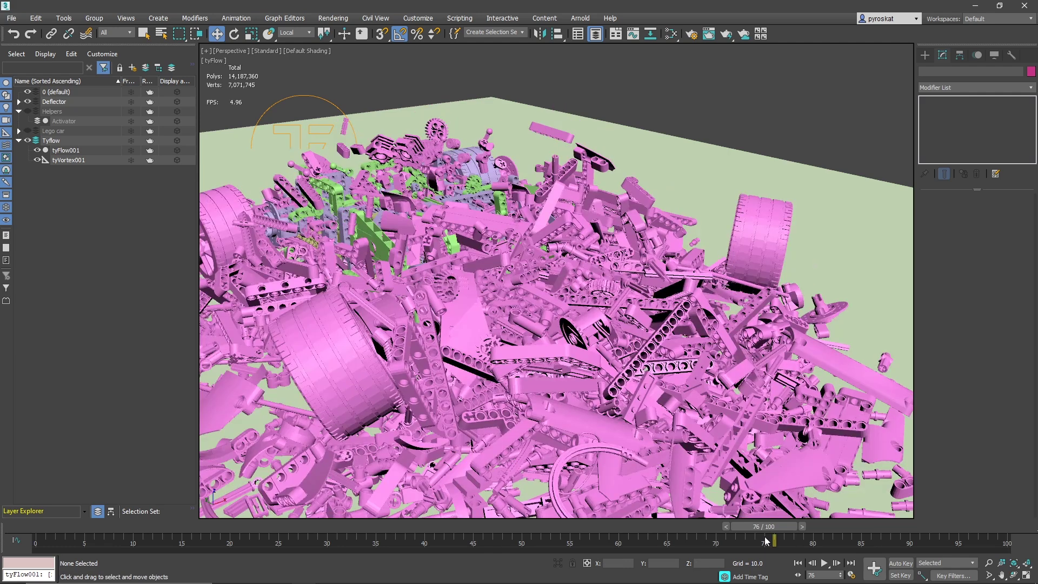
drag(765, 540, 861, 523)
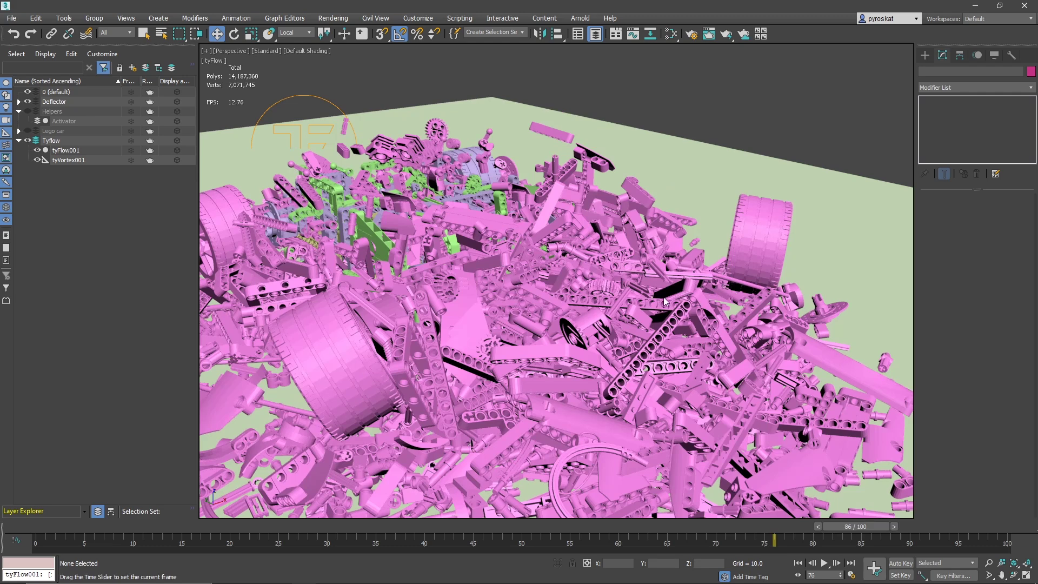
key(comma)
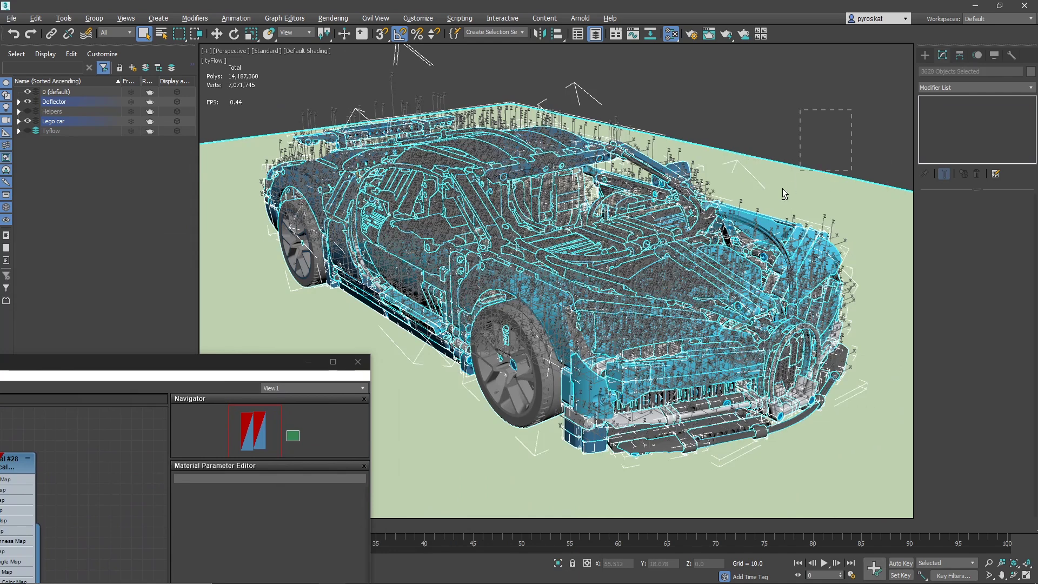
Deselect the ground deflector, close the material editor, and select all text in a new script editor
alt+click(782, 188)
click(308, 361)
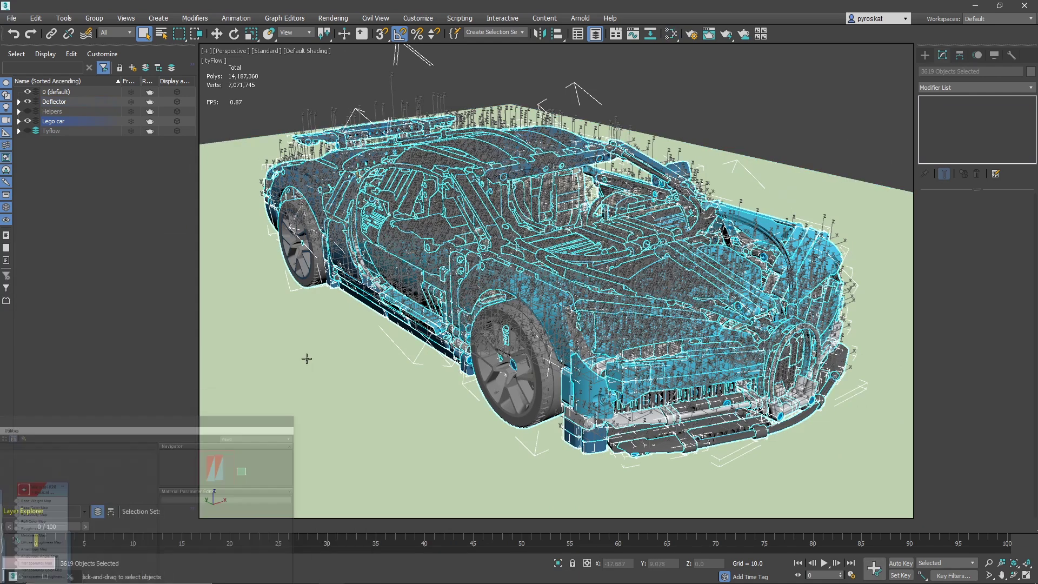
click(107, 576)
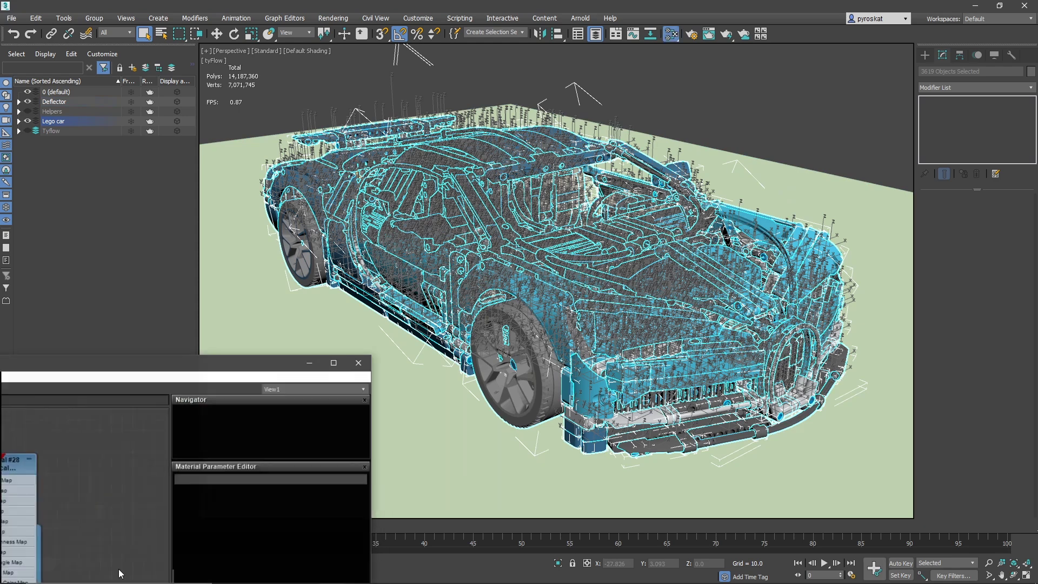
click(358, 361)
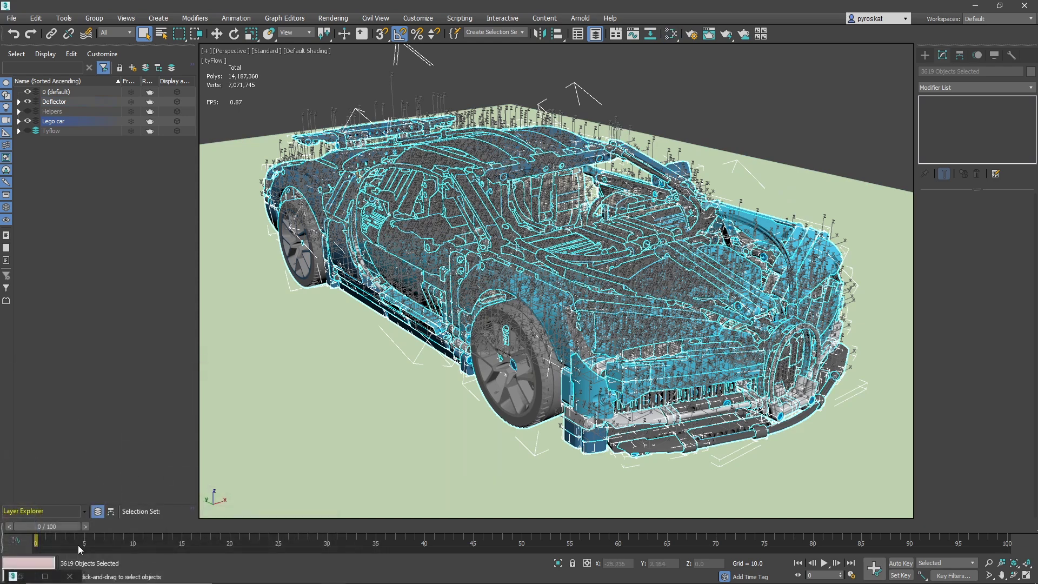
click(32, 576)
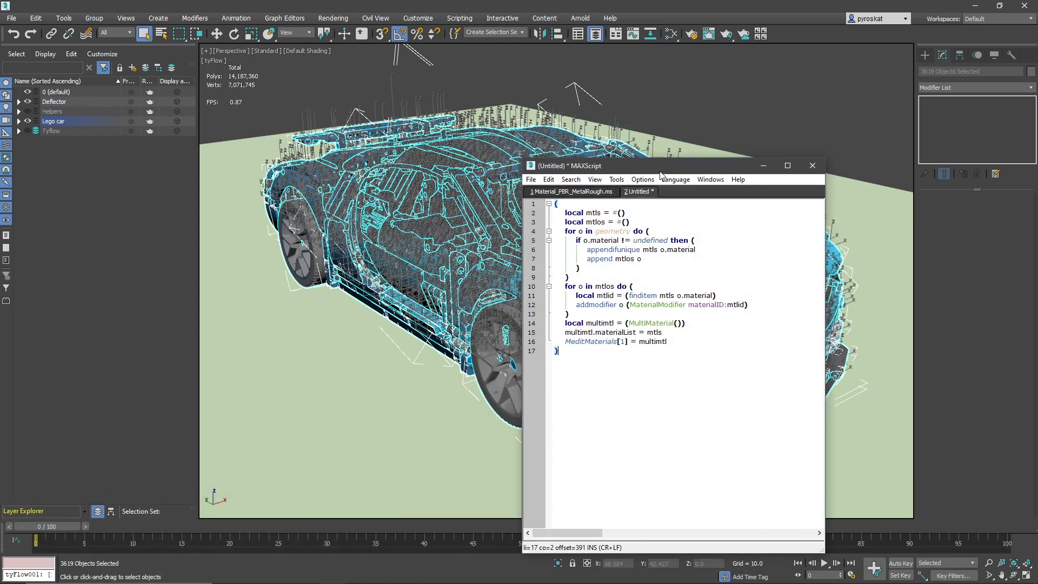
drag(660, 166, 168, 128)
key(ctrl+a)
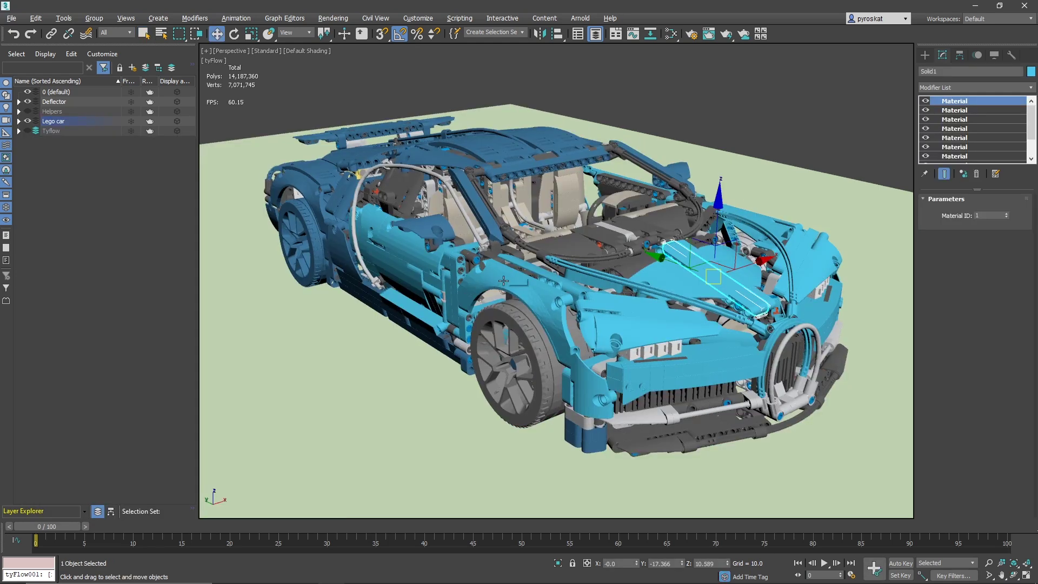
Select the front car part Solid1, then select everything except the ground plane
click(670, 284)
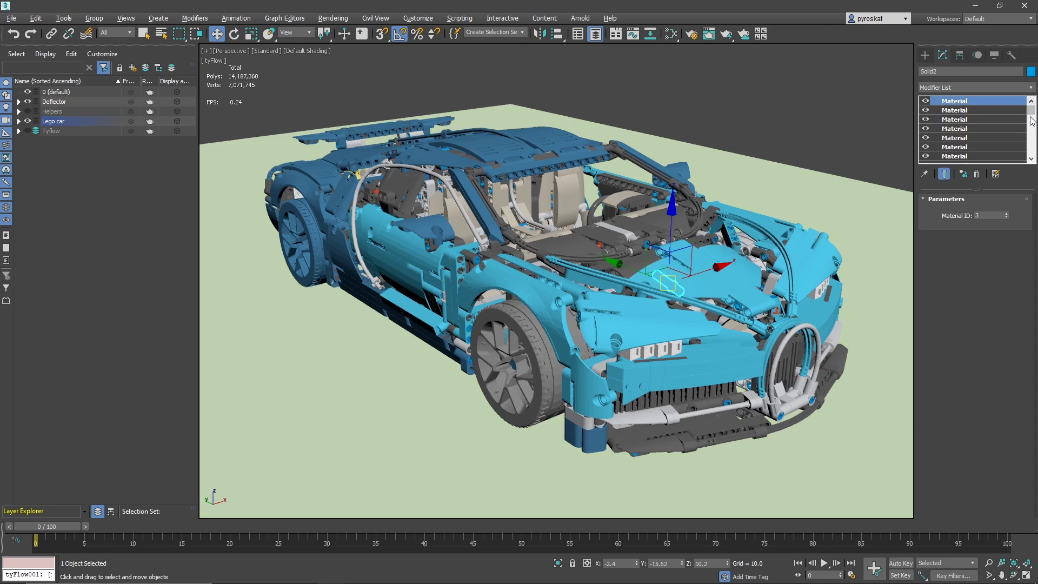
drag(1031, 110, 1036, 157)
click(659, 326)
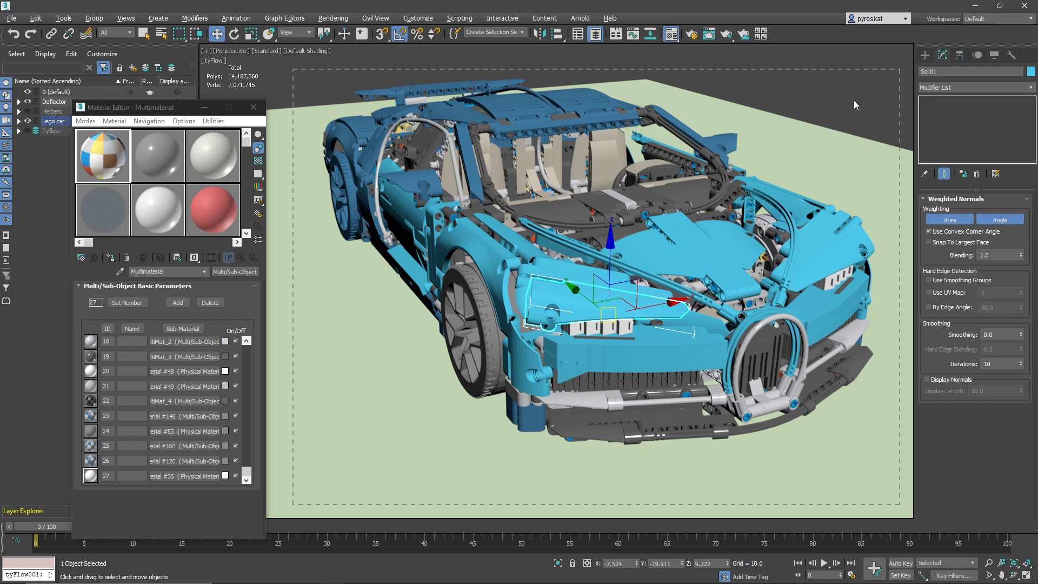
key(ctrl+a)
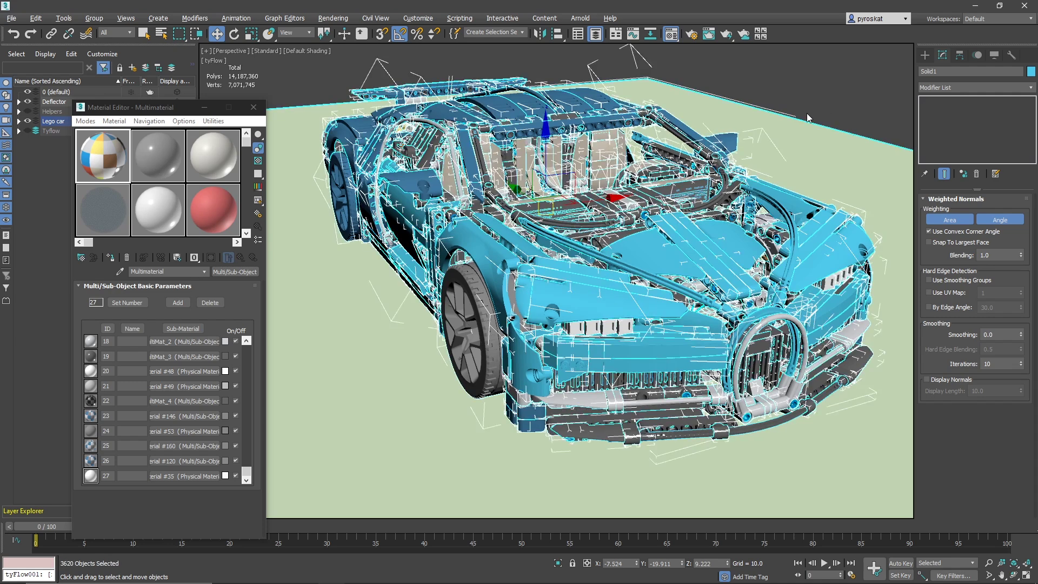
alt+click(786, 132)
click(111, 259)
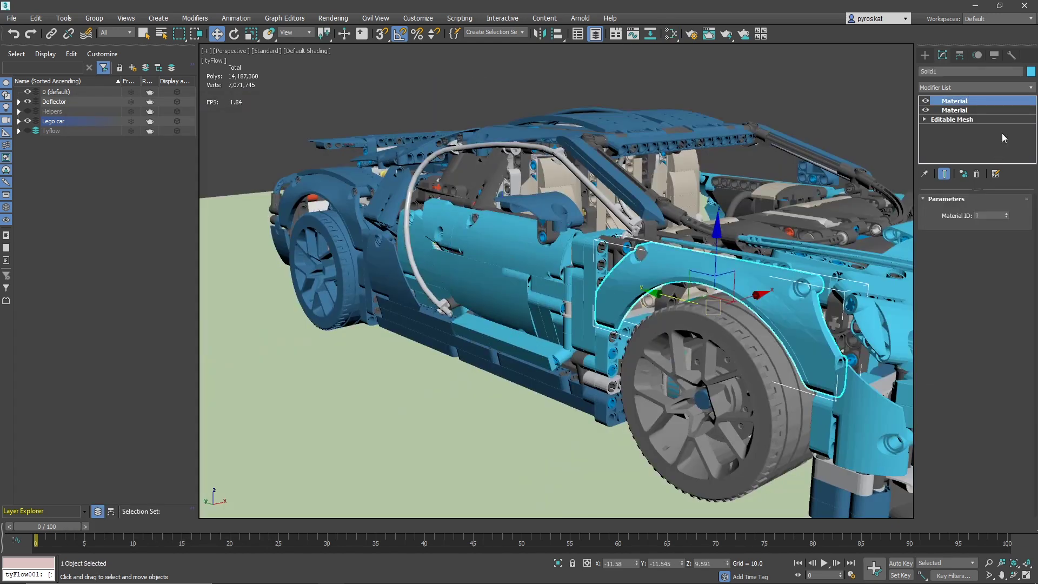
Add a Weighted Normals modifier to the selected car part
click(1032, 87)
key(w)
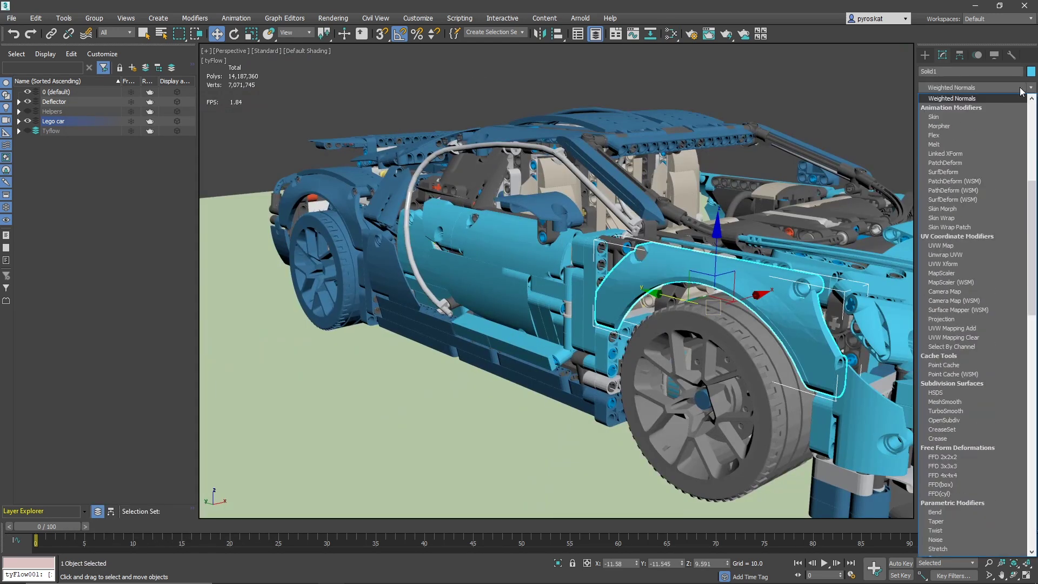
click(992, 100)
alt+middle_drag(800, 230, 552, 296)
scroll(514, 295, up, 10)
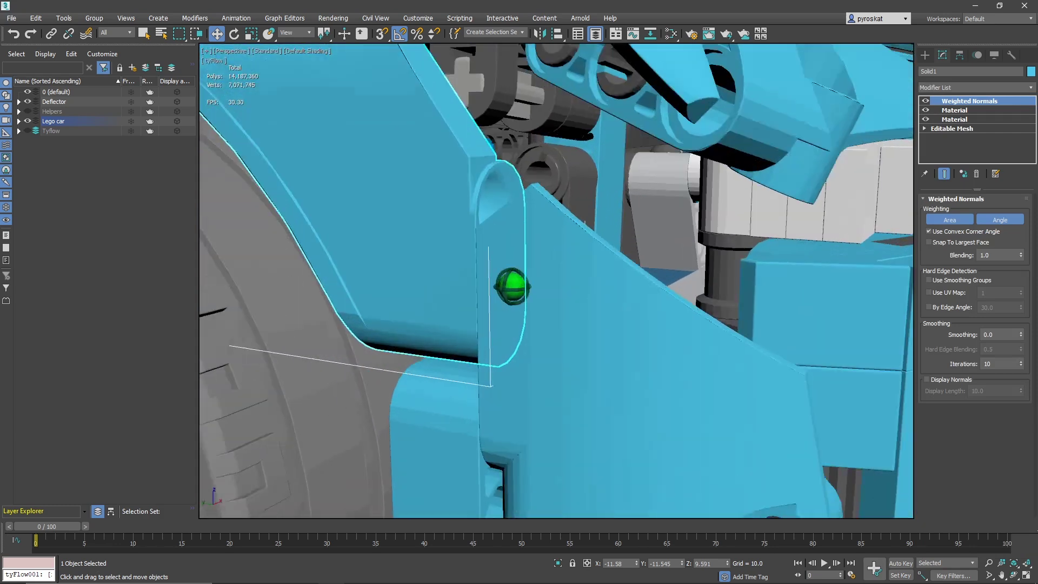
scroll(513, 287, down, 3)
Add Weighted Normals to another car part and reframe the view on the car's front
click(678, 175)
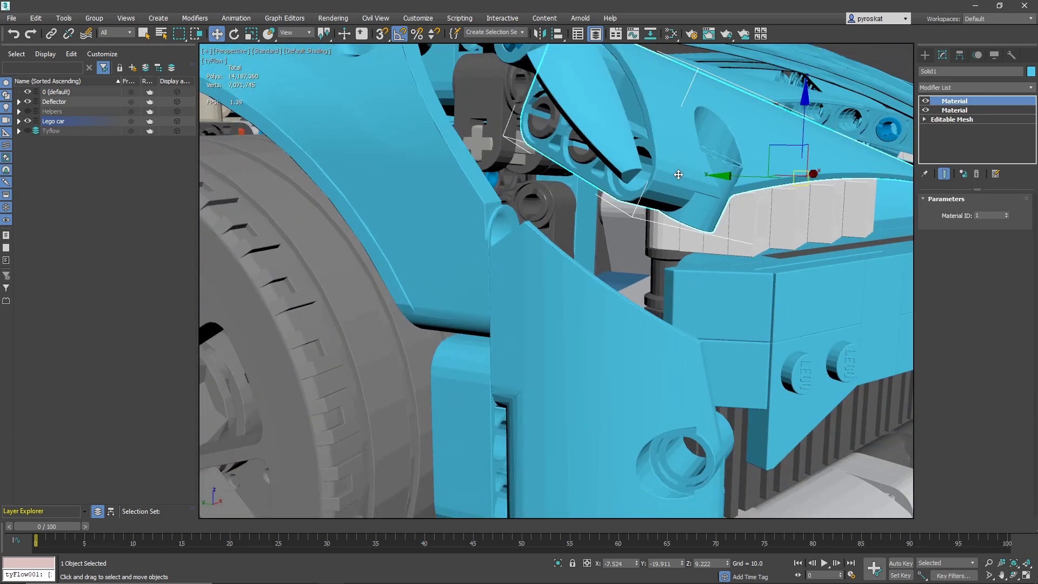
click(1026, 87)
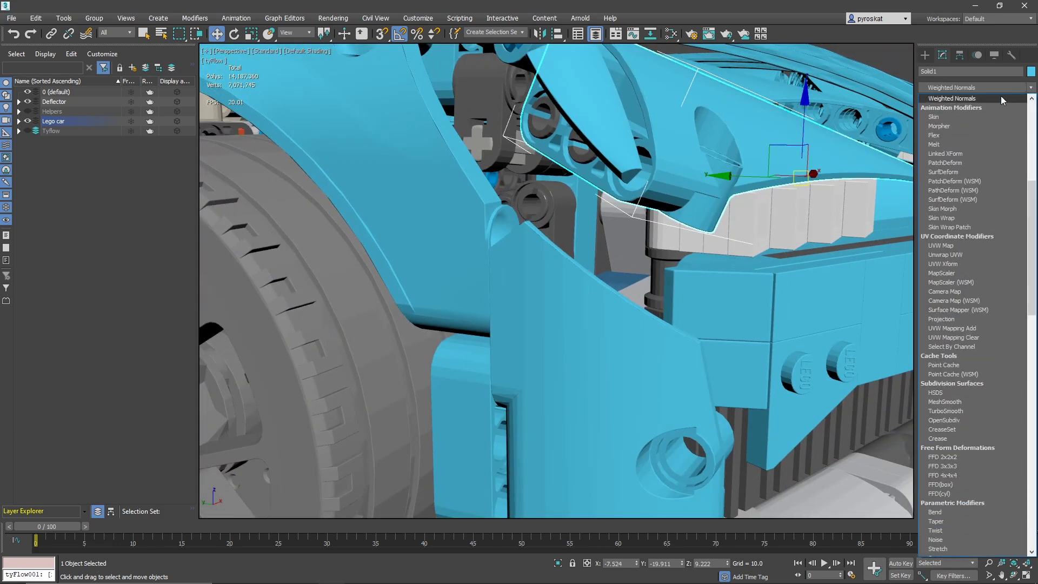
click(997, 99)
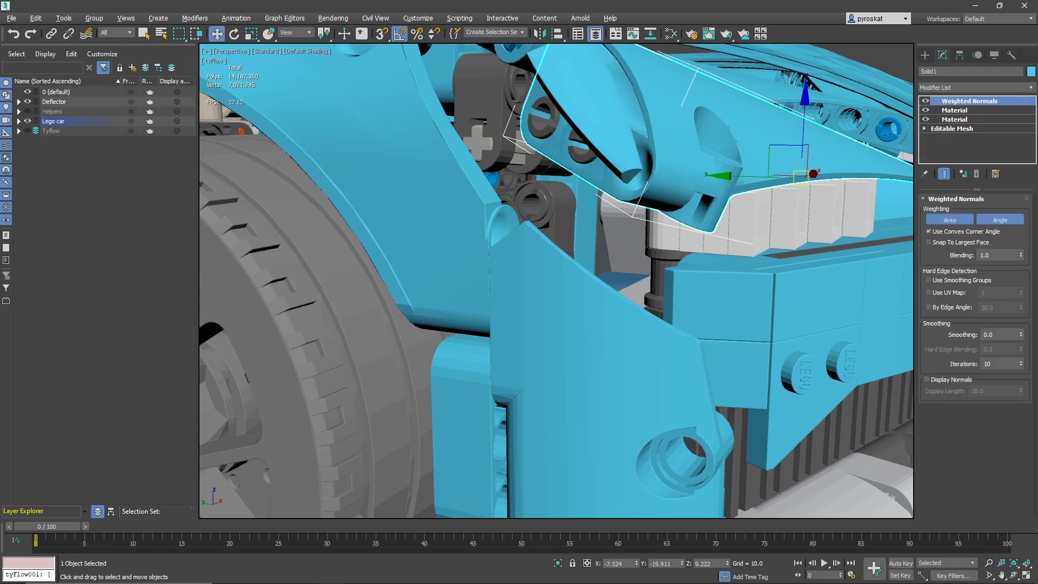
scroll(556, 281, down, 8)
scroll(652, 200, down, 4)
alt+middle_drag(654, 201, 519, 329)
scroll(552, 285, down, 1)
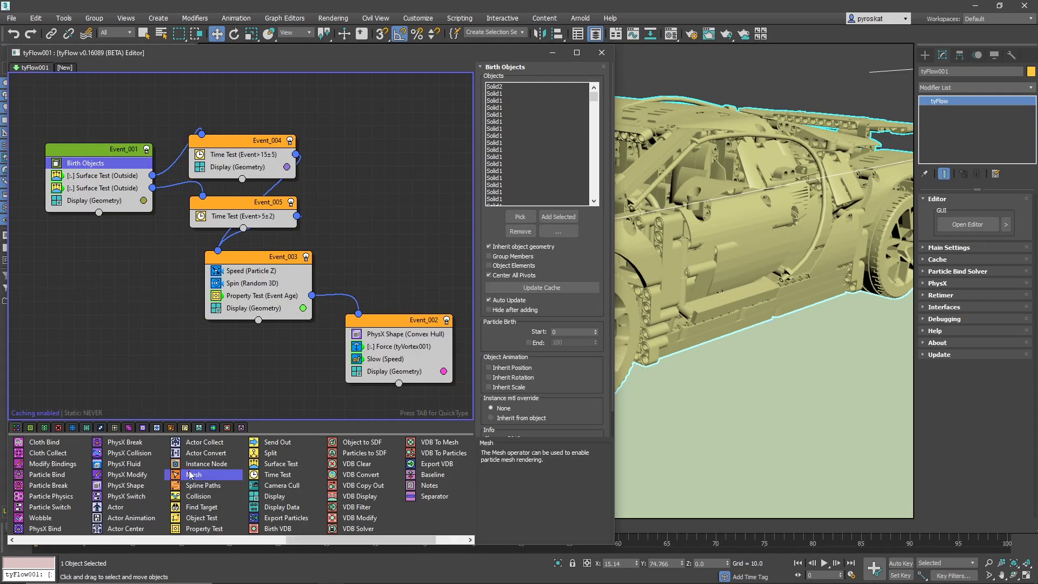
Add a Mesh operator to Event_001 with Render Only unchecked so the car shows in the viewport
drag(194, 477, 88, 213)
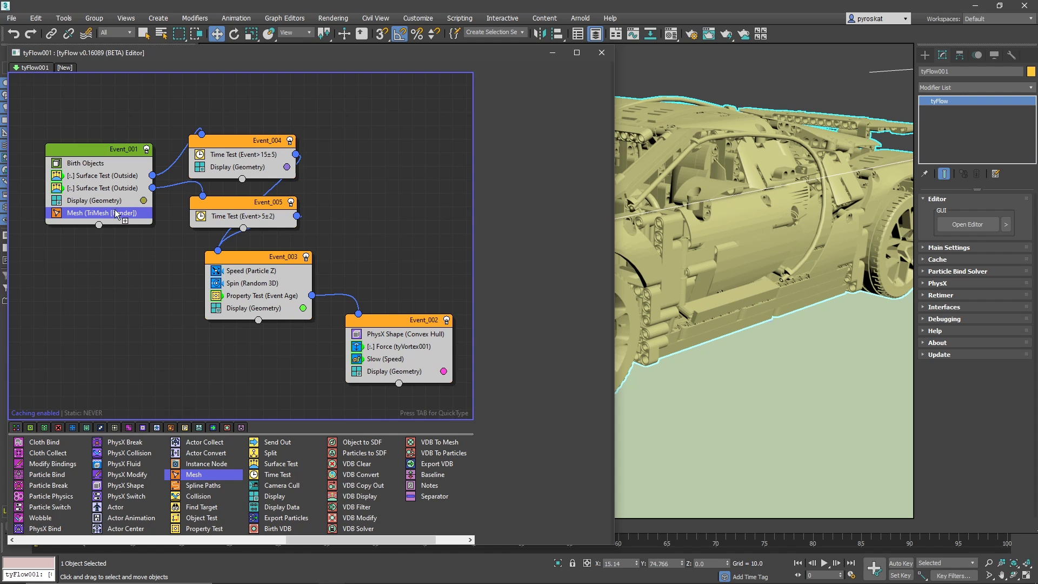
click(116, 213)
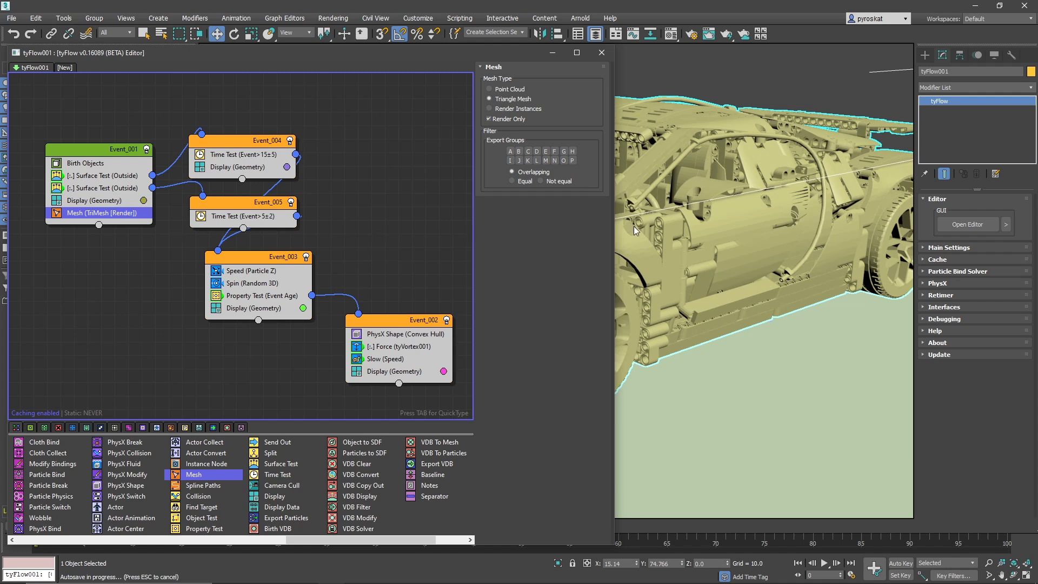
key(Escape)
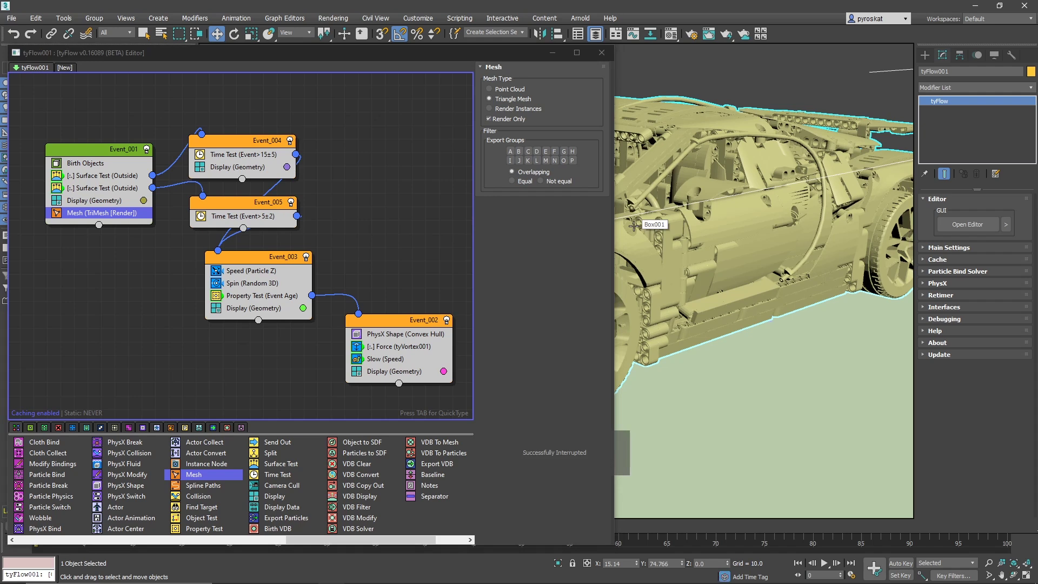
click(506, 120)
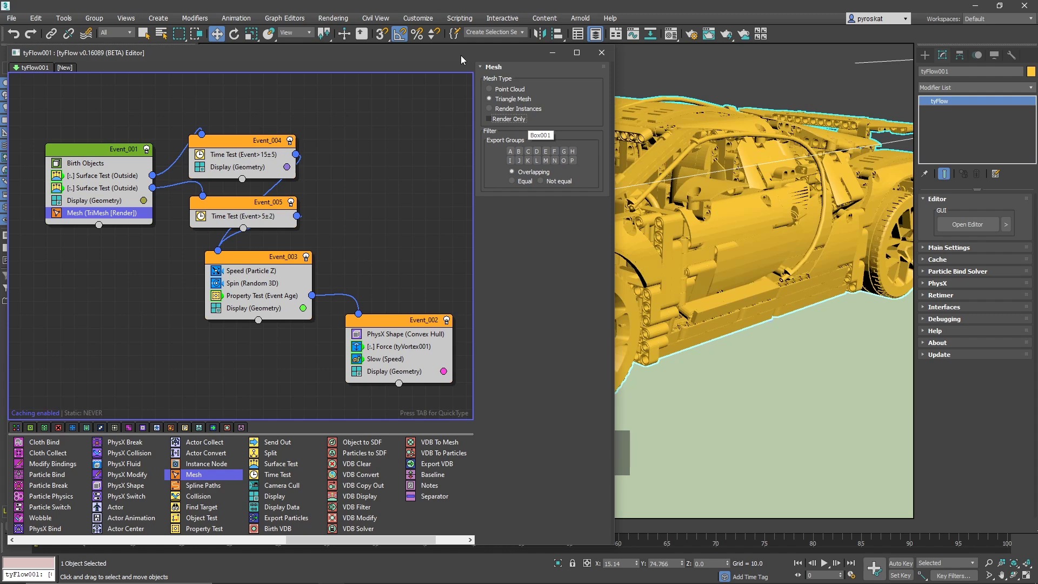
drag(461, 54, 417, 59)
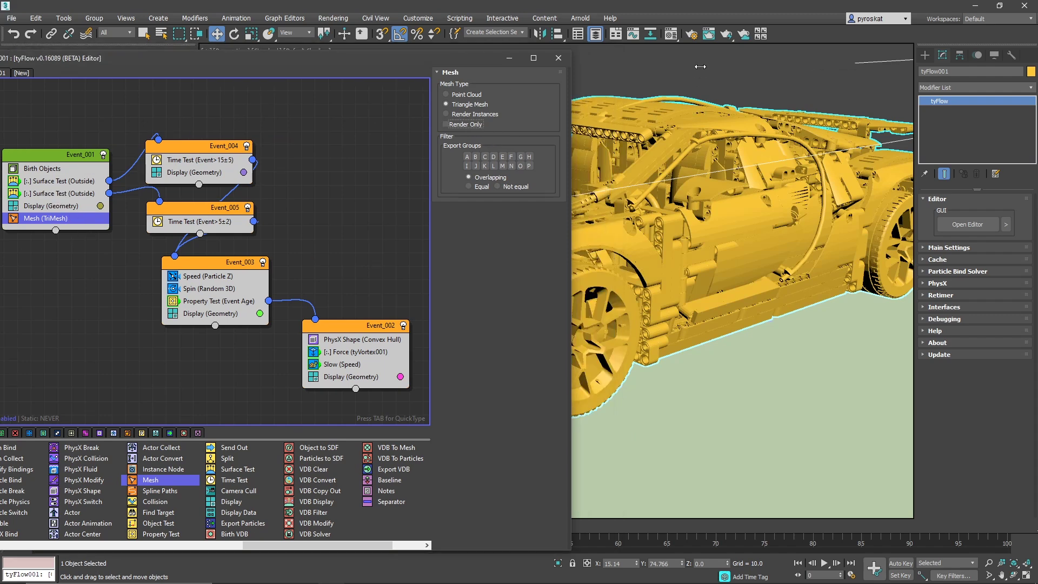
click(671, 33)
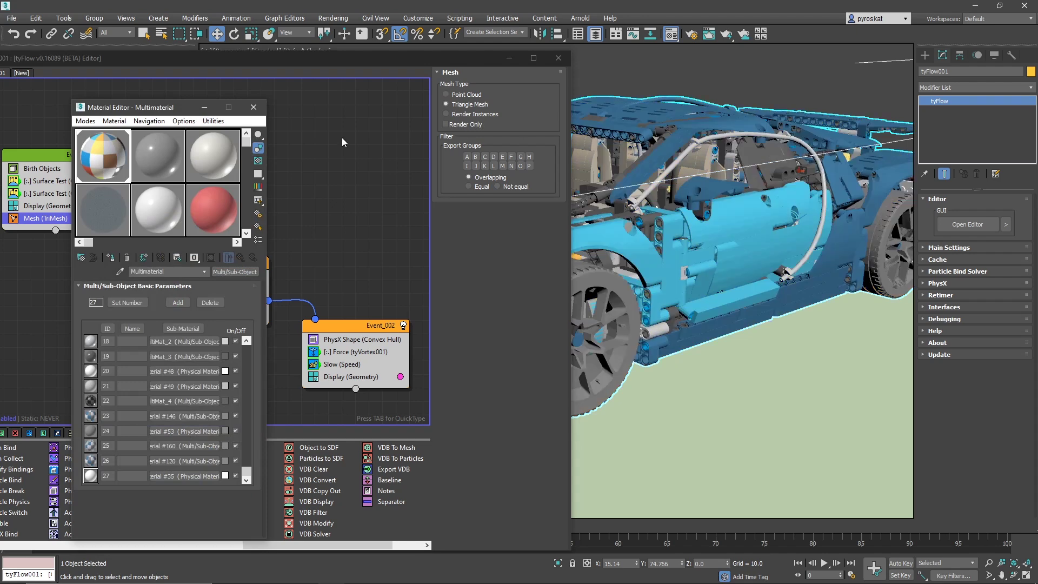
Set the Mesh operator back to Render Only and disable Event_001
click(450, 124)
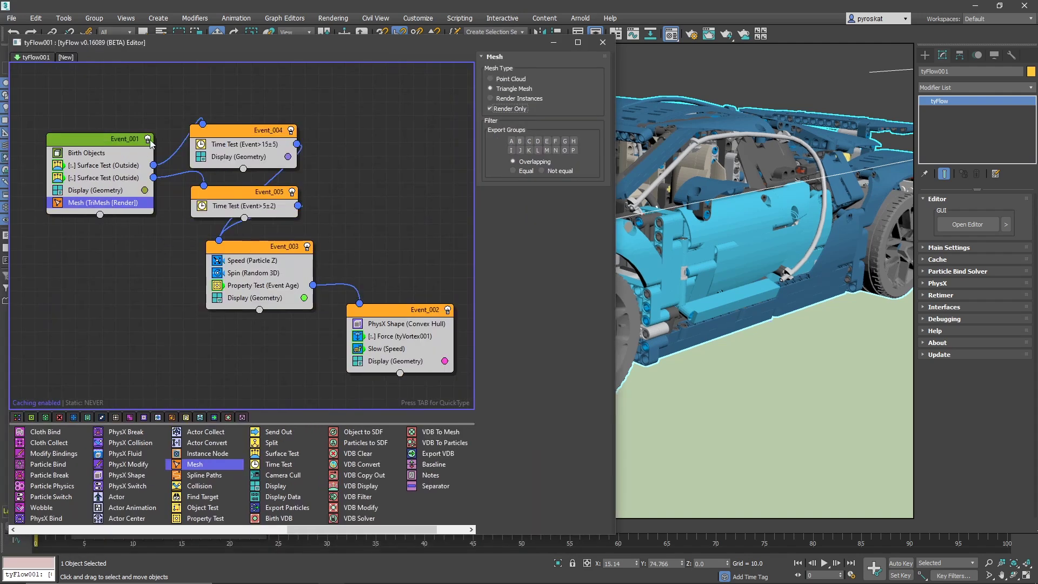
click(148, 139)
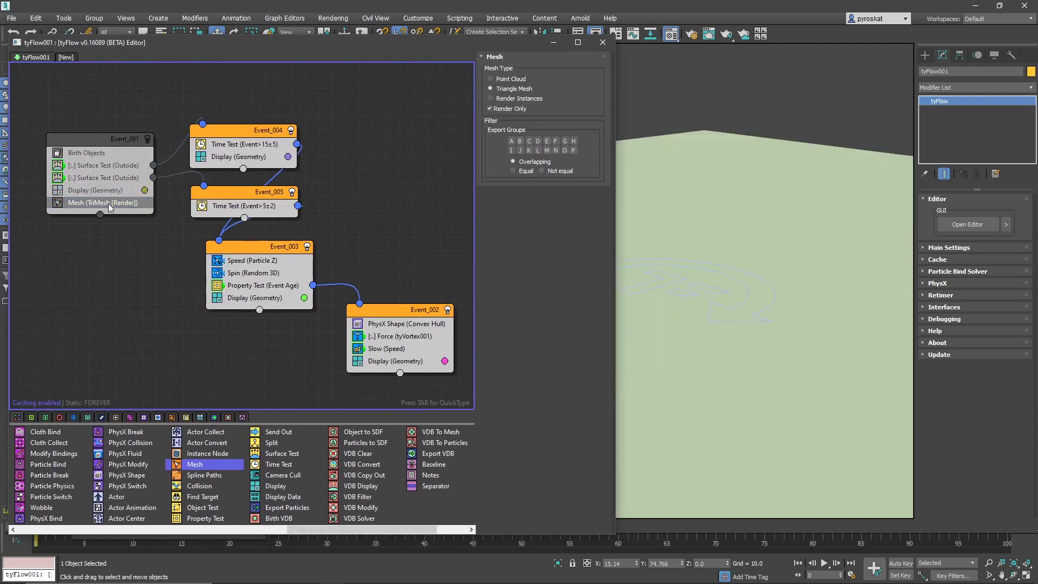
Copy the render-only Mesh operator into Event_004, Event_005 and Event_003
drag(108, 204, 388, 377)
Re-enable Event_001 and give the ground a physical material with near-black base colour and roughness 0.27
click(147, 139)
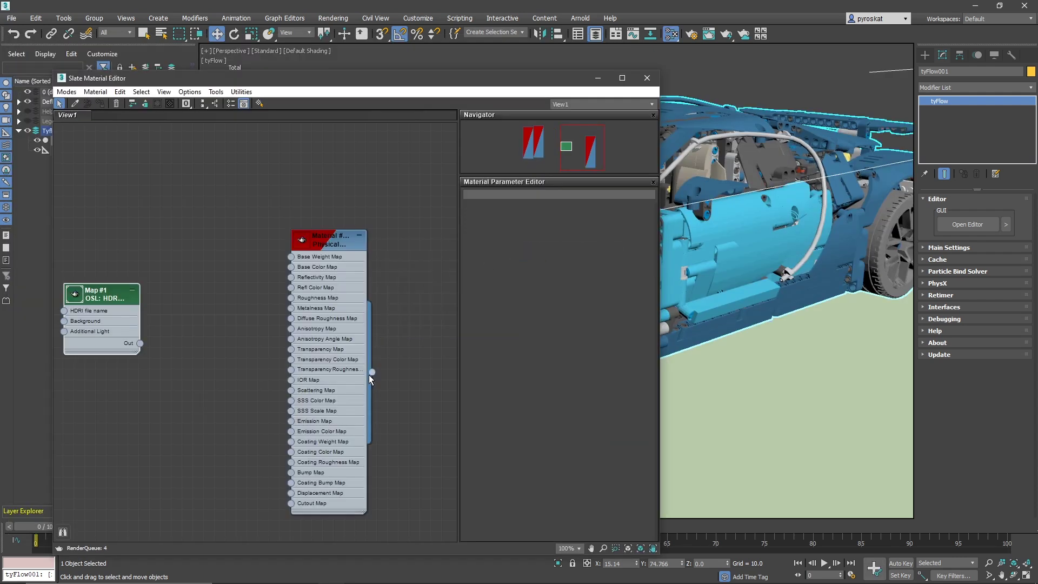
drag(385, 368, 728, 418)
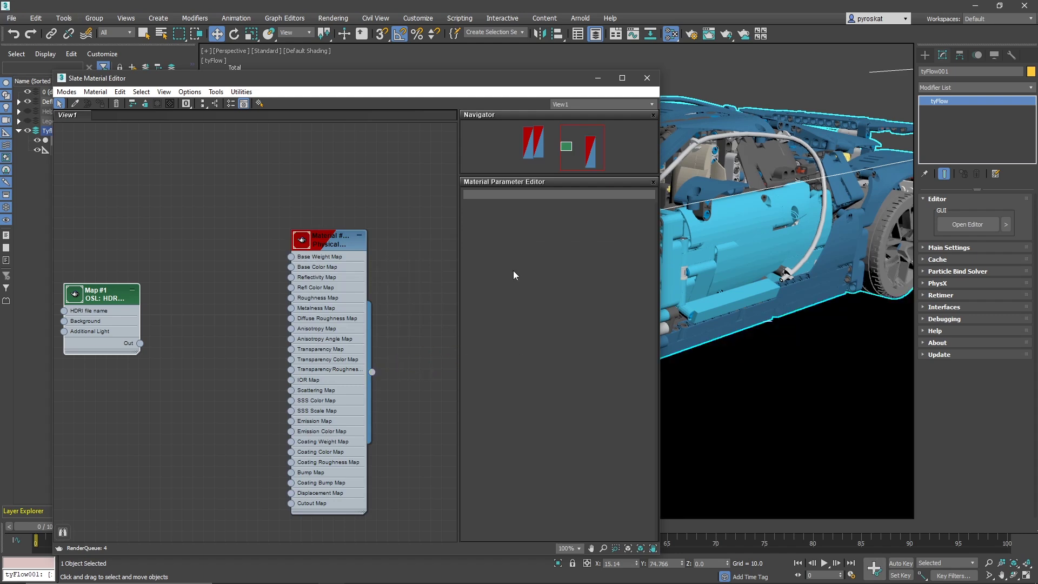
double_click(336, 241)
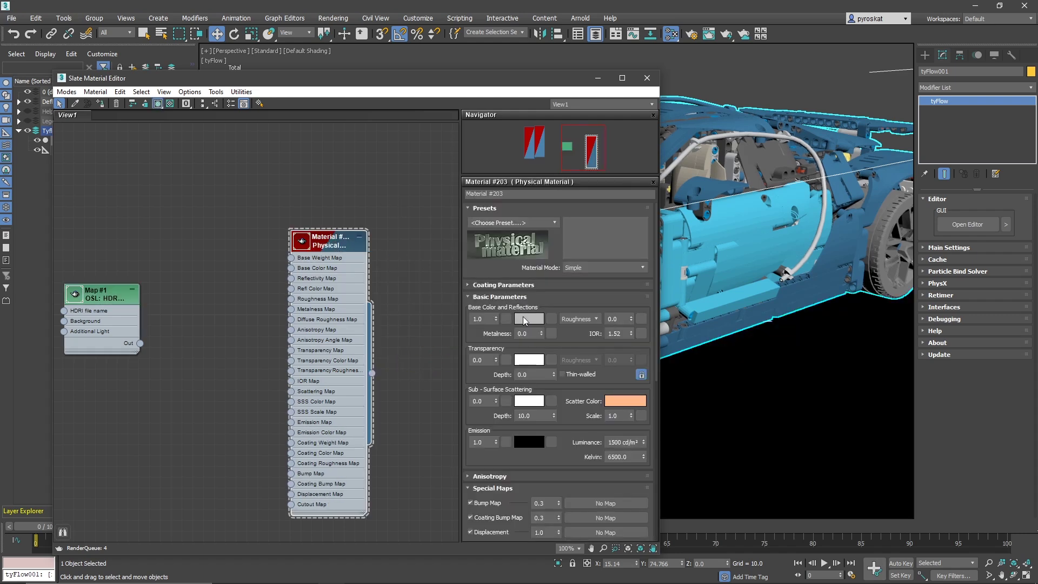
click(528, 318)
drag(317, 88, 318, 75)
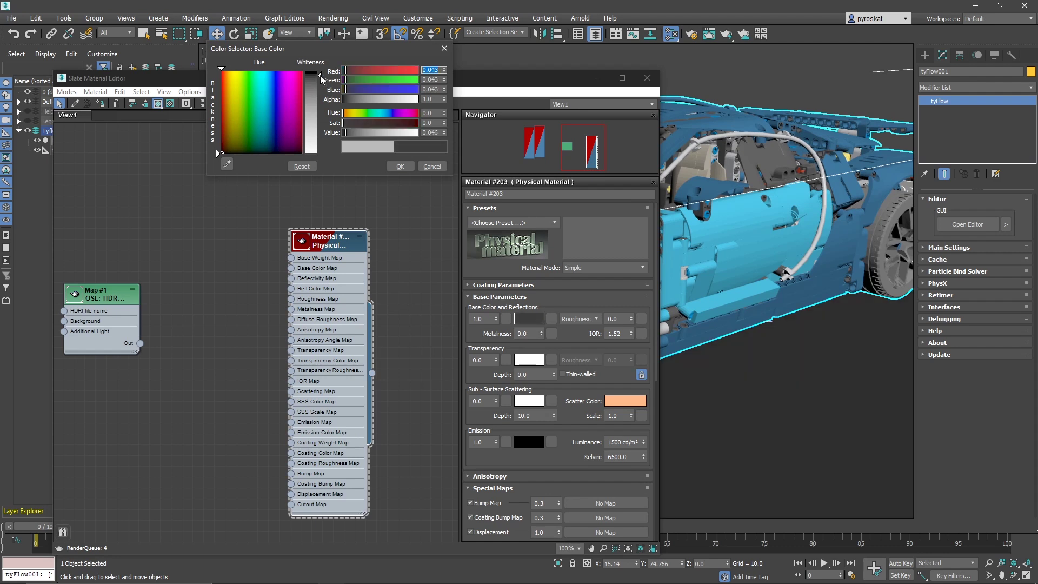
click(395, 166)
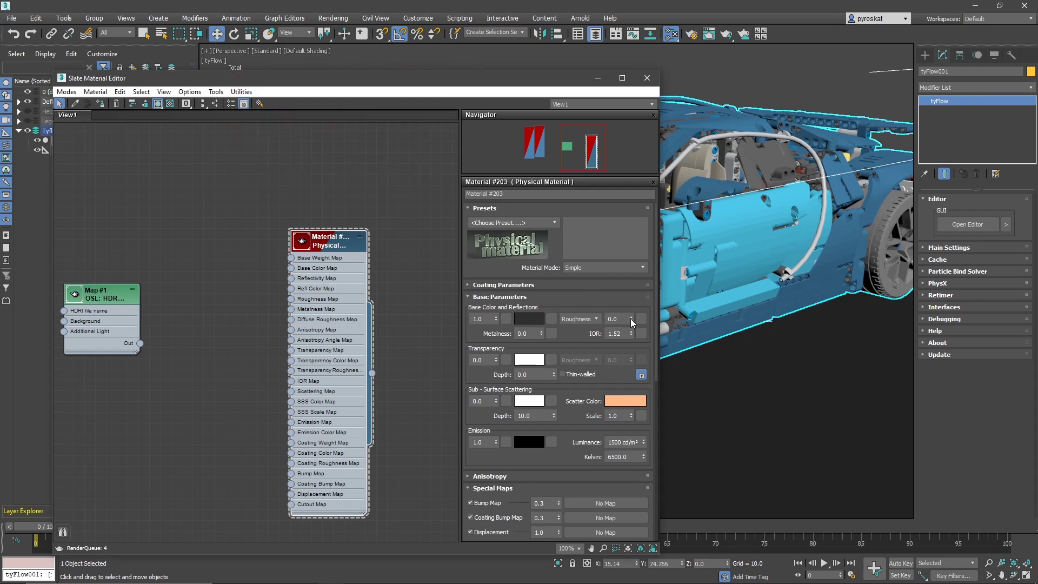
drag(628, 312, 628, 293)
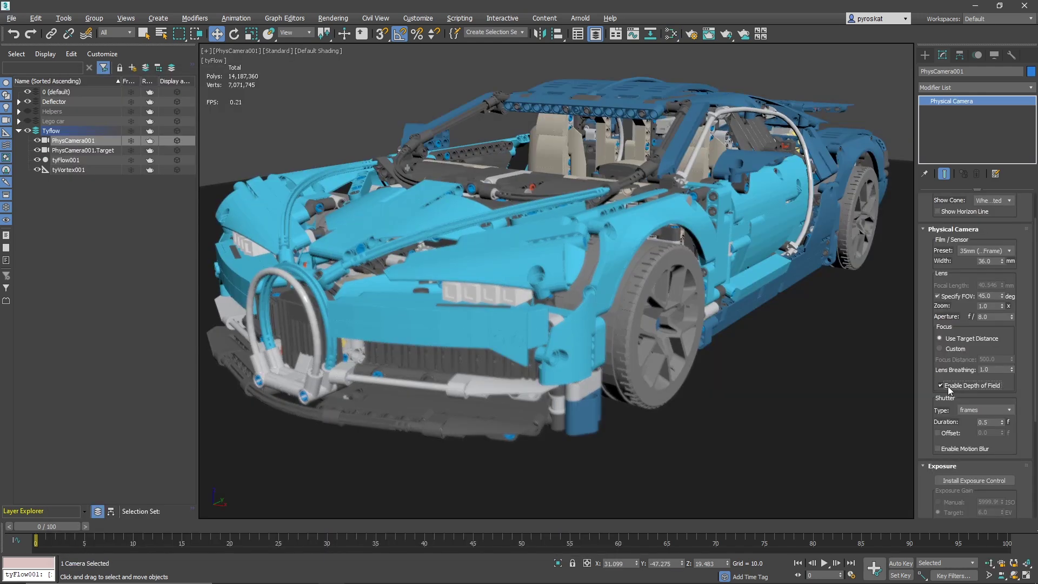
Enable camera motion blur and move the camera target toward the car's centre
click(957, 449)
click(63, 149)
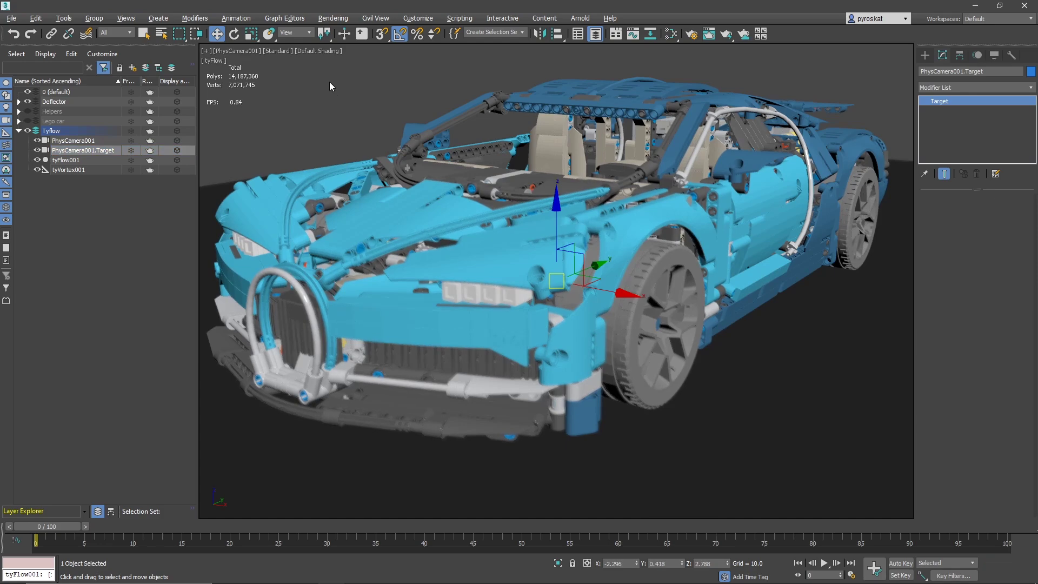
key(t)
key(F3)
key(z)
scroll(481, 170, down, 10)
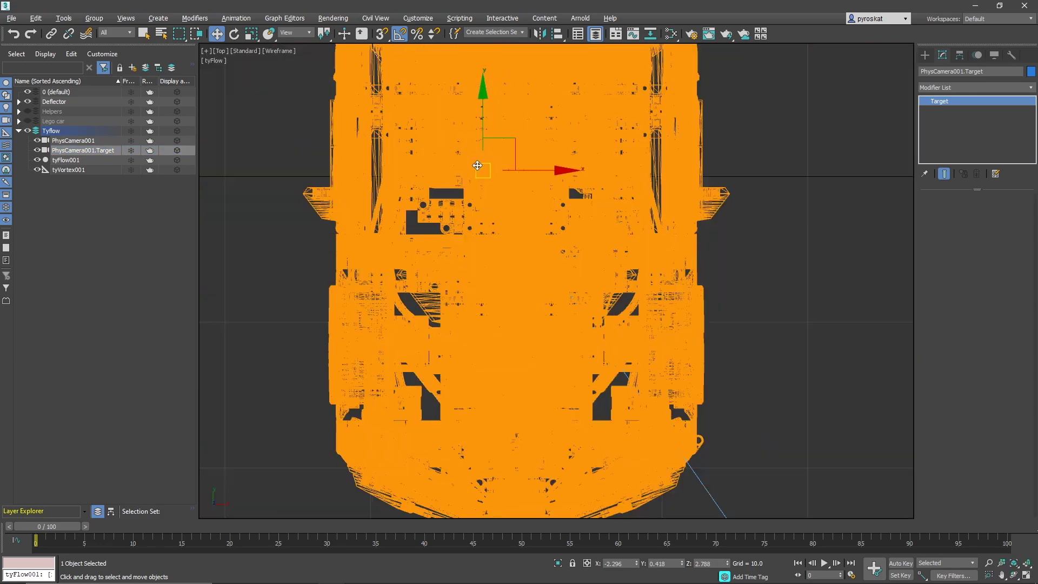
mouse_move(539, 171)
mouse_down()
mouse_move(574, 223)
mouse_move(559, 118)
mouse_move(569, 55)
mouse_move(563, 65)
mouse_up()
key(c)
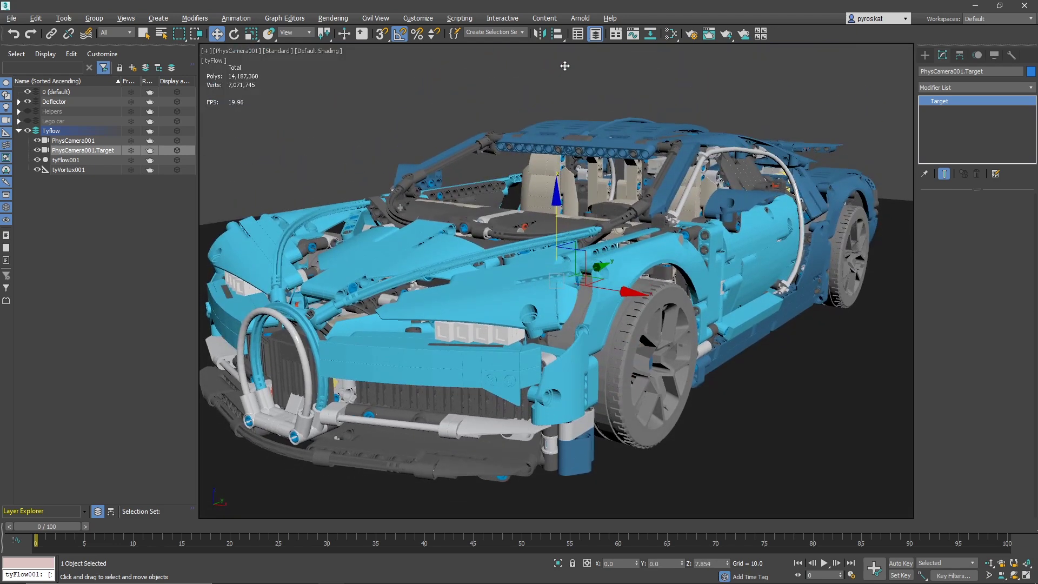
drag(591, 280, 587, 280)
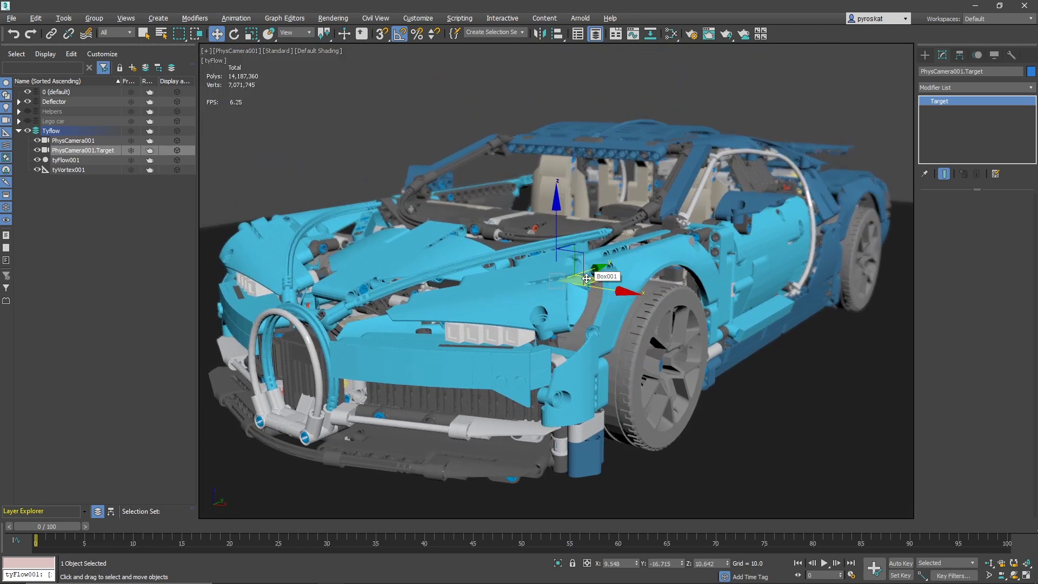
Set the camera aperture to f/2, switch to High Quality shading, then raise aperture to 10.58
click(72, 140)
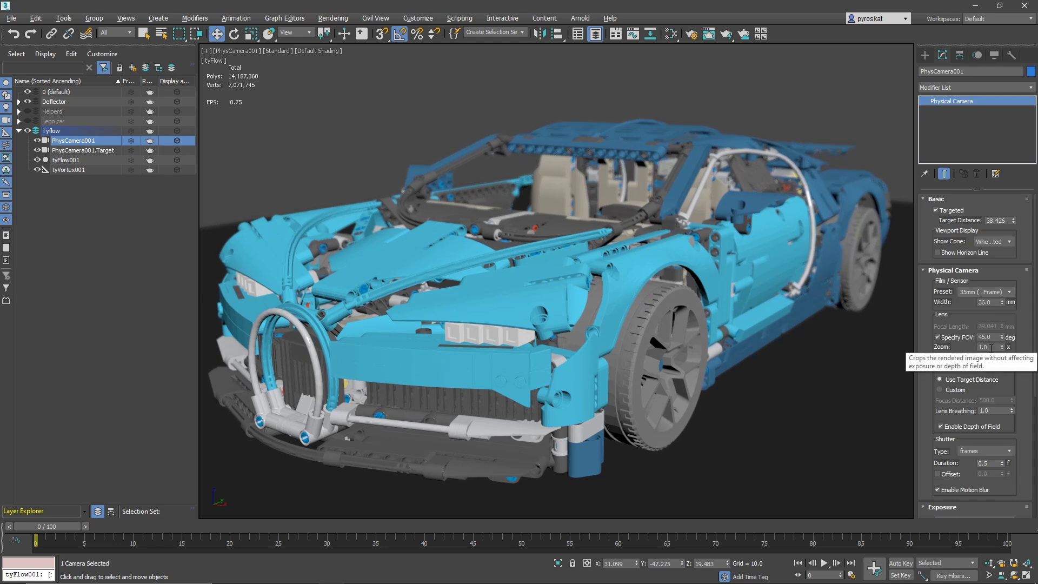
double_click(989, 357)
text(2)
key(Return)
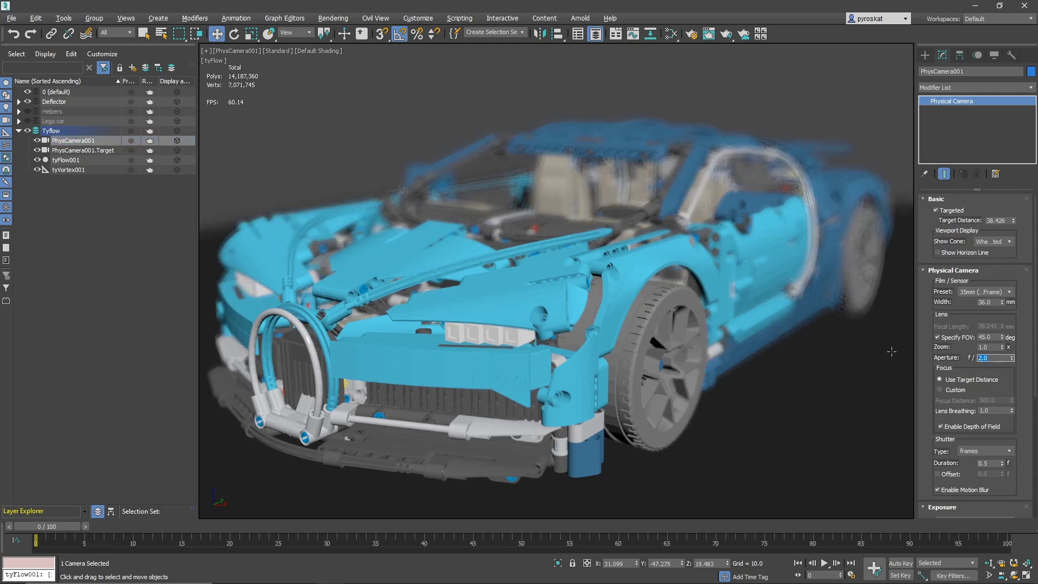
click(285, 51)
click(316, 89)
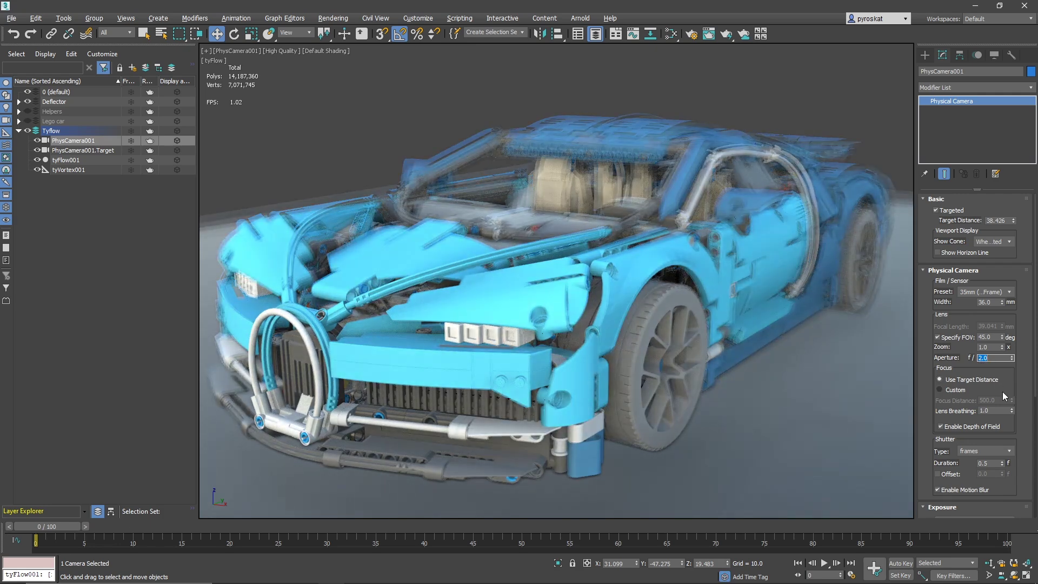
drag(1011, 358, 1003, 118)
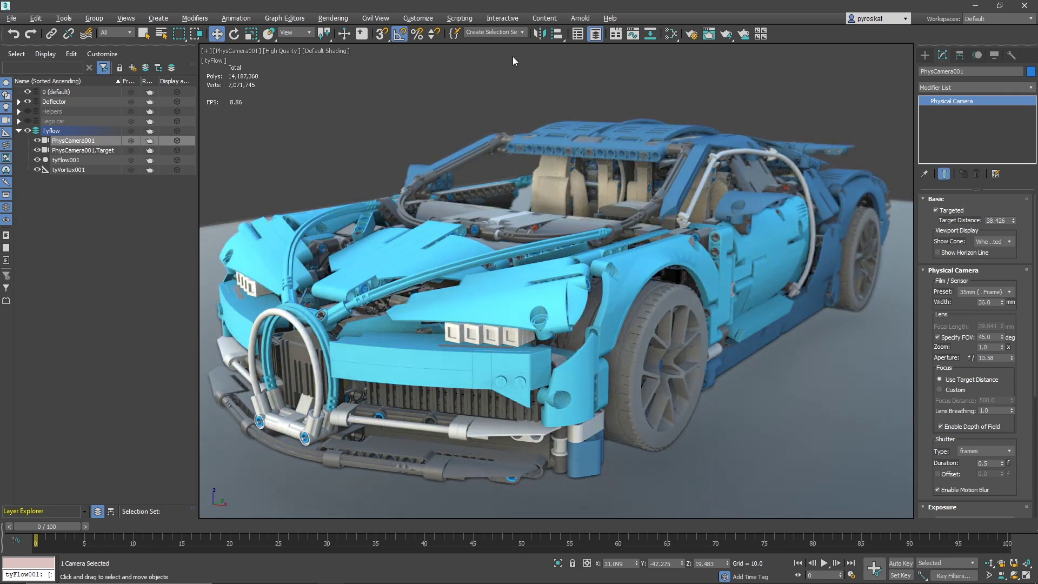
In the viewport's Per-View Presets, try an ambient occlusion radius of 5.0
click(284, 50)
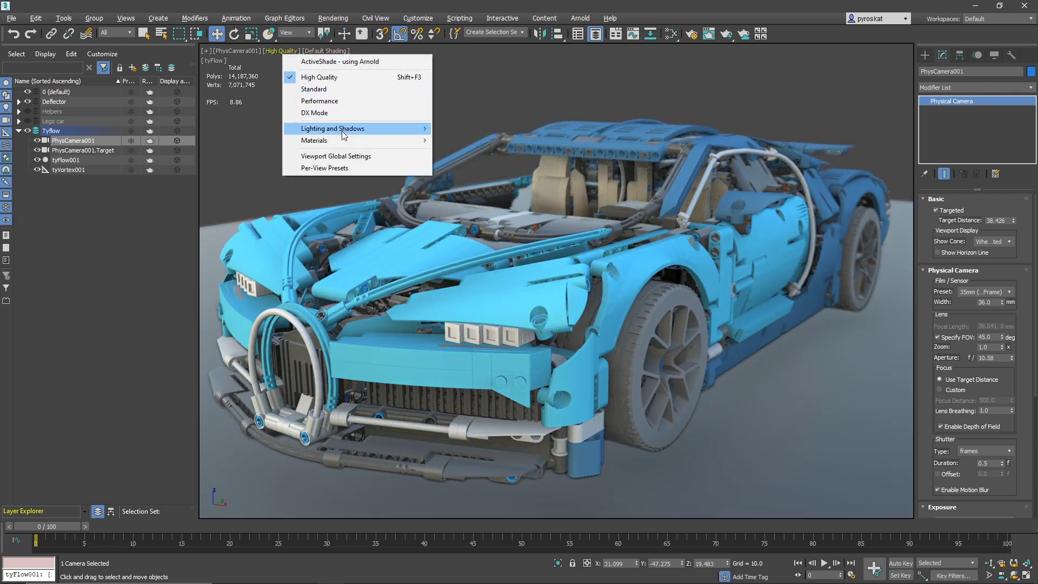
click(332, 170)
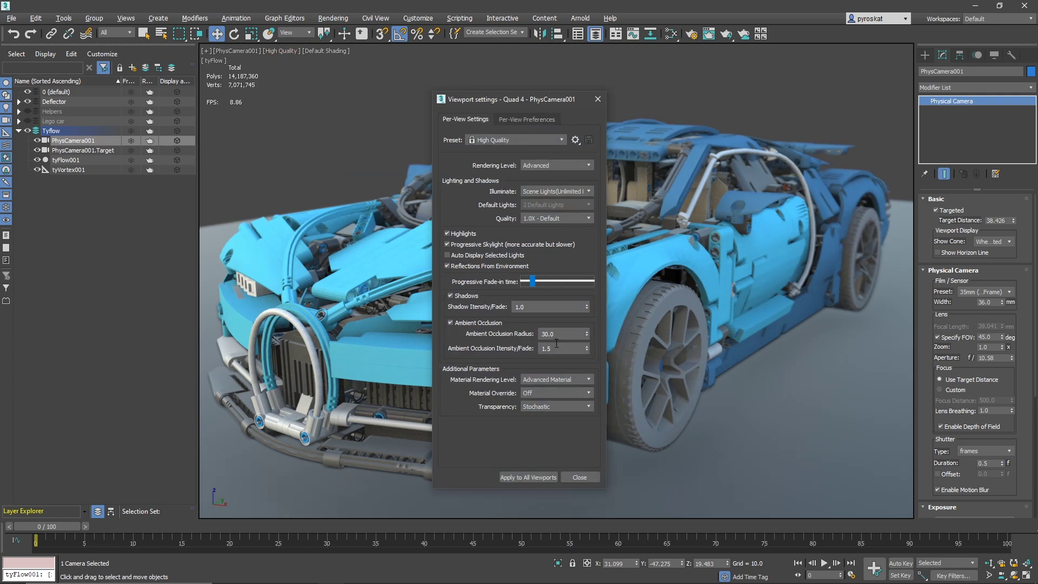
drag(556, 337, 524, 328)
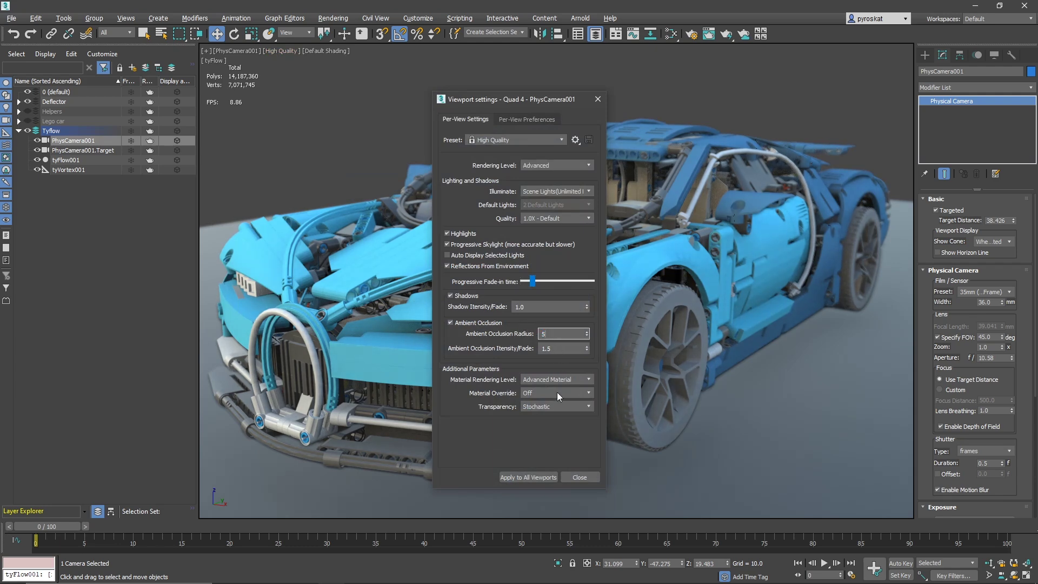
text(5)
key(Return)
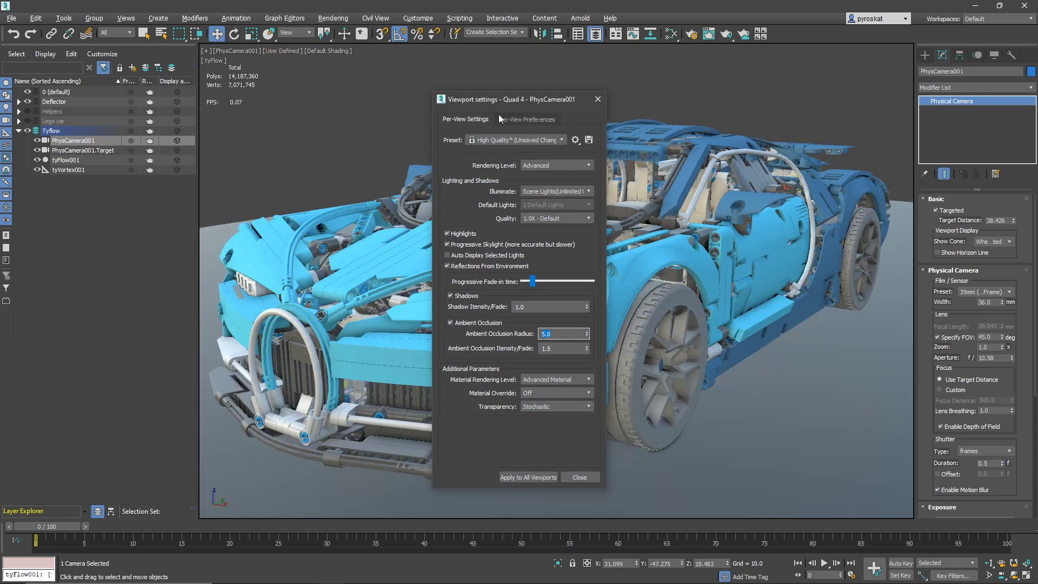
Settle the ambient occlusion radius at 2.0 and bring up the photometric light types
drag(495, 94, 184, 72)
text(0.3)
key(Return)
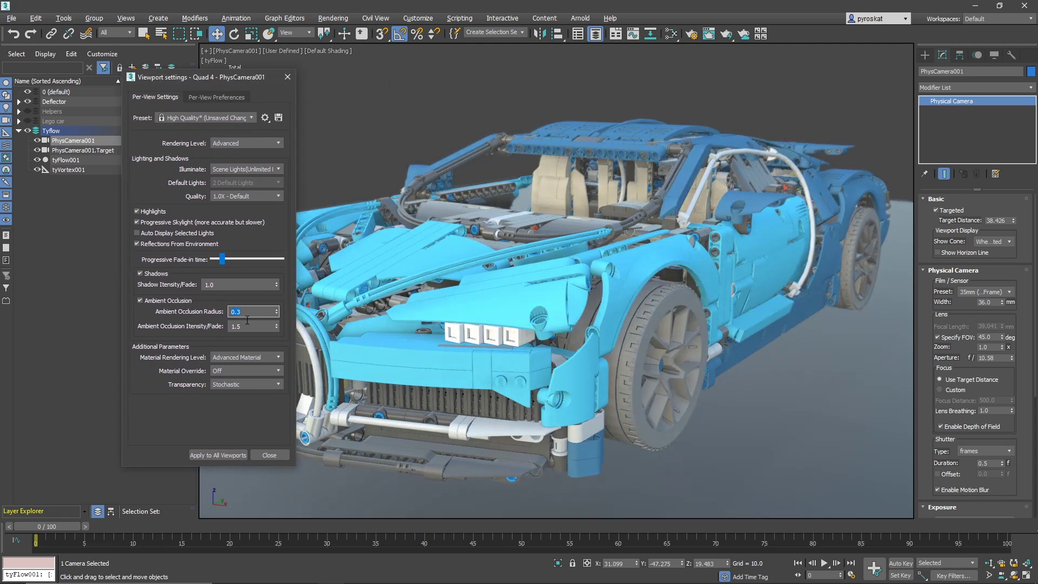
text(2)
key(Return)
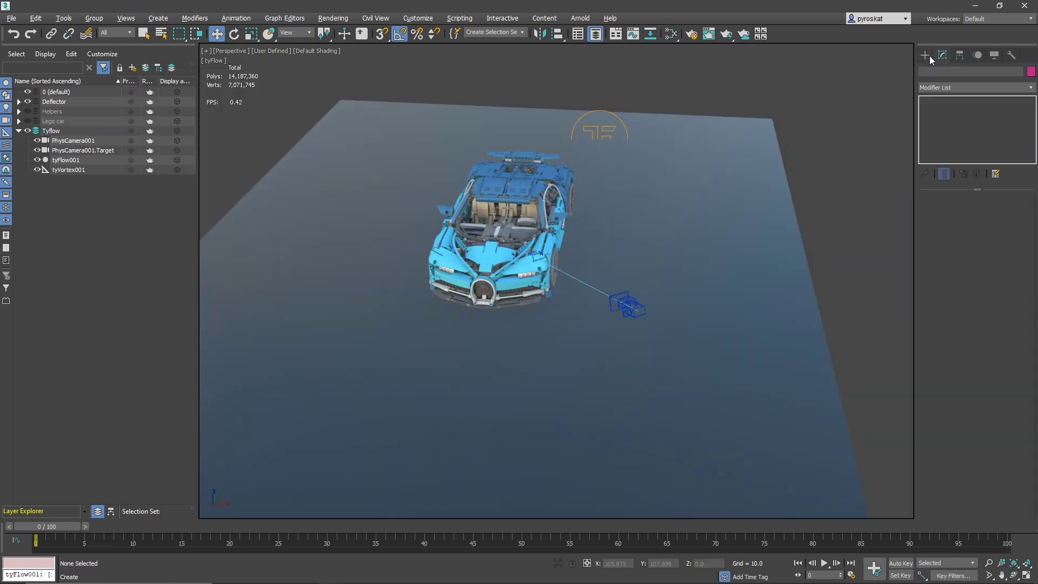
click(924, 55)
click(947, 70)
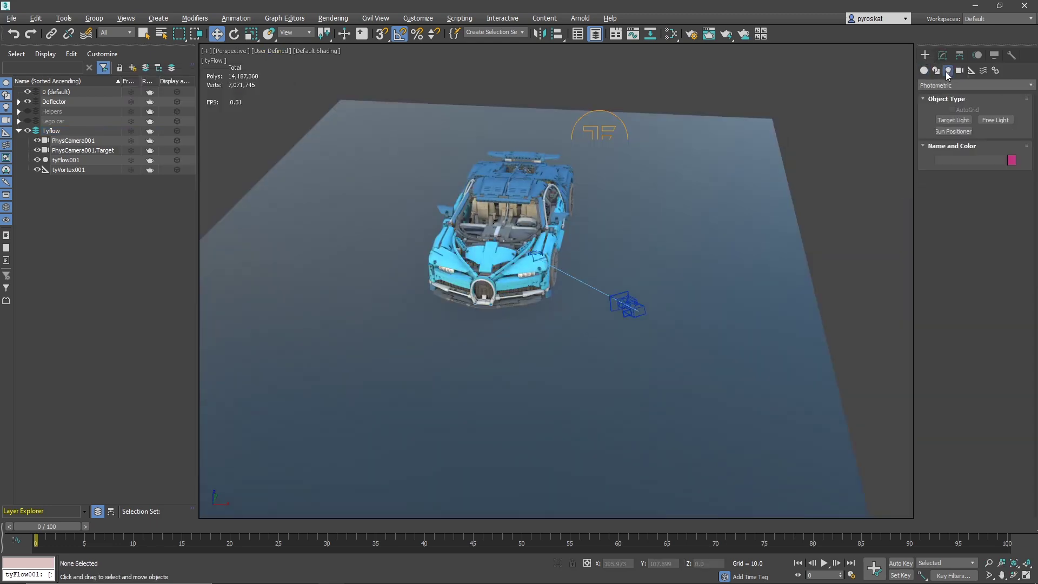
Create a target photometric light aimed at the car, accepting the exposure control prompt
click(951, 120)
click(505, 326)
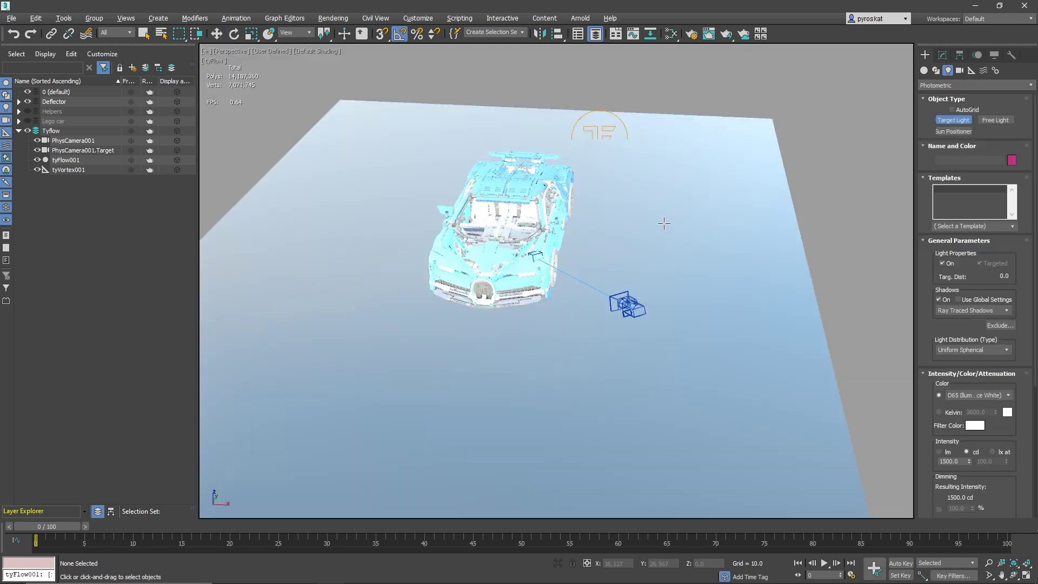
drag(651, 229, 498, 221)
Raise TPhotometricLight001 about 36 units above the floor
key(w)
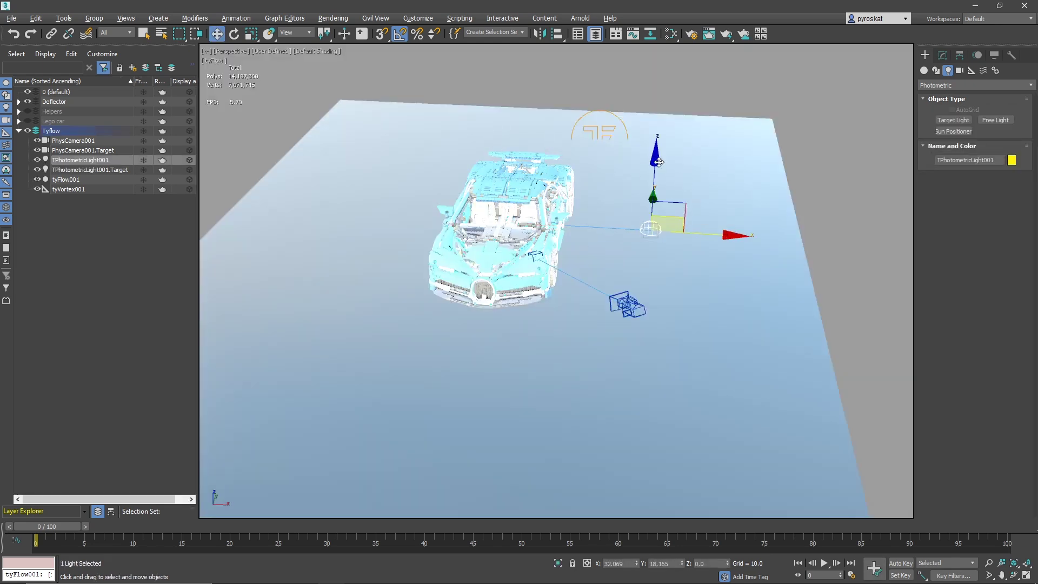
drag(658, 161, 665, 22)
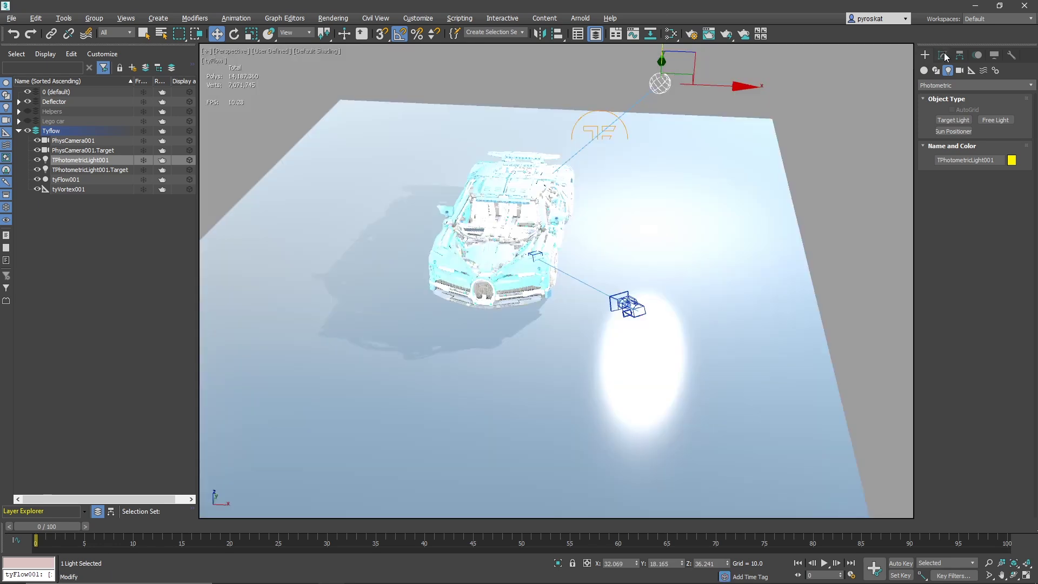
click(943, 55)
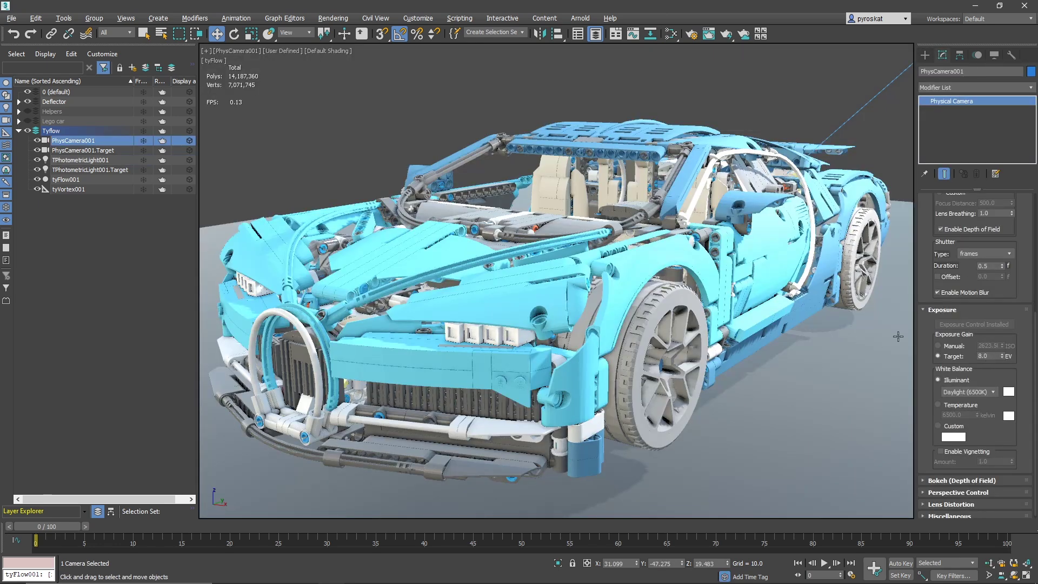
Set PhysCamera001's exposure Target EV to 10, after briefly trying 9
double_click(984, 356)
text(9)
key(Return)
text(10)
key(Return)
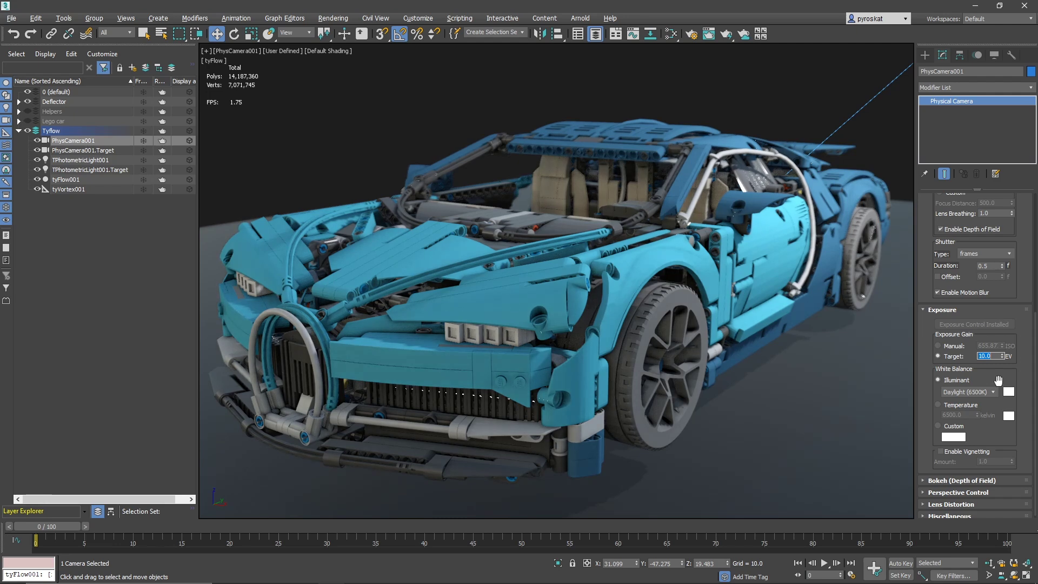
Lift Box001 slightly higher on Z, deselect it, and start a quick test render
click(820, 417)
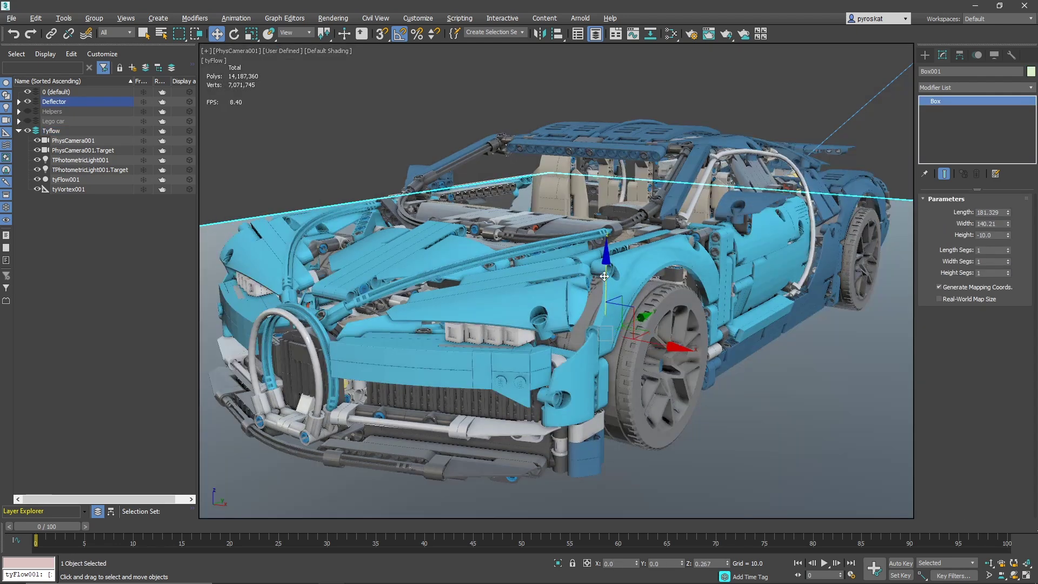
drag(604, 276, 596, 265)
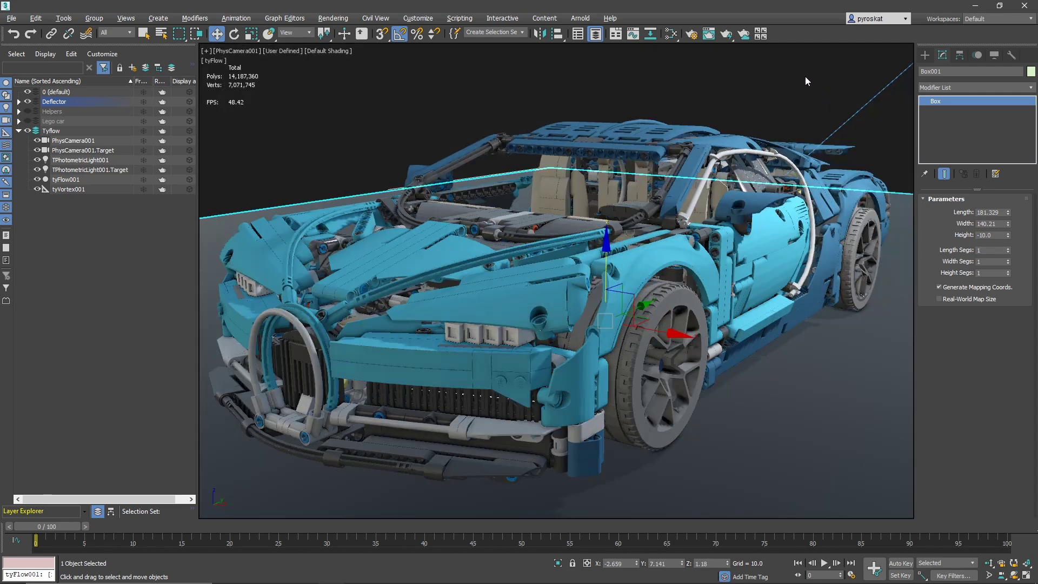
click(805, 76)
key(shift+q)
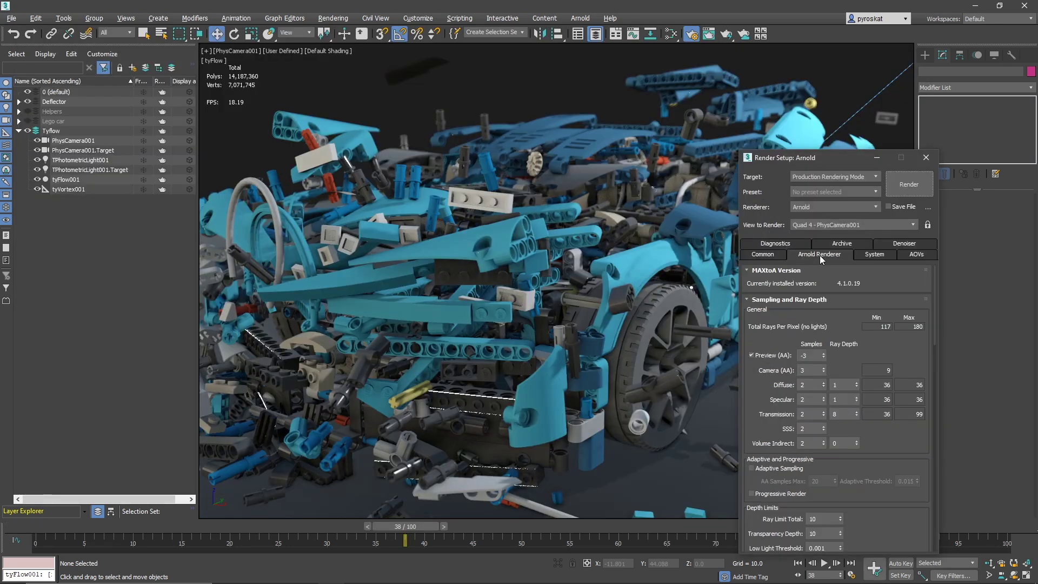
Set Arnold Camera (AA) to 4, Diffuse and Specular to 3, and render frame 38
click(823, 368)
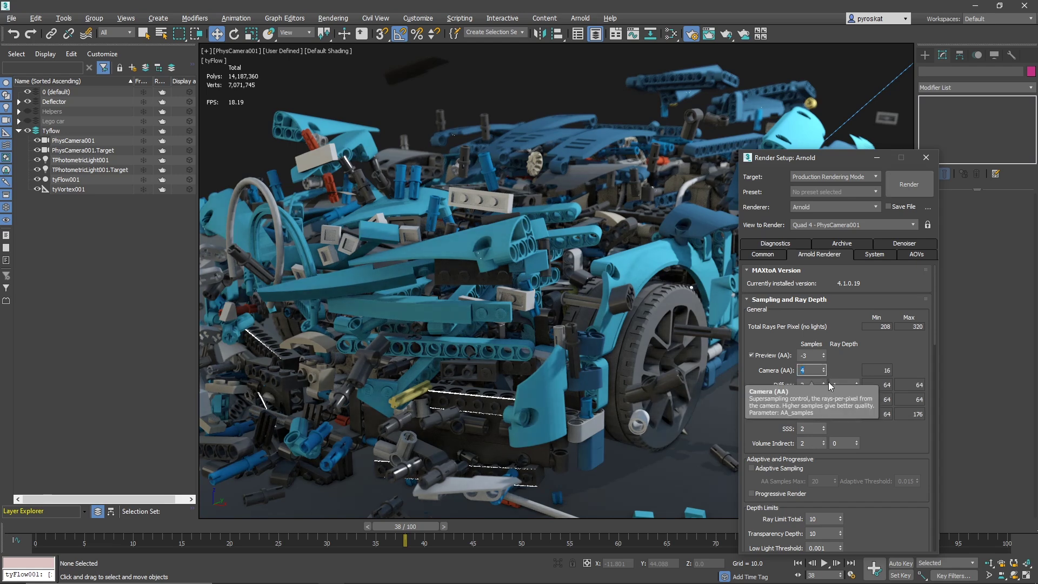
click(824, 383)
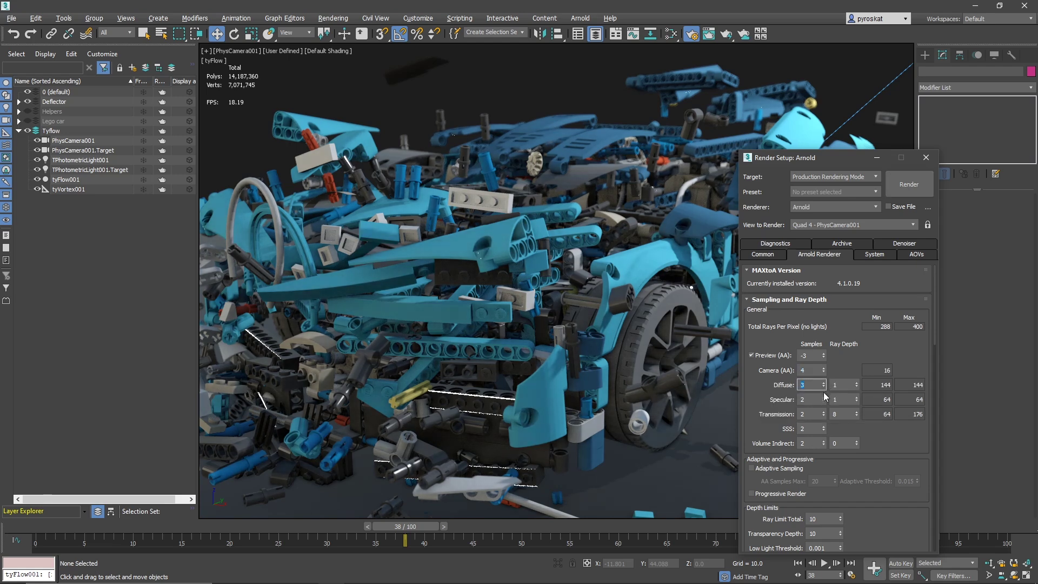
click(824, 397)
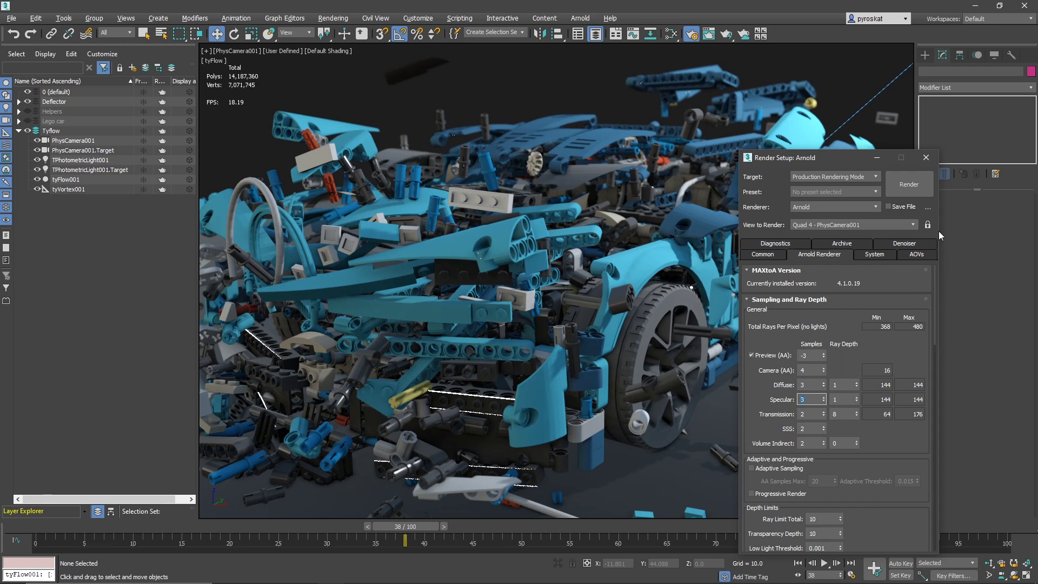
click(916, 184)
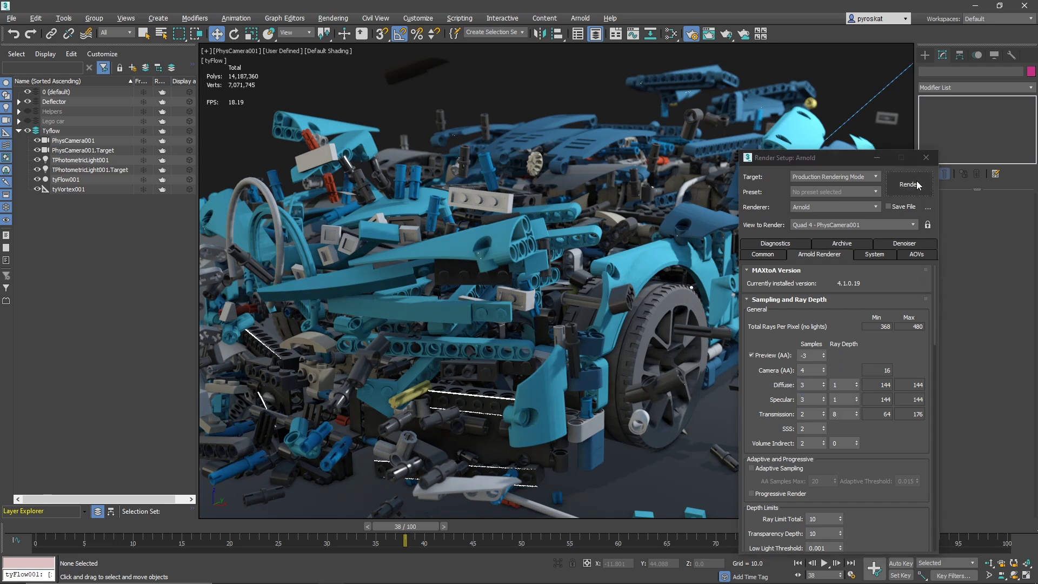